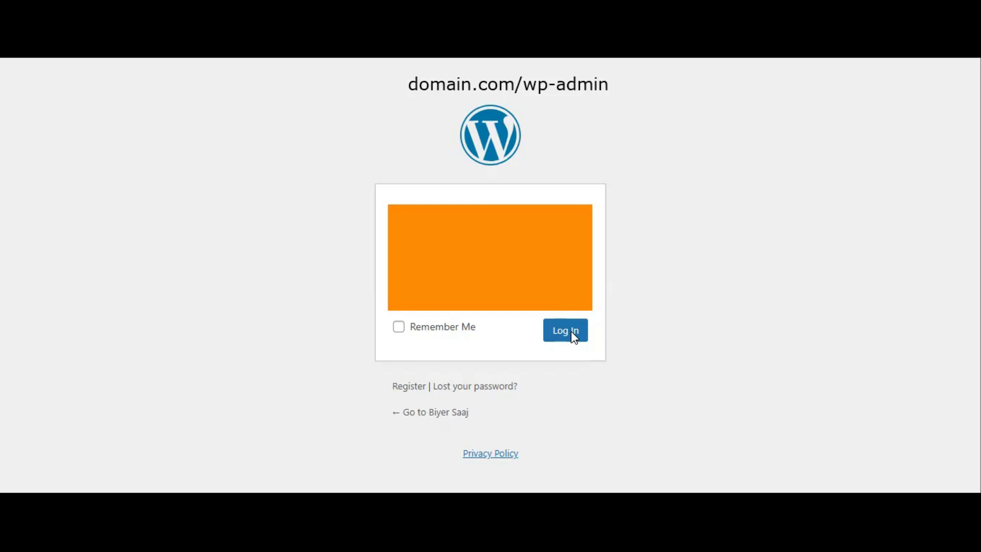
# - Log in to the WordPress admin and open the list of all WooCommerce products
pyautogui.click(574, 336)
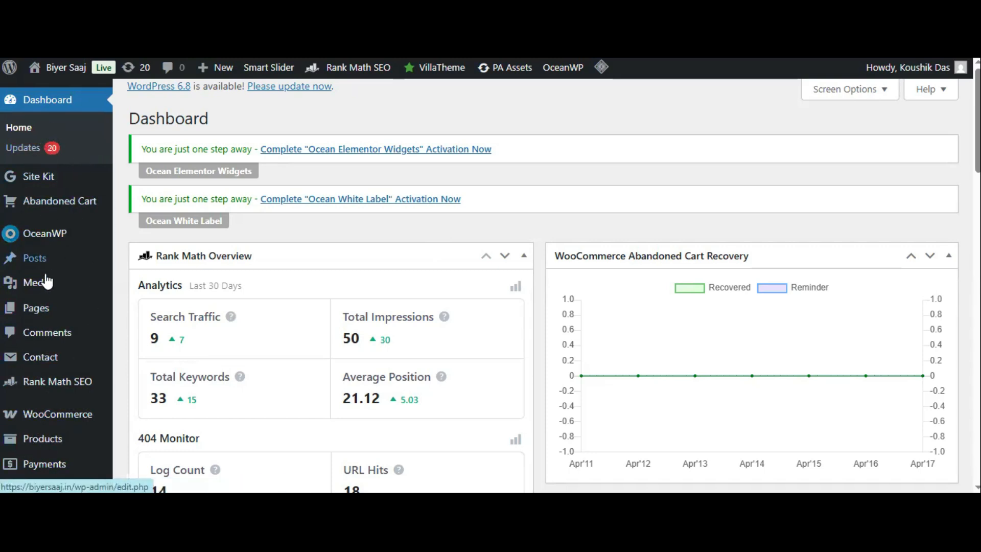
pyautogui.moveTo(48, 406)
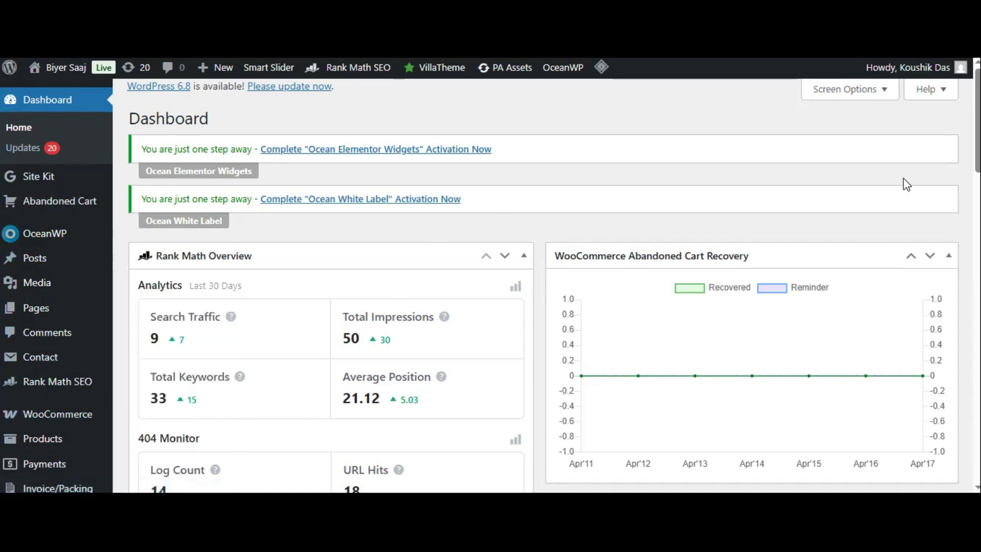
pyautogui.scroll(-3, 491, 280)
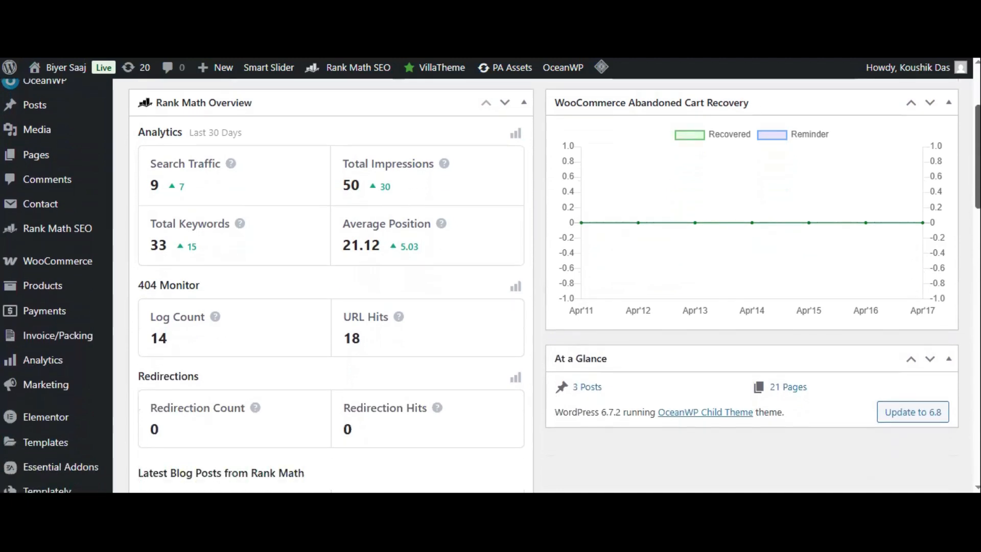
pyautogui.scroll(-1, 490, 280)
pyautogui.moveTo(71, 216)
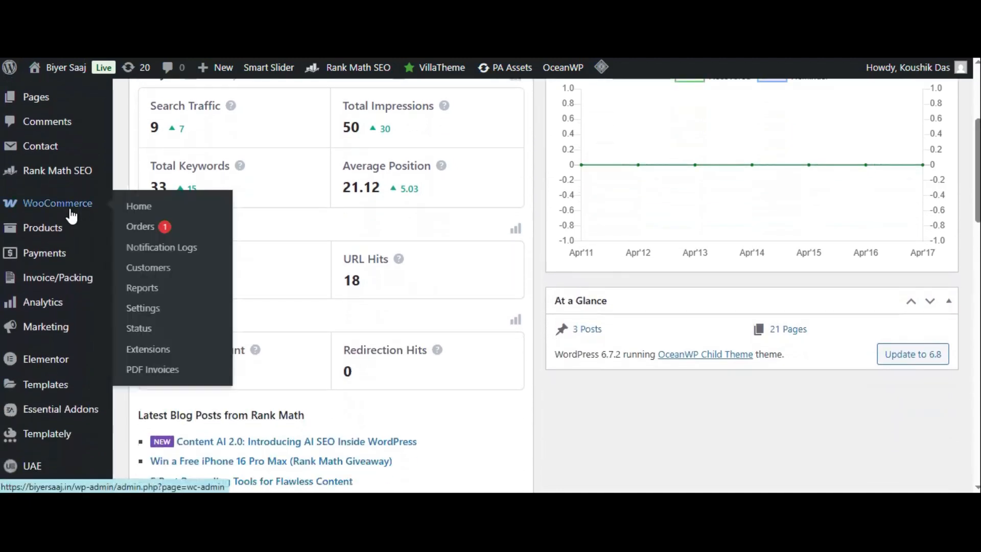
pyautogui.moveTo(43, 236)
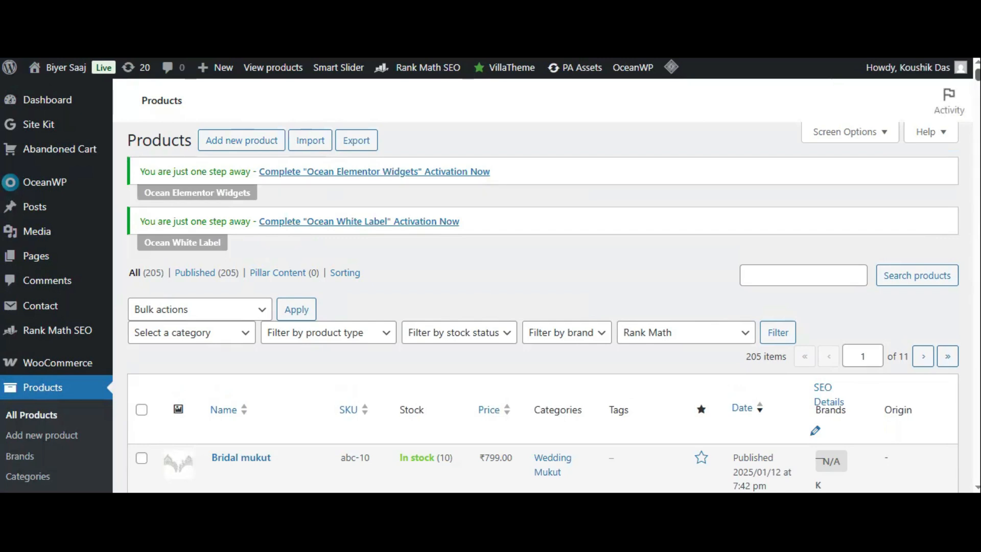
# - Open the Bridal mukut product for editing and review its title, permalink, description and publish settings
pyautogui.scroll(-5, 511, 286)
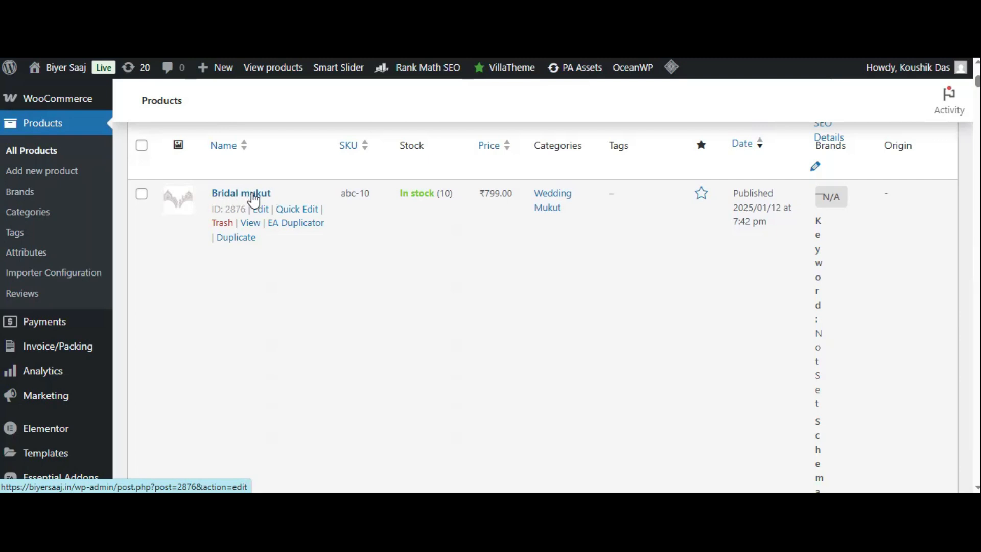
pyautogui.click(254, 199)
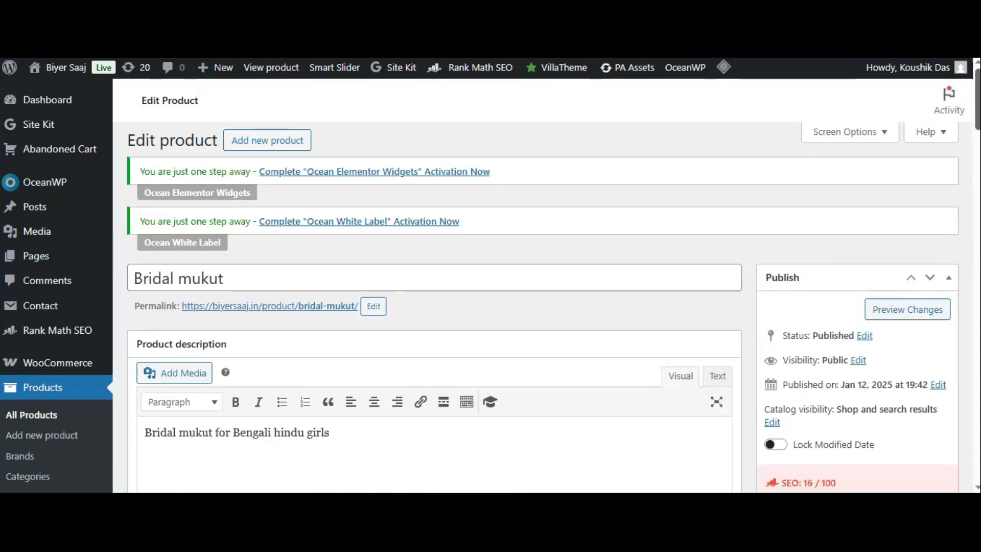
pyautogui.scroll(-1, 490, 281)
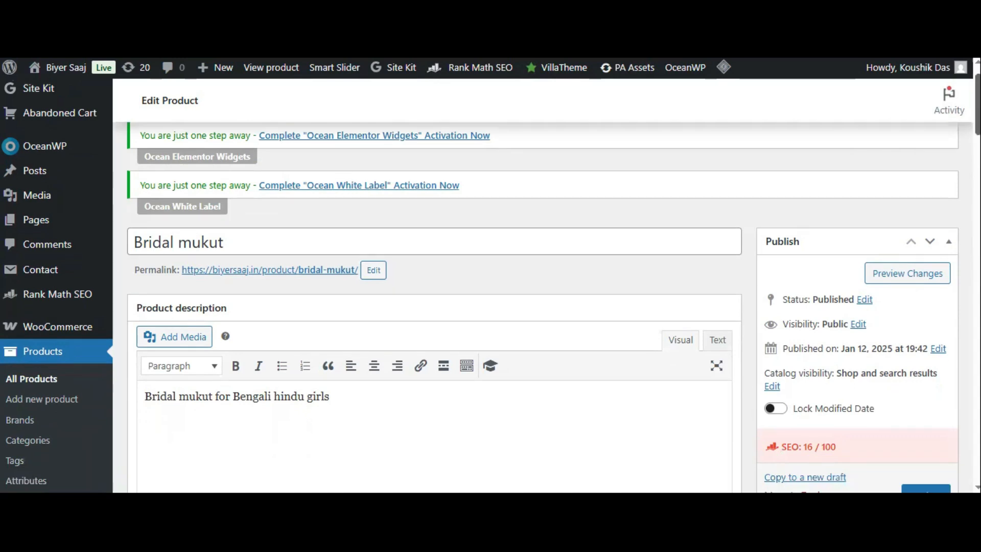
pyautogui.scroll(-1, 490, 281)
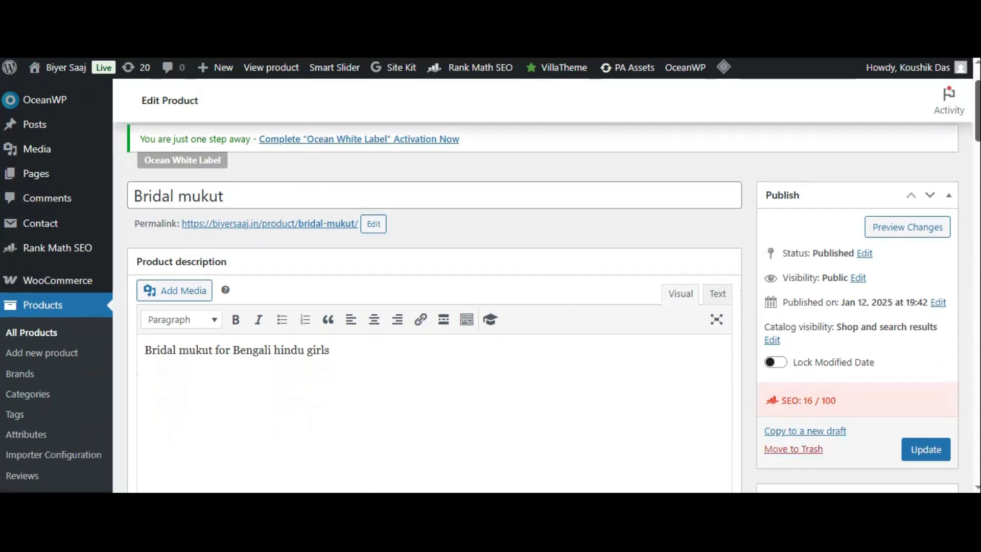
pyautogui.scroll(-1, 491, 281)
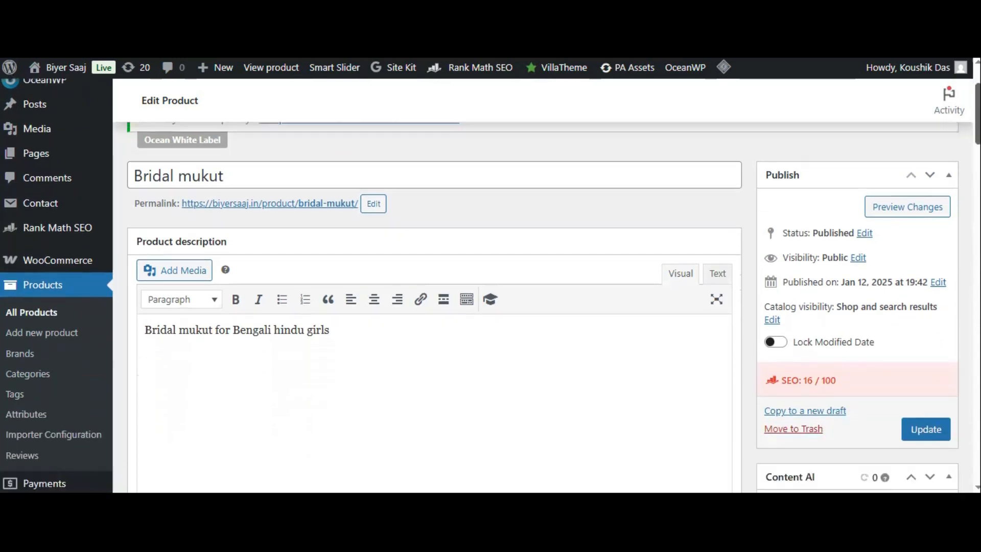
pyautogui.scroll(1, 175, 196)
# - Open the live Biyer Saaj site in a new tab from the product editor
pyautogui.moveTo(63, 77)
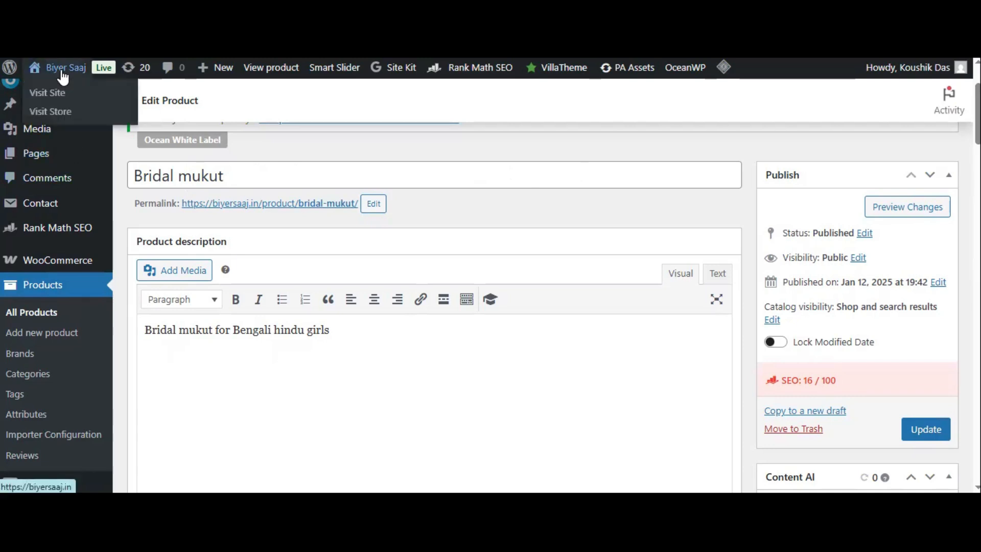
pyautogui.rightClick(48, 97)
pyautogui.click(117, 110)
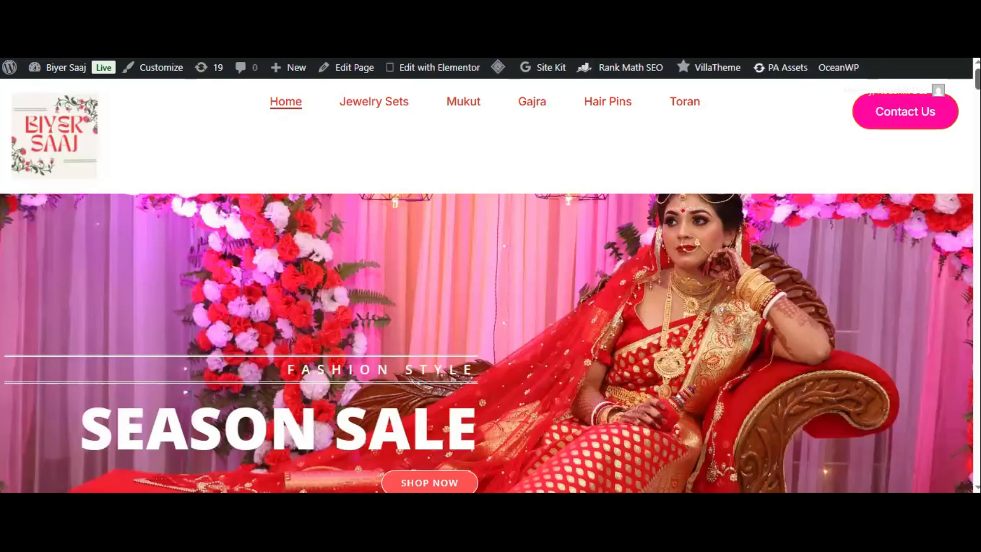
# - Examine the store's home page, including its sale banner, Top Categories and best-selling product sections
pyautogui.scroll(-5, 487, 292)
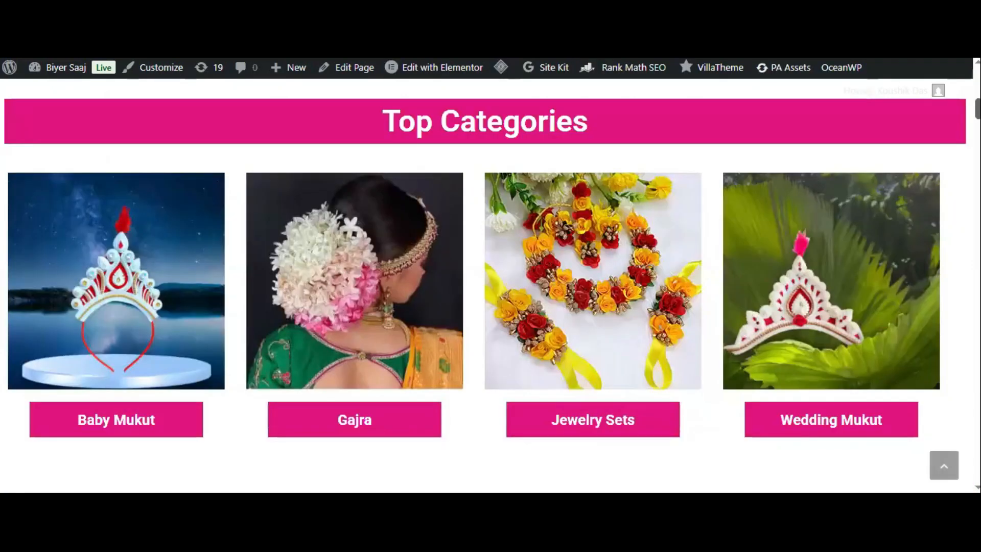
pyautogui.scroll(-6, 488, 287)
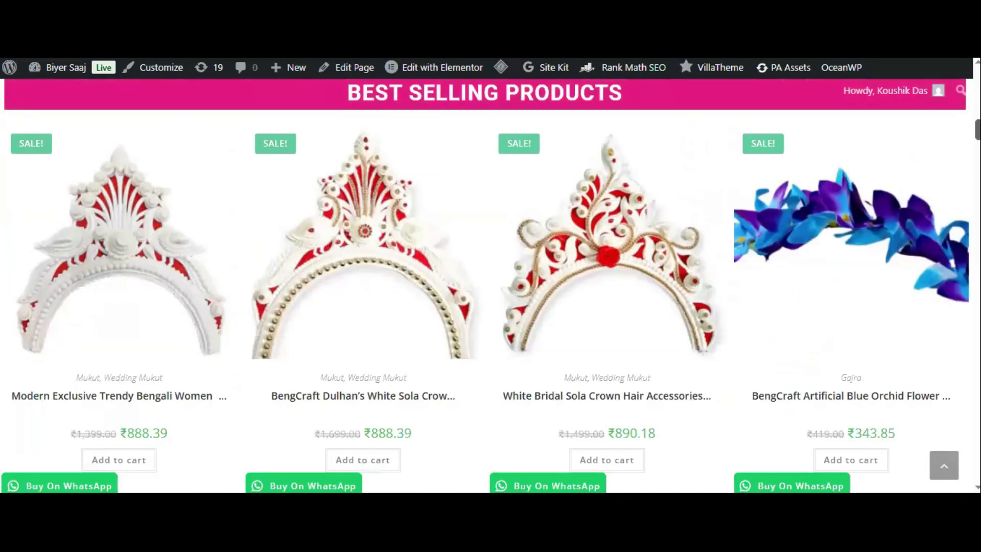
pyautogui.scroll(11, 488, 287)
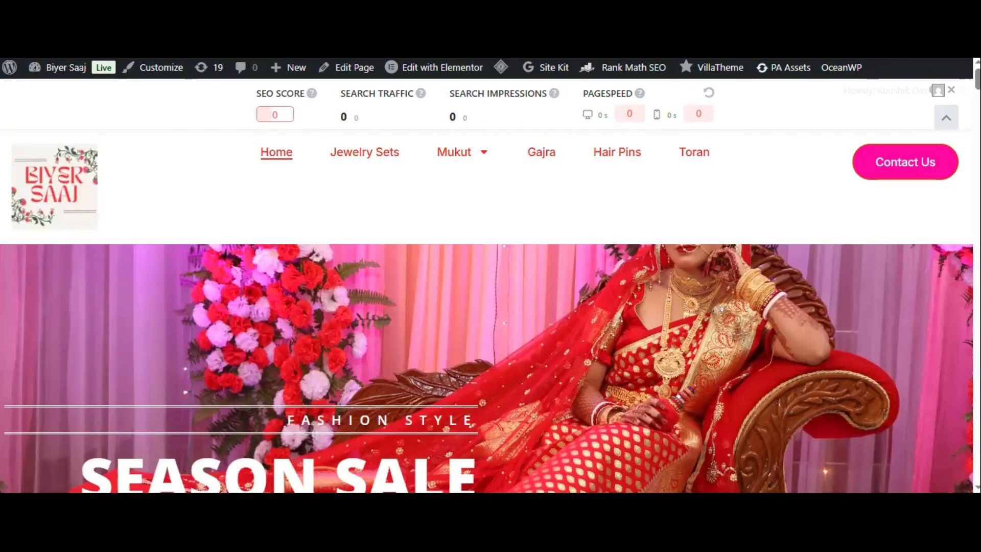
pyautogui.scroll(-2, 488, 286)
pyautogui.scroll(-2, 488, 286)
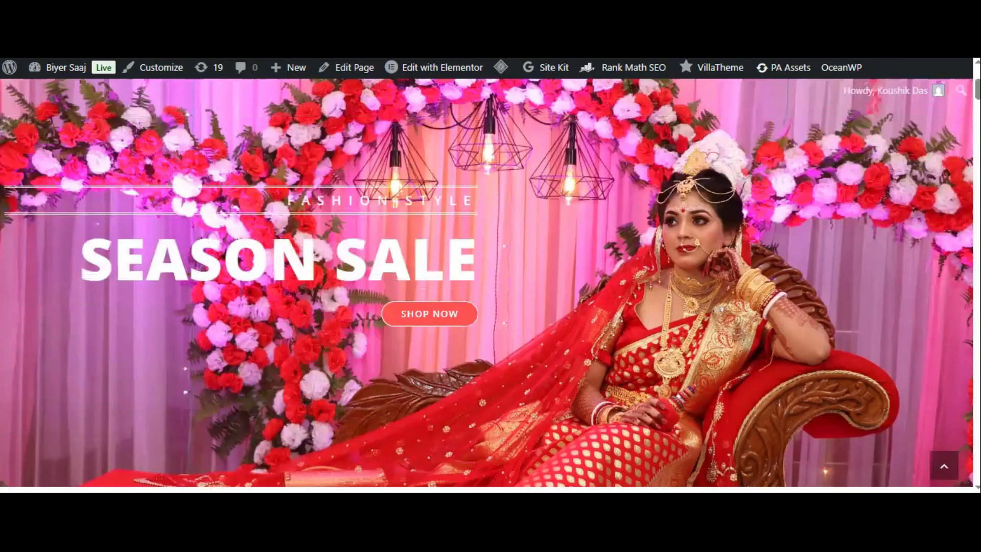
pyautogui.scroll(-1, 488, 286)
pyautogui.scroll(-1, 487, 286)
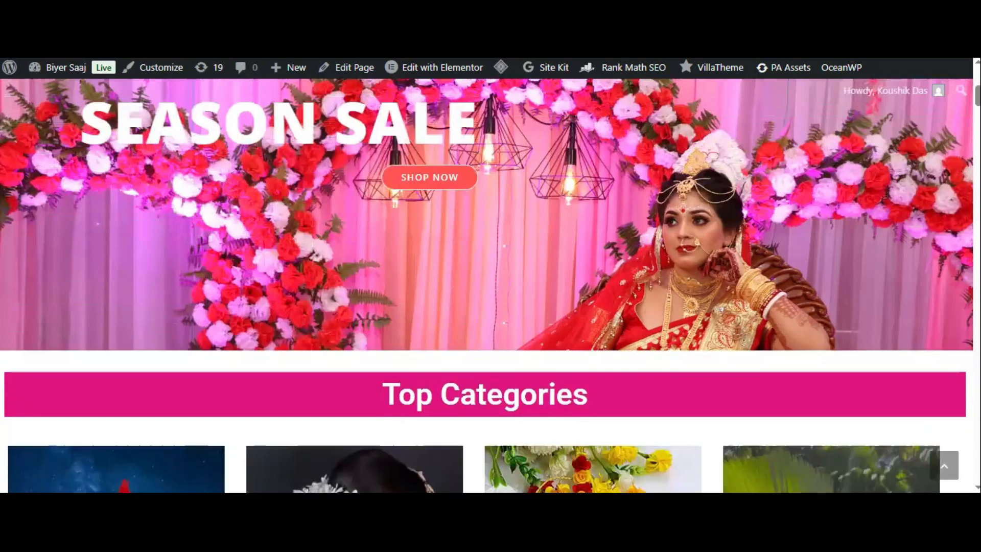
pyautogui.scroll(-10, 848, 204)
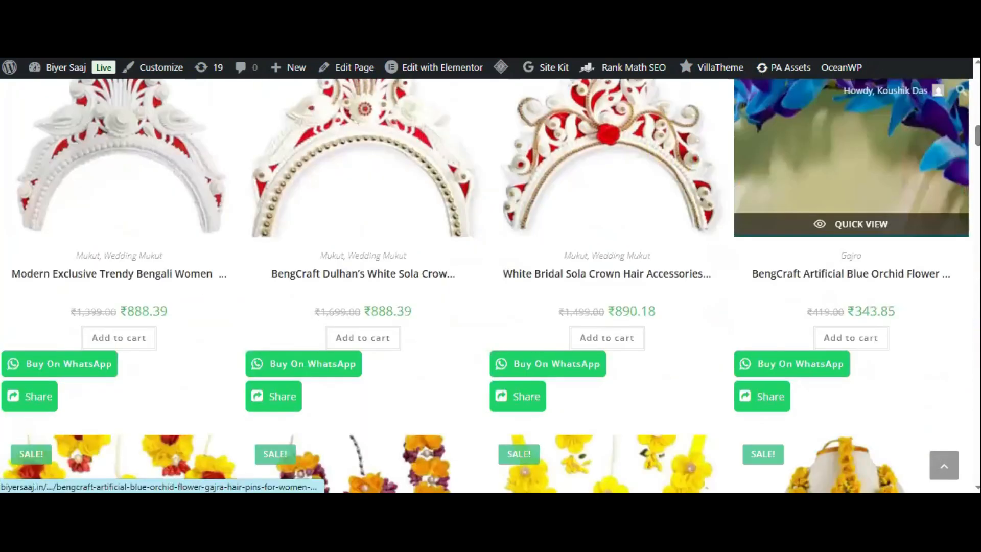
pyautogui.scroll(-10, 849, 205)
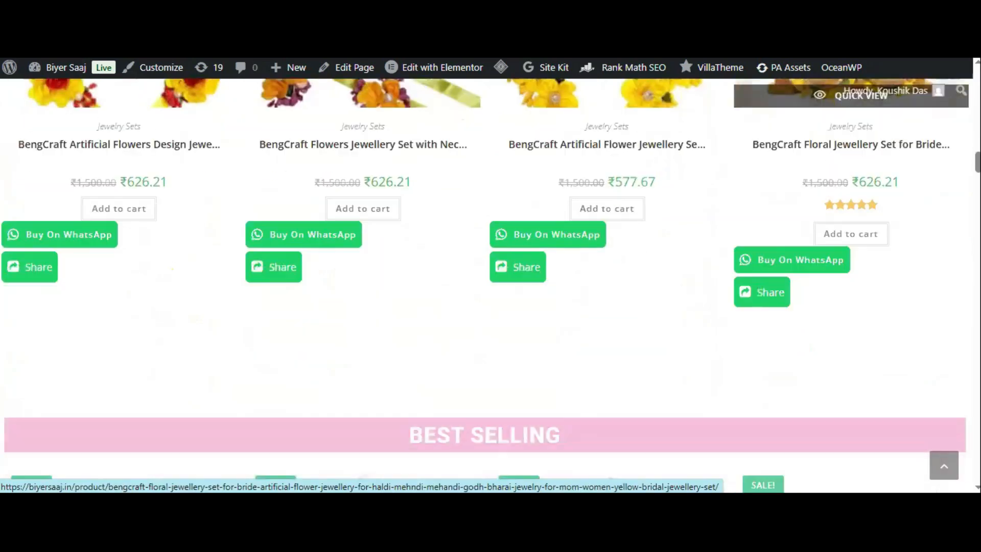
pyautogui.scroll(20, 848, 204)
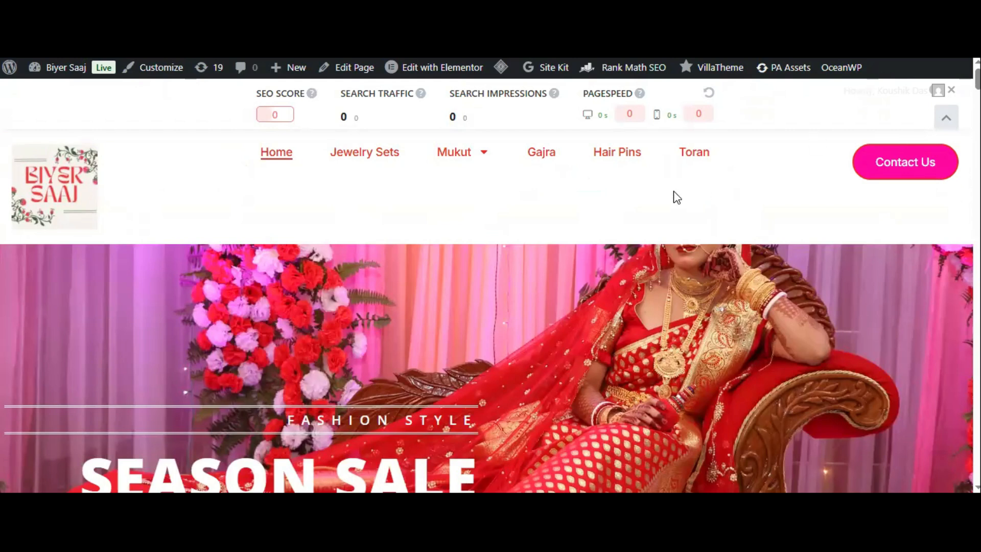
# - Open the Wedding Mukut category and examine the products, prices and page links on its first page
pyautogui.moveTo(470, 162)
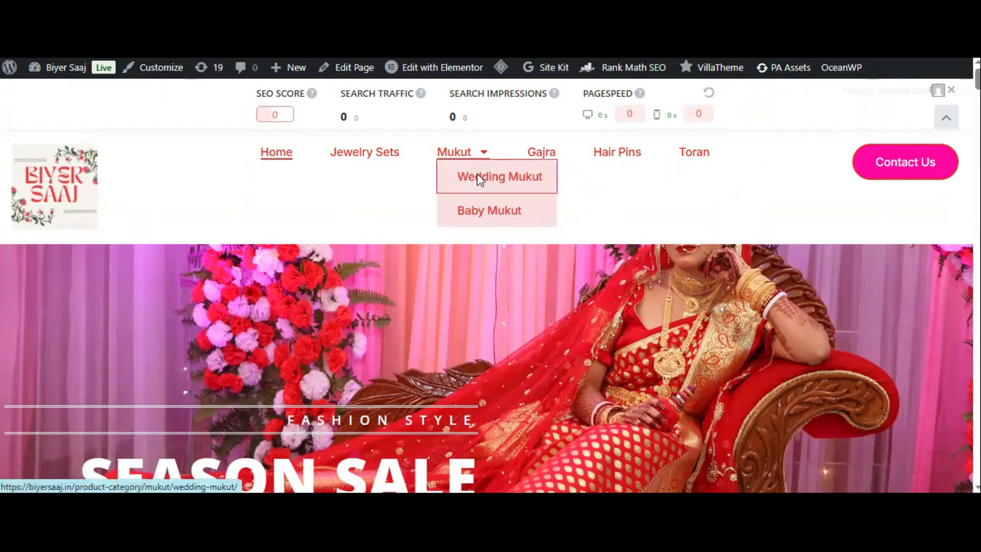
pyautogui.click(477, 179)
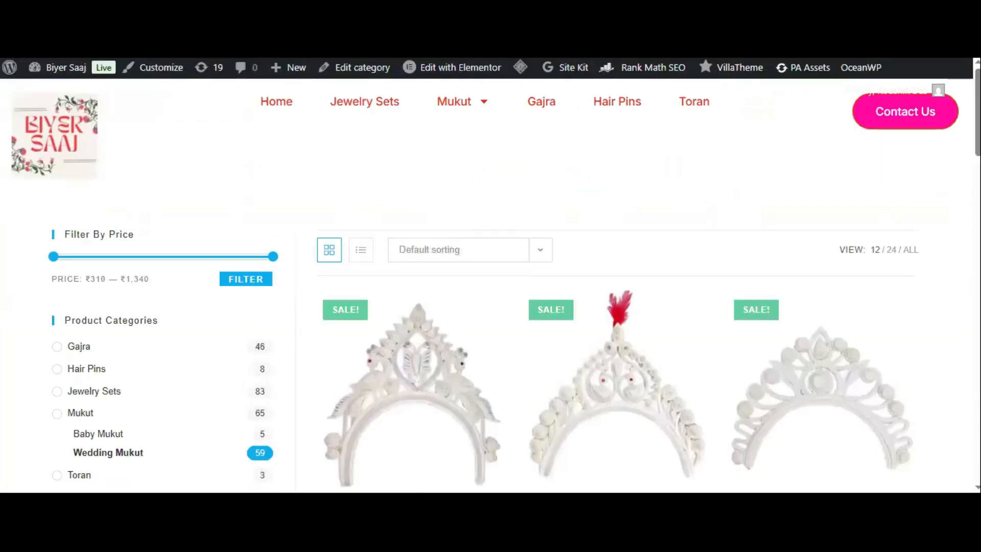
pyautogui.scroll(-3, 491, 281)
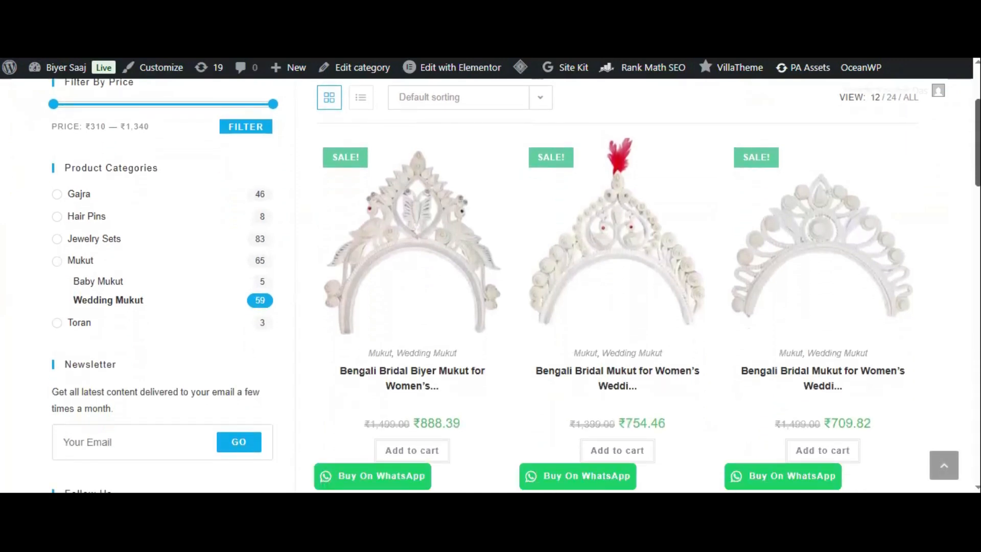
pyautogui.scroll(-6, 491, 286)
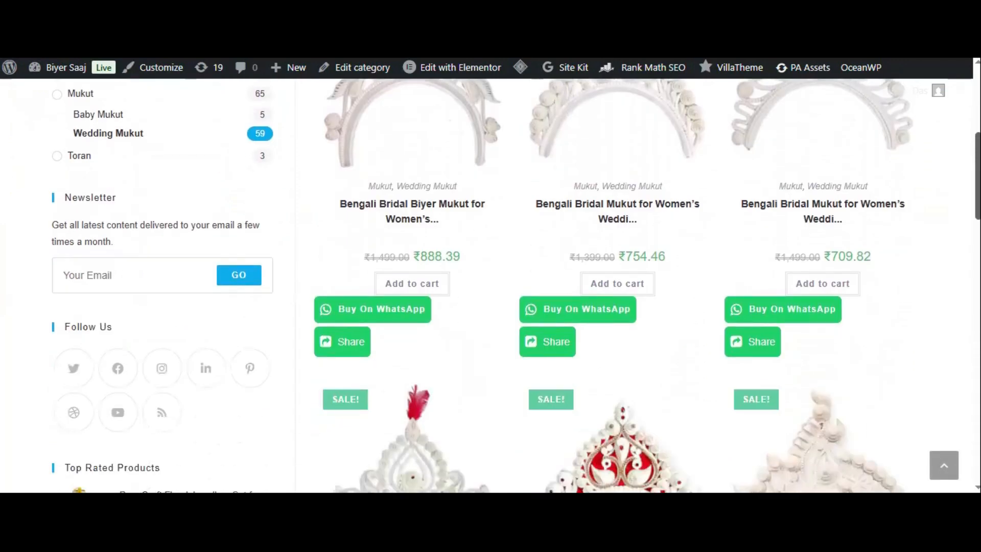
pyautogui.scroll(-2, 490, 286)
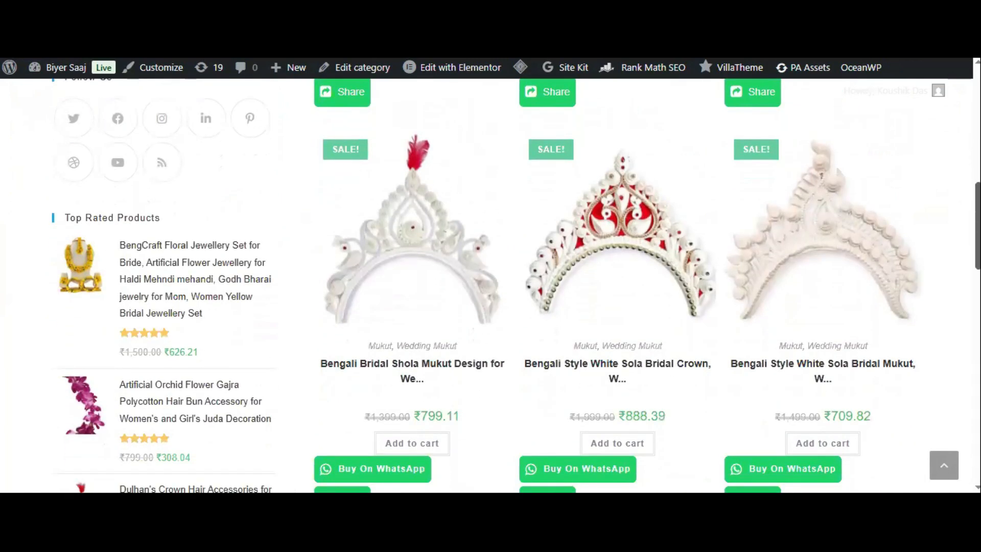
pyautogui.scroll(-17, 490, 286)
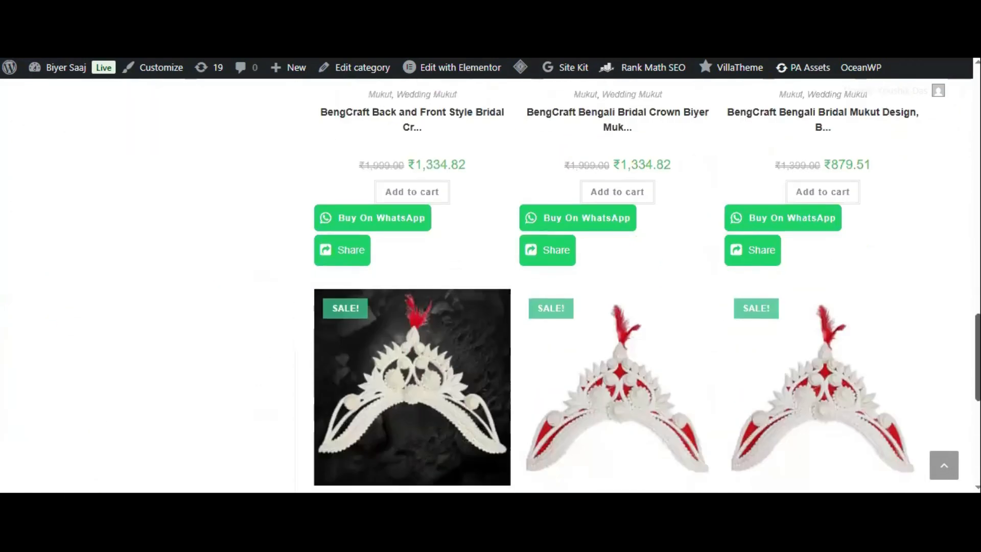
pyautogui.scroll(-3, 491, 286)
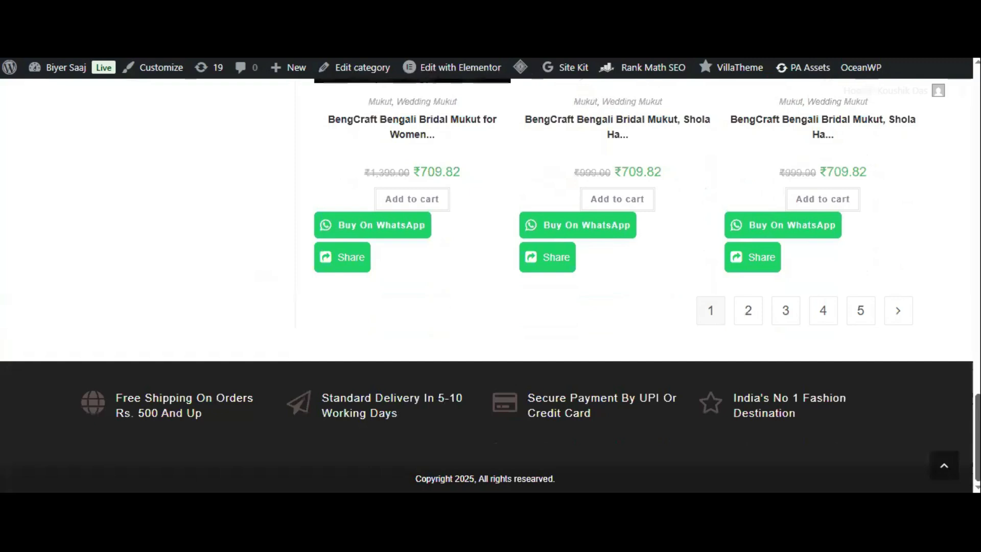
pyautogui.scroll(19, 491, 286)
pyautogui.scroll(-8, 491, 287)
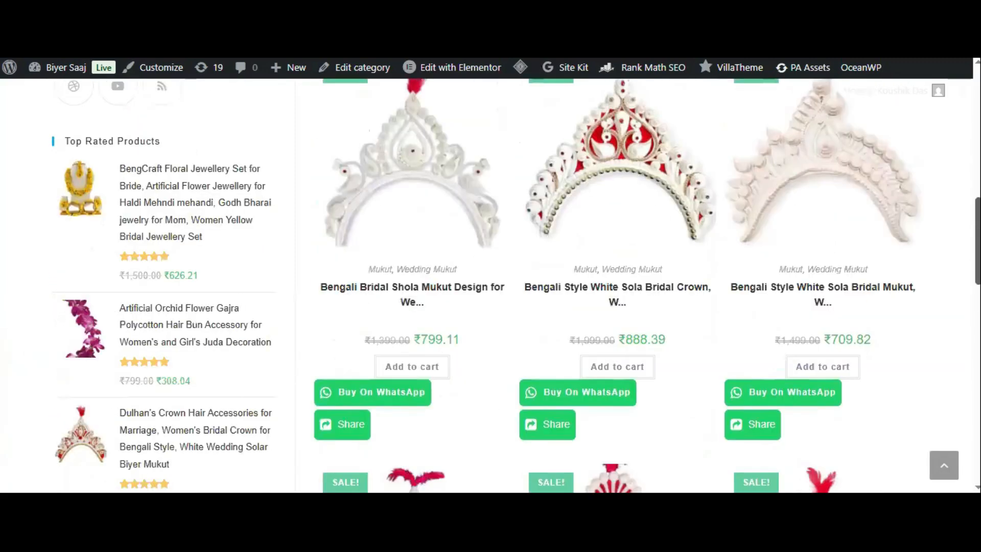
pyautogui.scroll(-11, 490, 286)
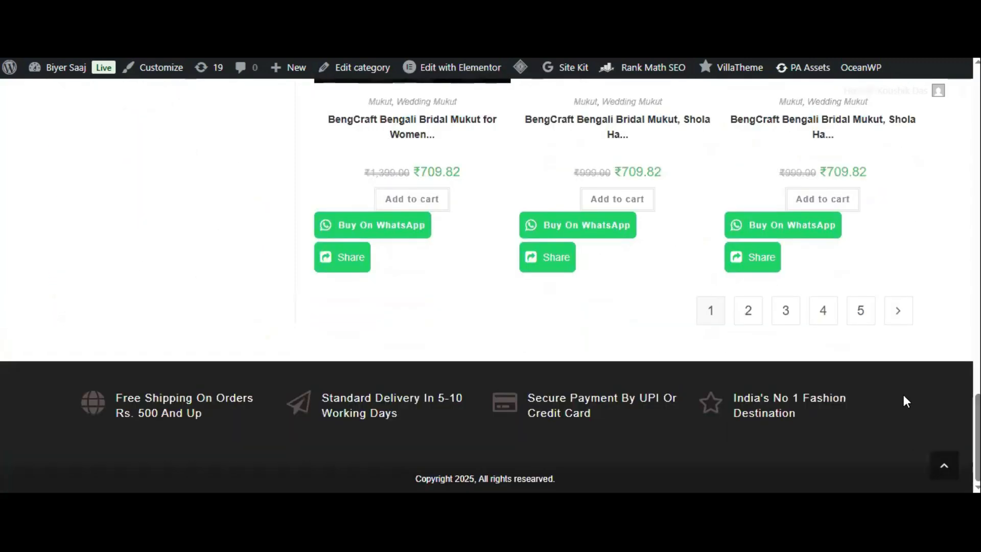
# - Go to page 5 of the Wedding Mukut category and look through its products
pyautogui.click(871, 318)
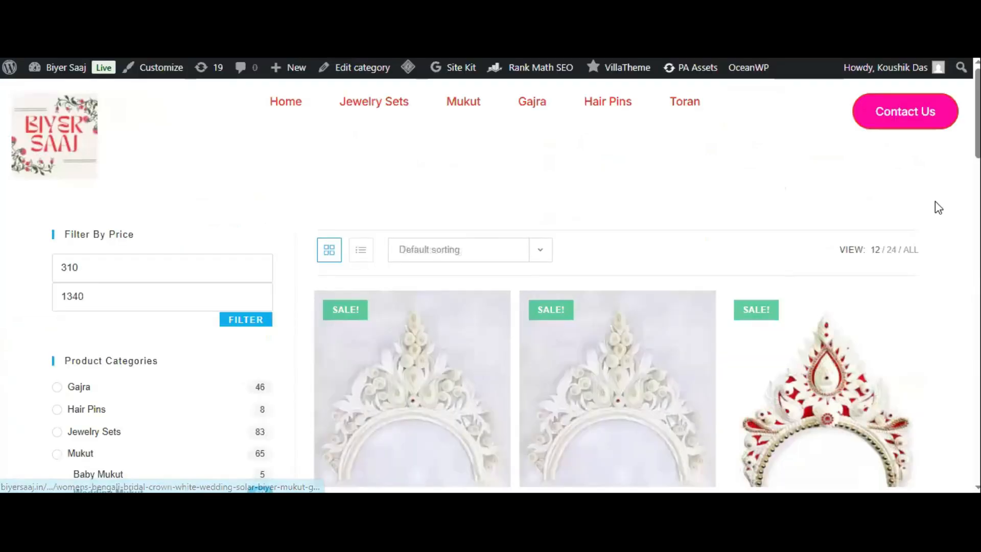
pyautogui.scroll(-5, 939, 207)
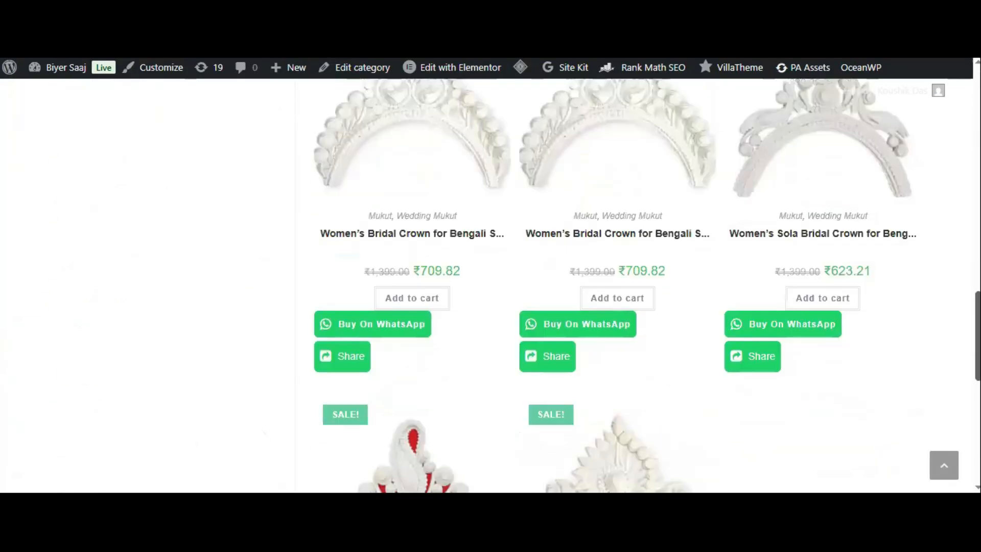
pyautogui.scroll(-9, 905, 399)
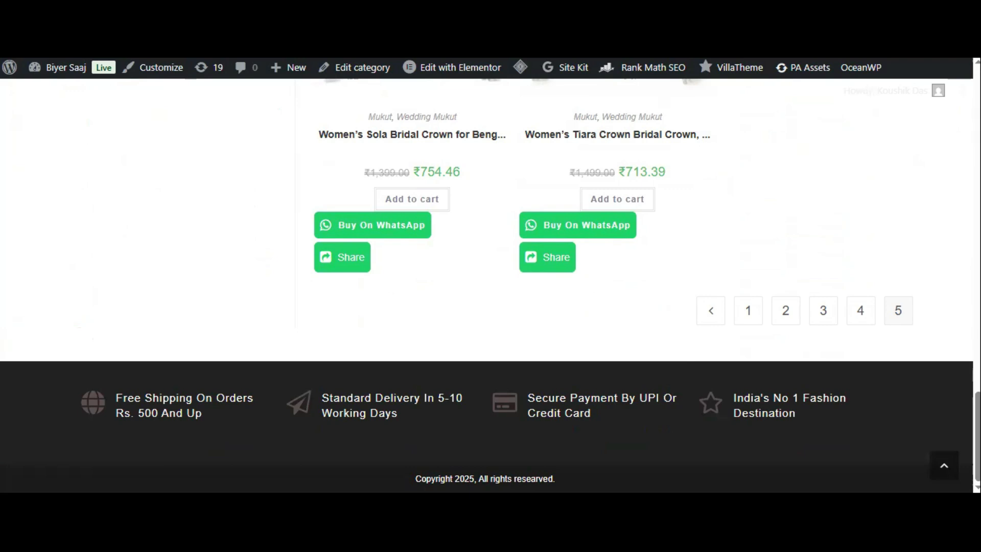
pyautogui.scroll(12, 487, 276)
pyautogui.scroll(10, 487, 276)
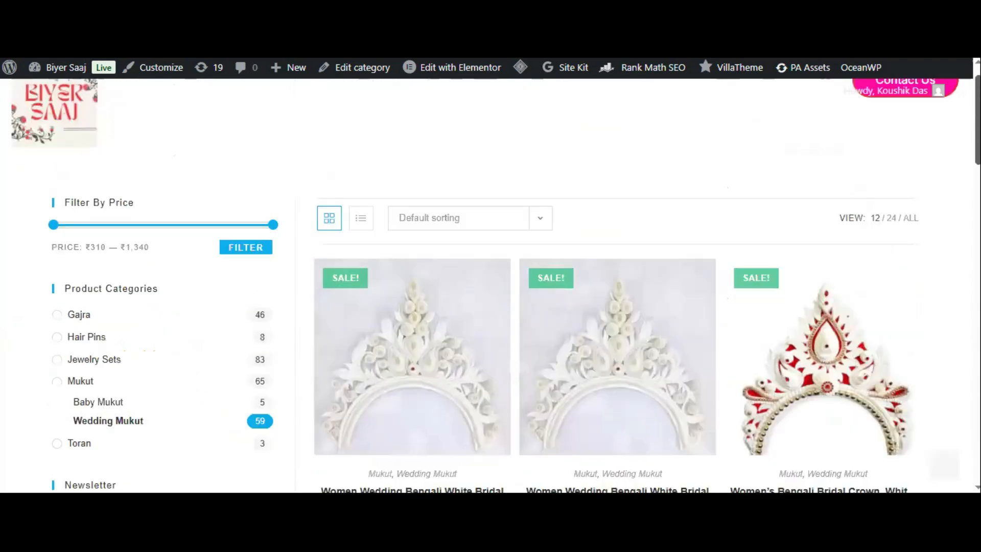
pyautogui.scroll(1, 491, 276)
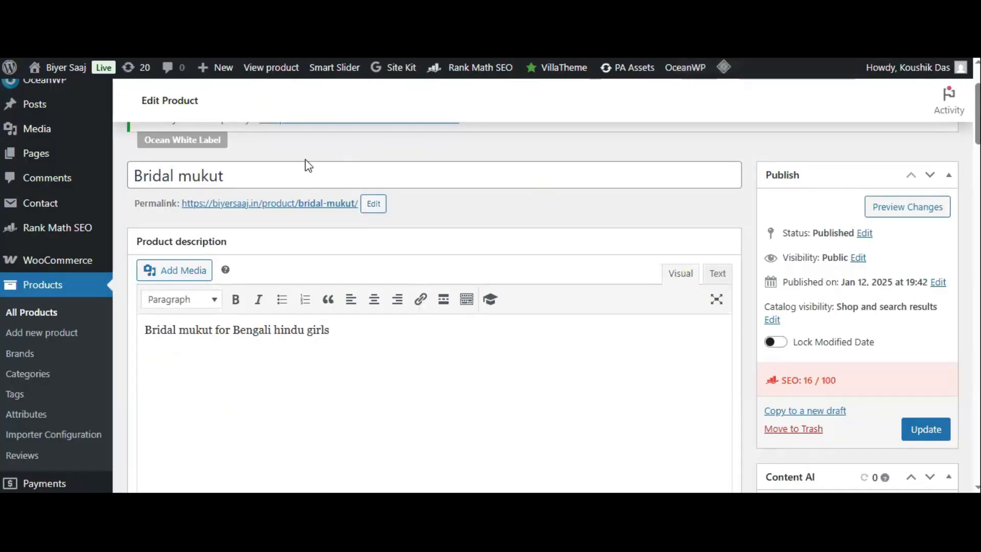
# - Open the Bridal mukut product's live page in a new tab from its permalink
pyautogui.rightClick(287, 210)
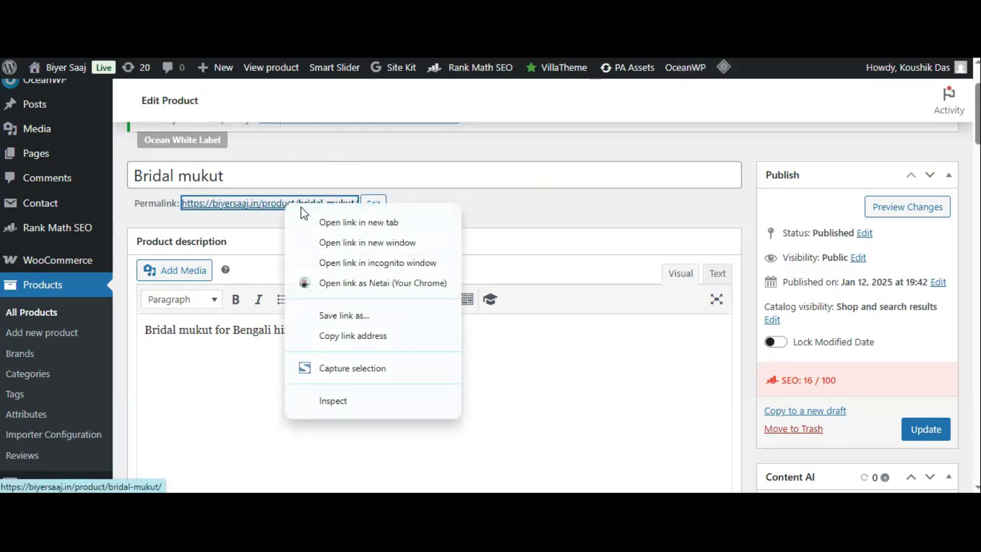
pyautogui.click(347, 223)
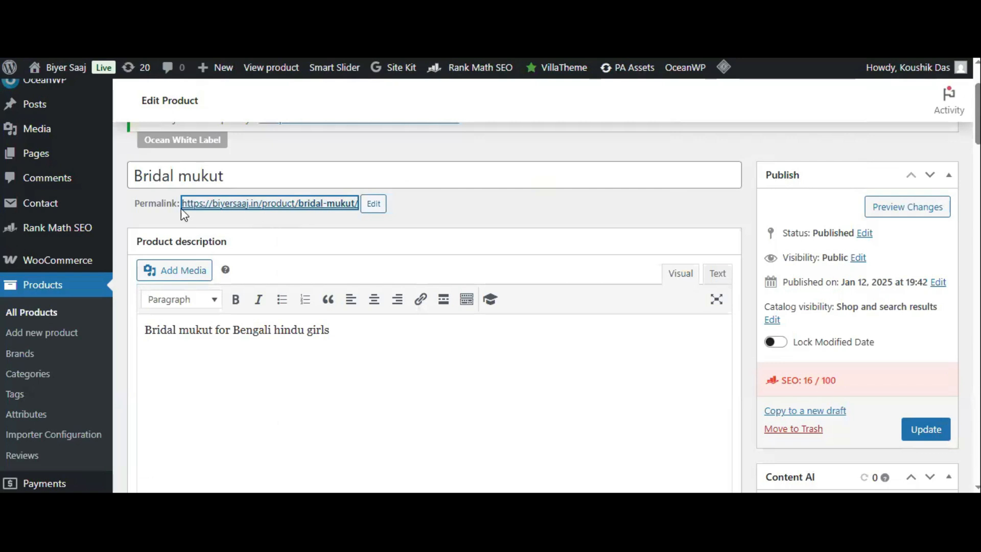
pyautogui.rightClick(287, 210)
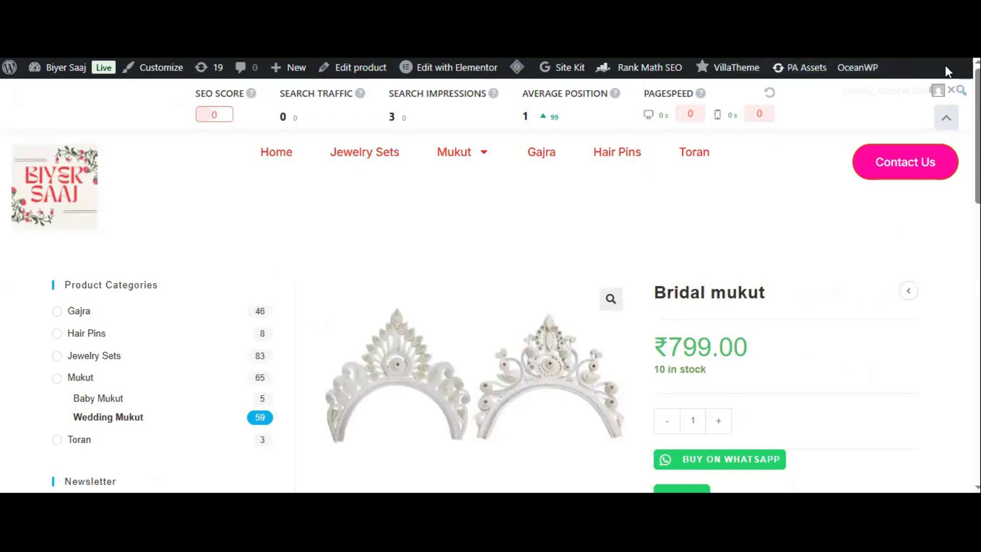
# - Examine the live Bridal mukut page, including its images, price, stock, SKU, category, description and related products
pyautogui.scroll(-2, 491, 281)
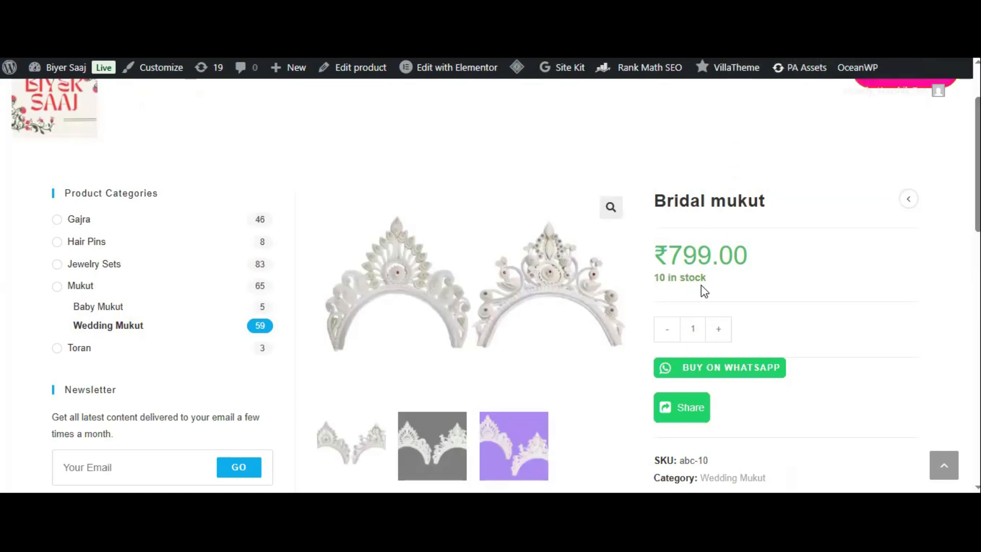
pyautogui.scroll(-2, 491, 284)
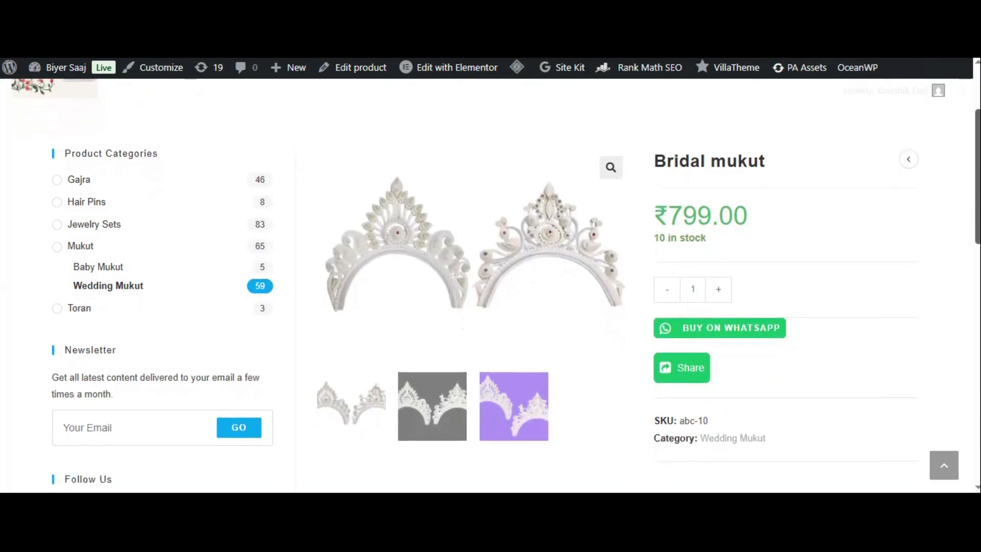
pyautogui.scroll(-1, 491, 284)
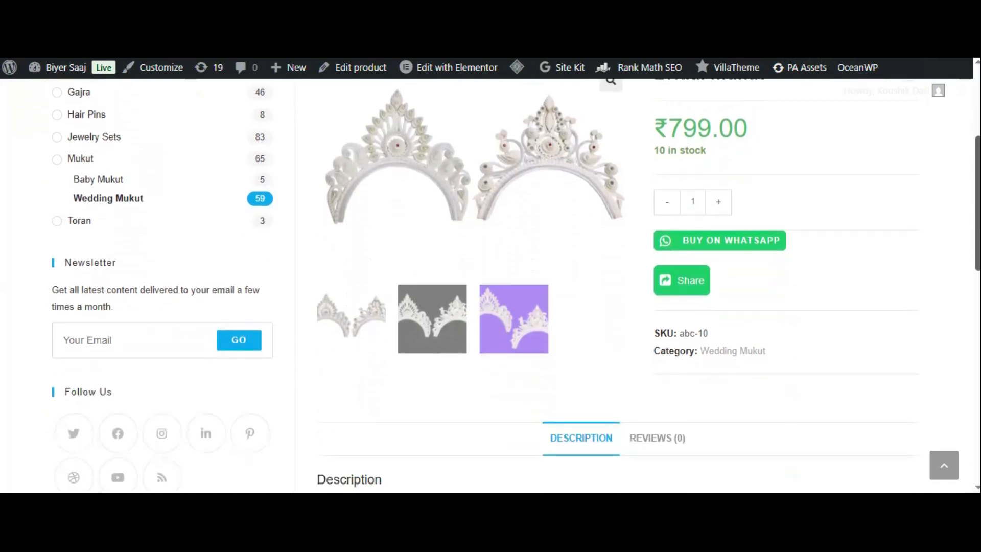
pyautogui.scroll(-1, 490, 284)
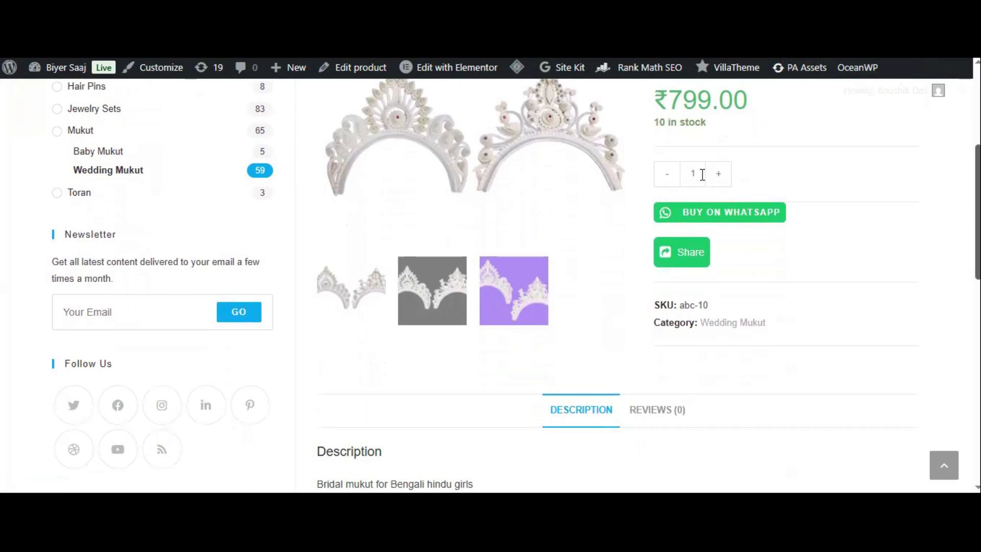
pyautogui.scroll(-1, 491, 284)
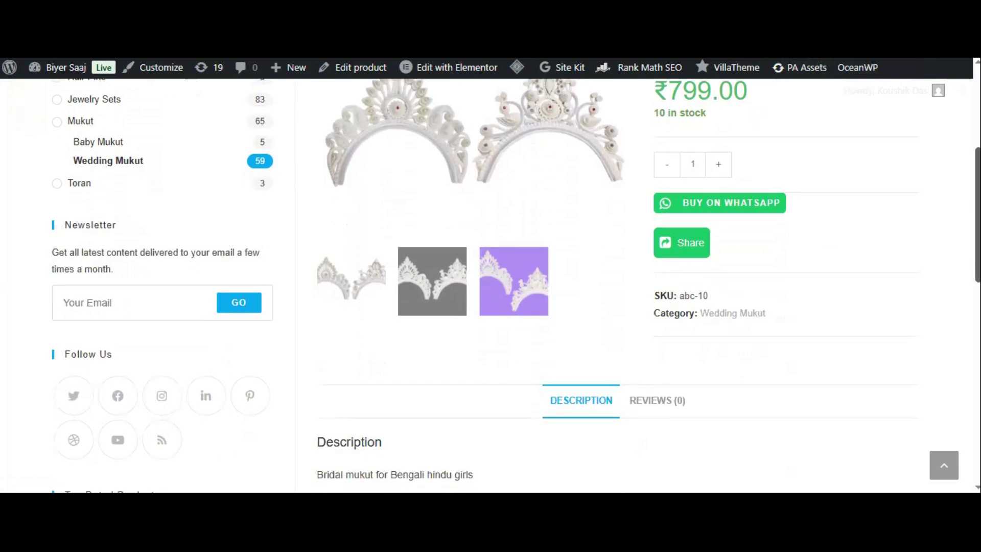
pyautogui.scroll(-4, 490, 286)
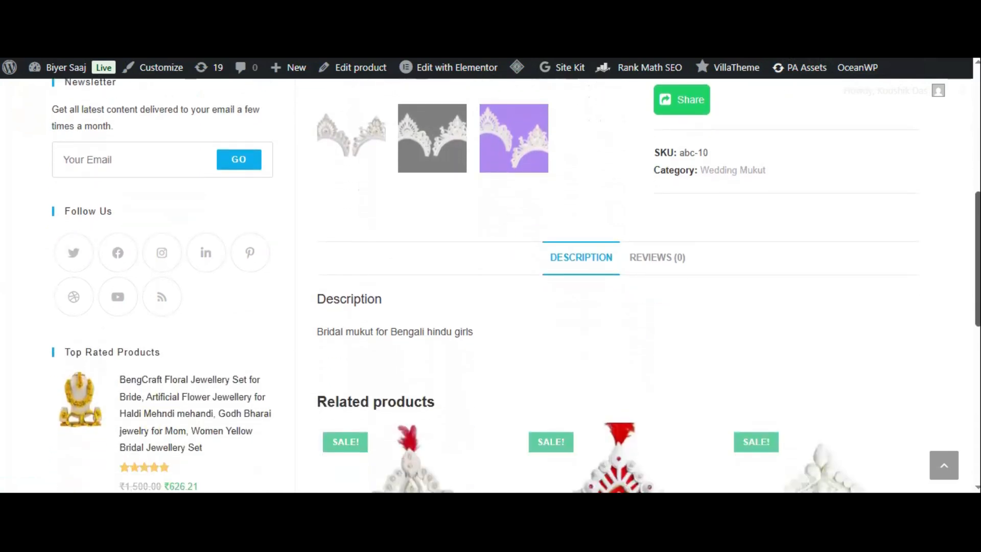
pyautogui.scroll(6, 490, 287)
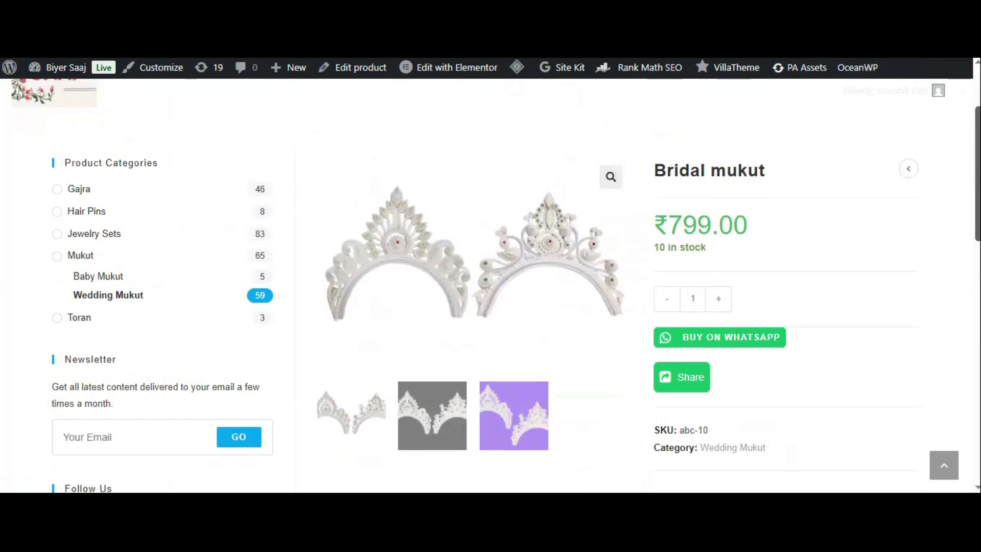
pyautogui.scroll(-1, 490, 286)
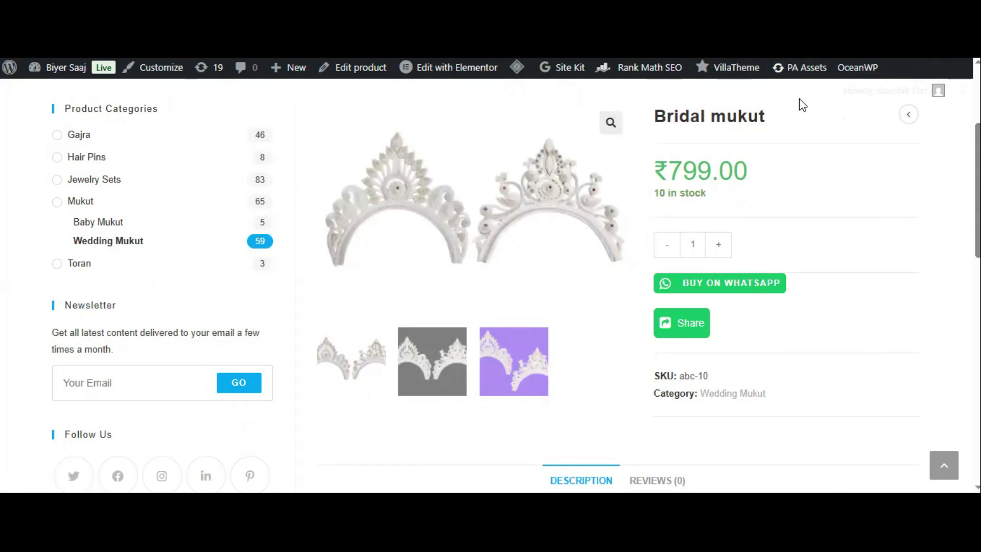
pyautogui.scroll(-5, 328, 223)
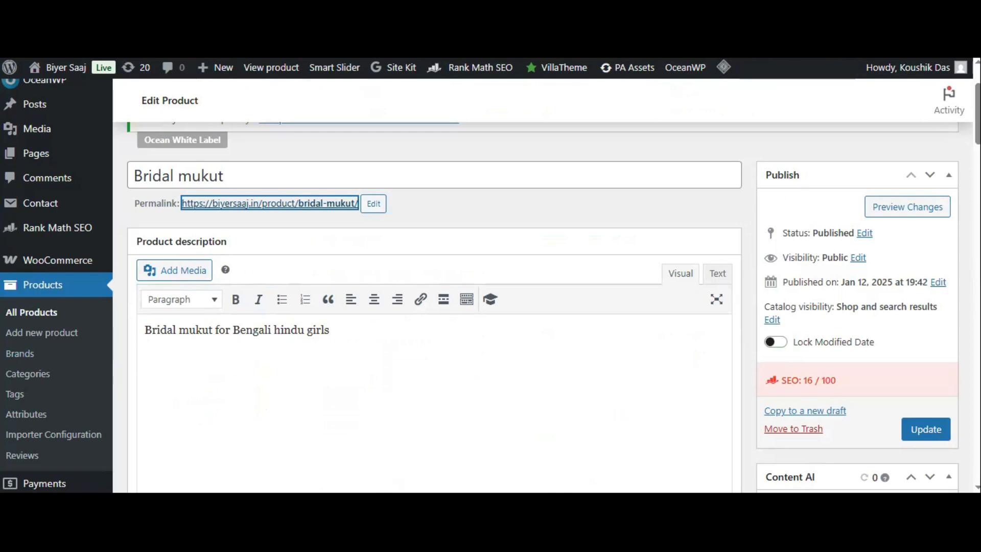
# - Compare the short description and product image sections in the product editor with the description area of the live page
pyautogui.scroll(-15, 434, 358)
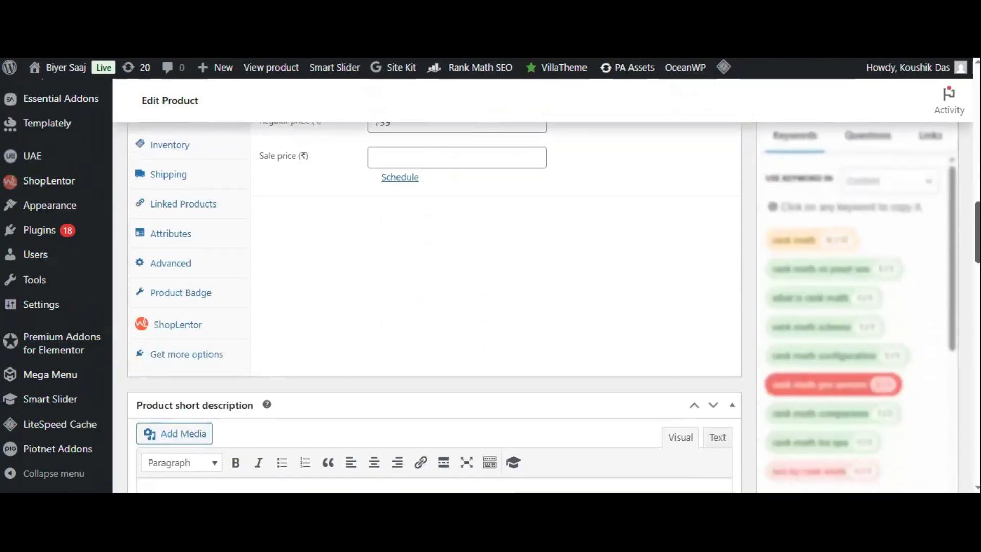
pyautogui.scroll(-5, 435, 307)
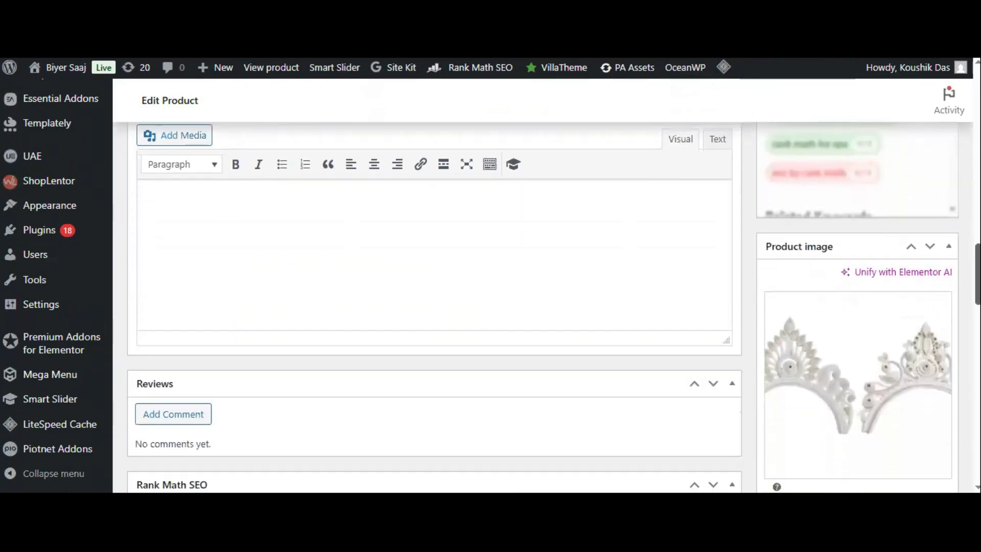
pyautogui.scroll(2, 438, 316)
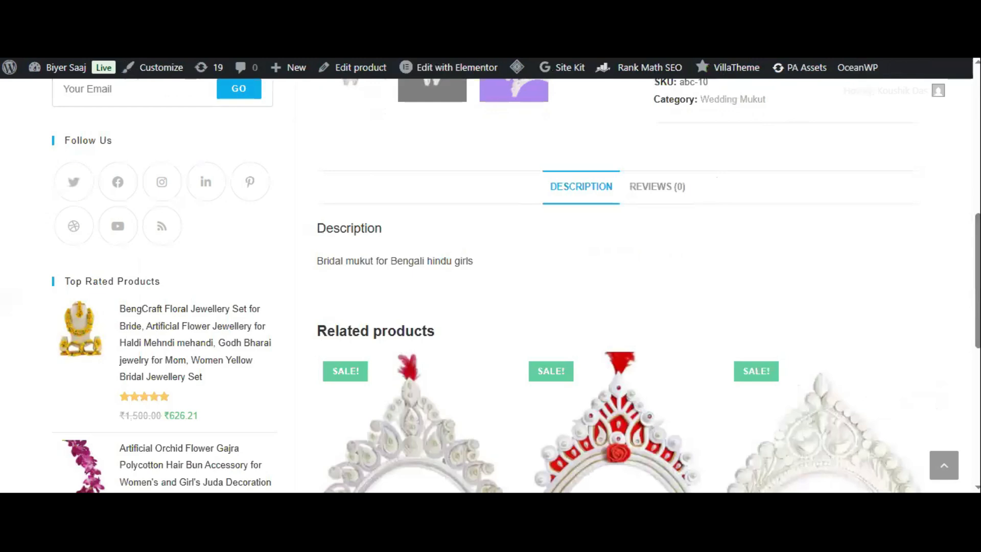
pyautogui.scroll(7, 677, 213)
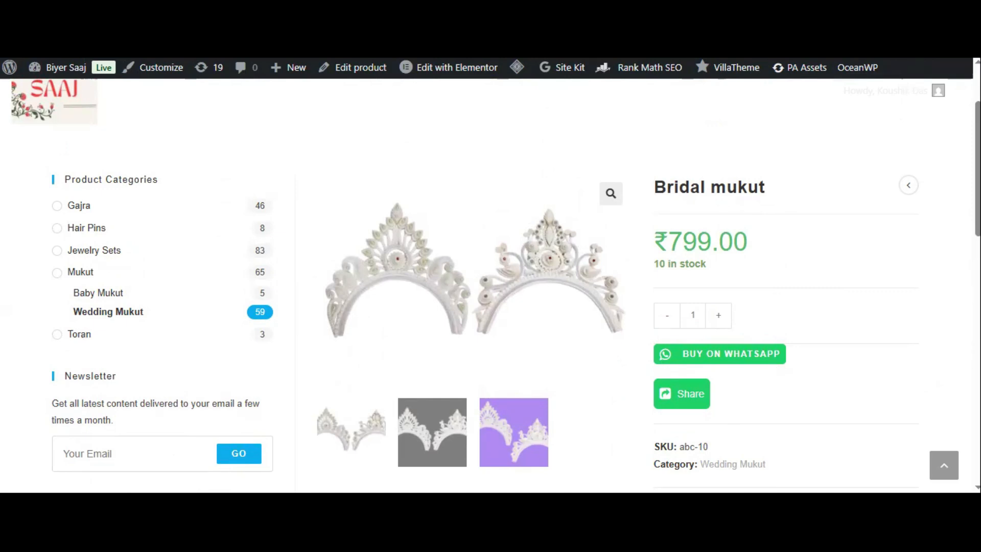
pyautogui.scroll(-2, 511, 281)
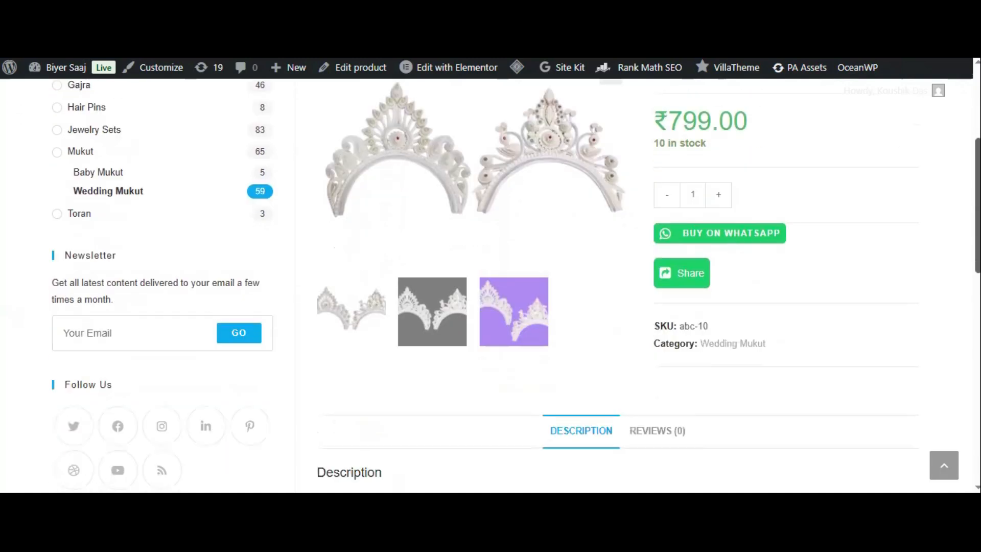
pyautogui.scroll(-3, 580, 289)
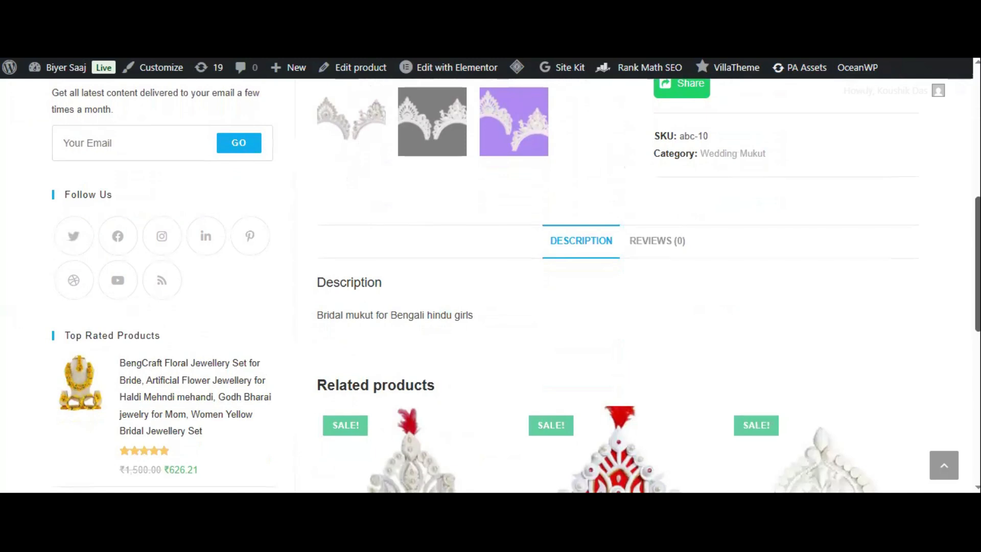
pyautogui.scroll(3, 764, 282)
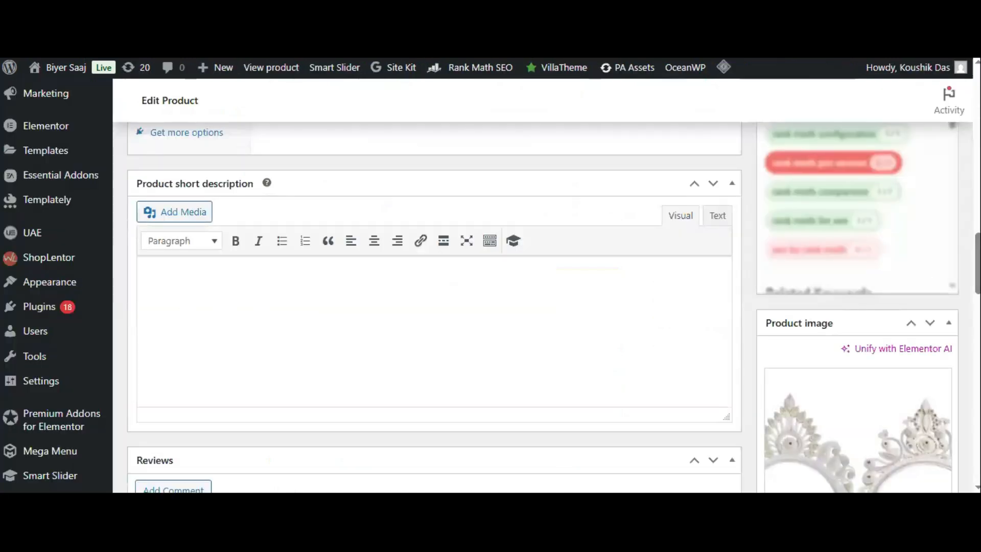
# - Review the title, permalink, product description and OceanWP Settings in the Bridal mukut product editor
pyautogui.scroll(15, 491, 287)
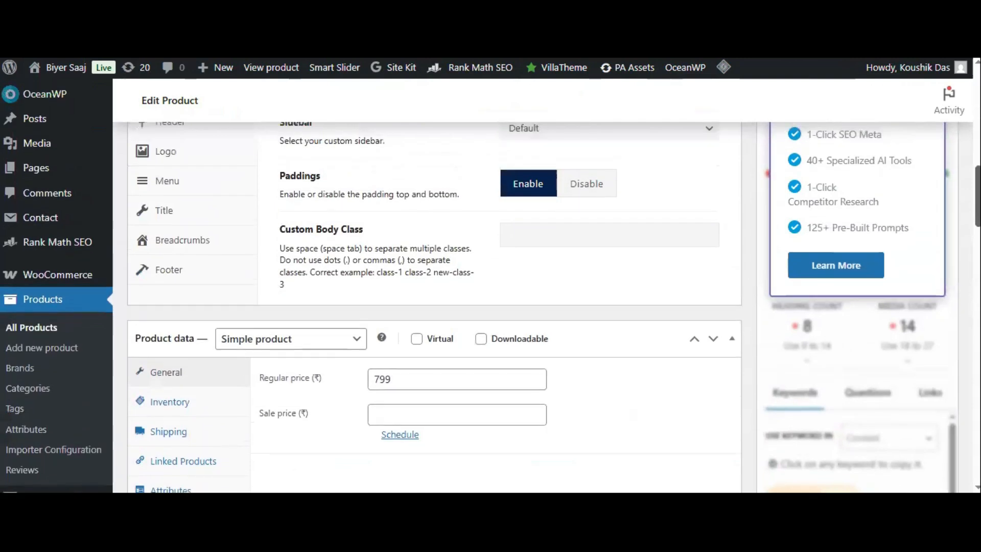
pyautogui.scroll(2, 554, 300)
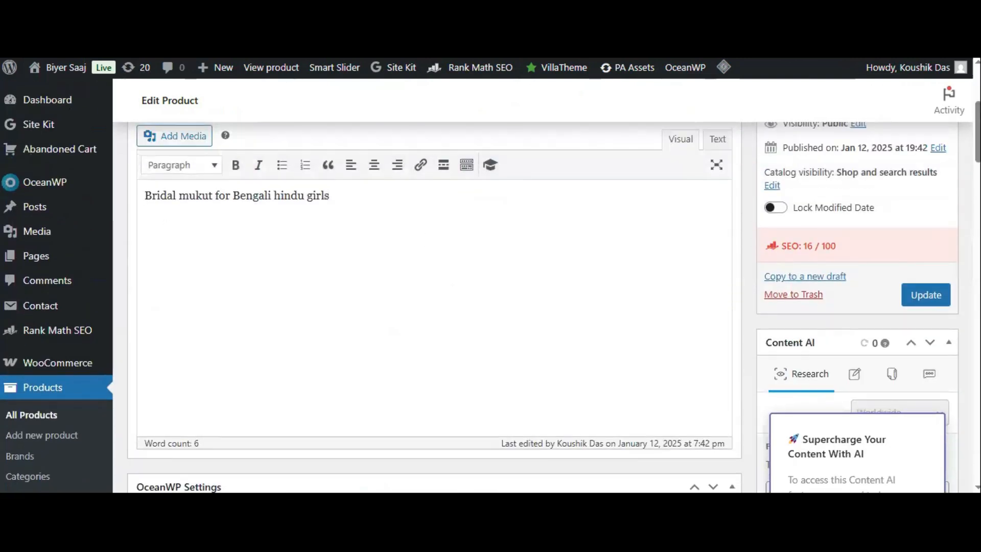
pyautogui.scroll(4, 490, 307)
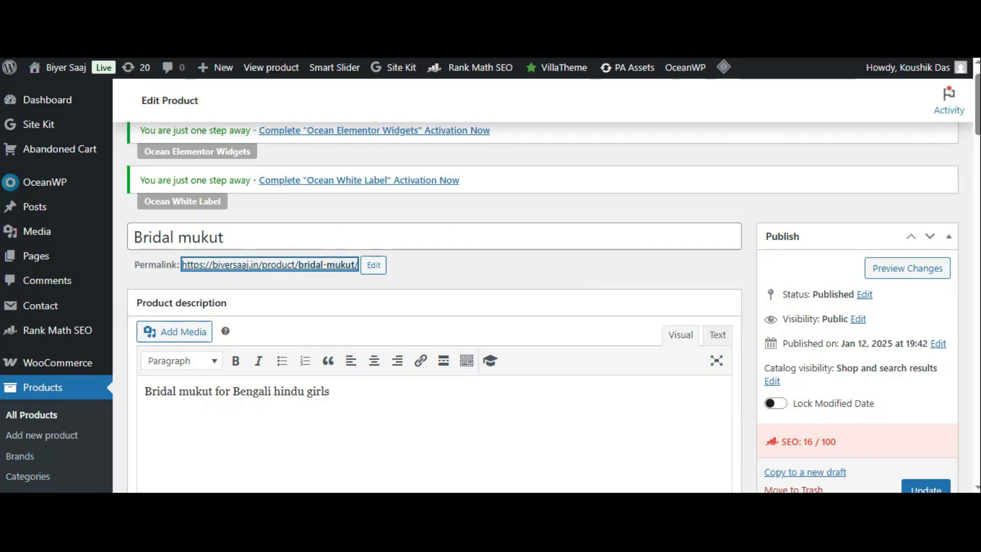
pyautogui.scroll(-1, 940, 76)
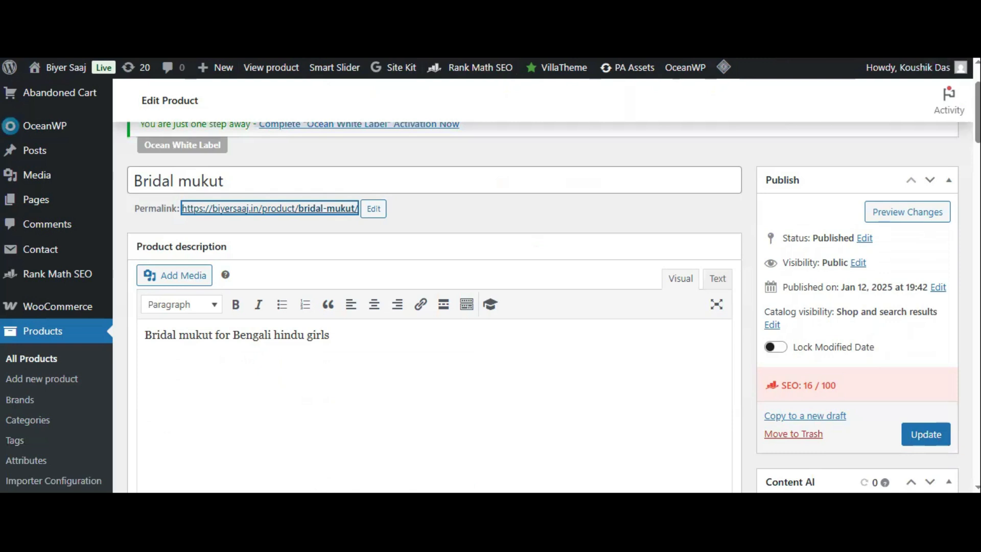
pyautogui.scroll(-5, 490, 287)
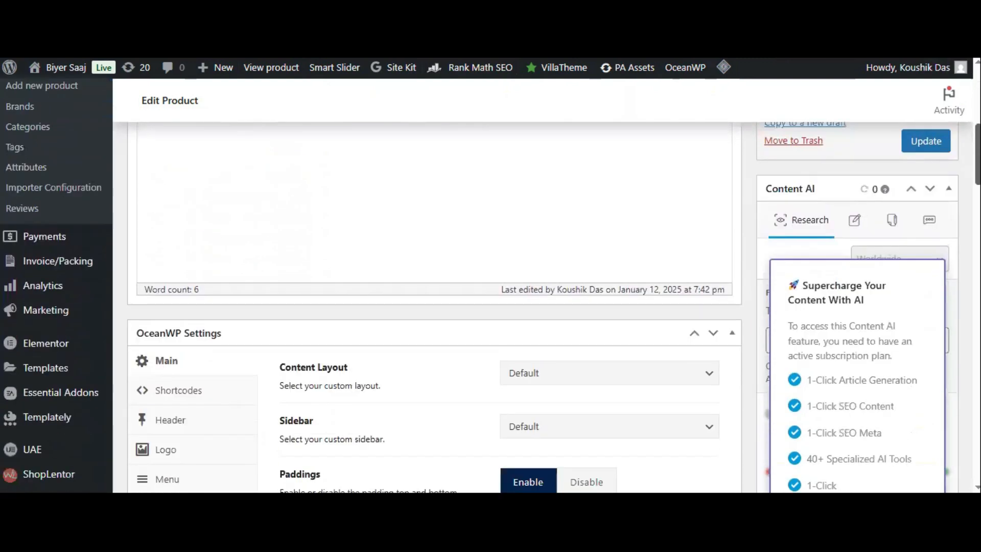
pyautogui.scroll(-2, 427, 286)
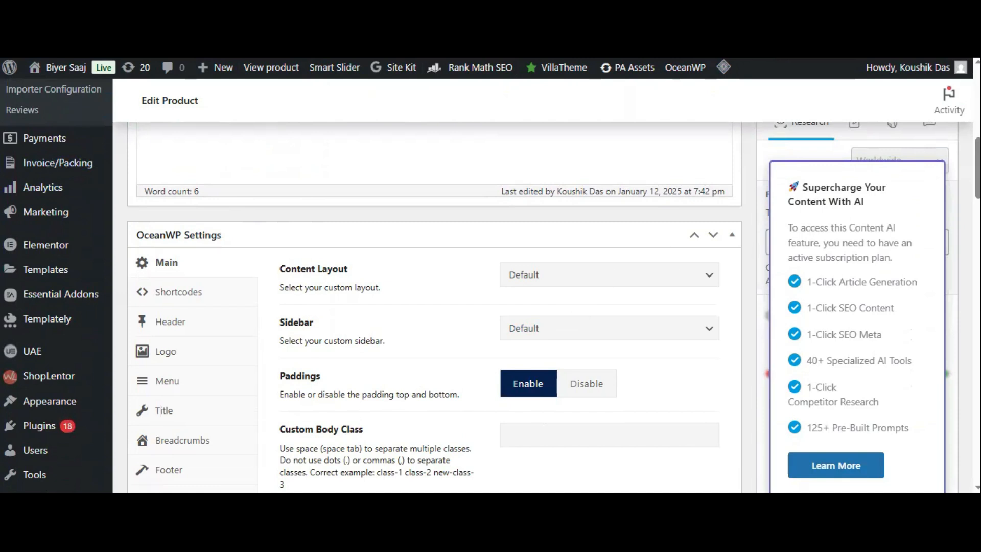
pyautogui.scroll(-1, 427, 286)
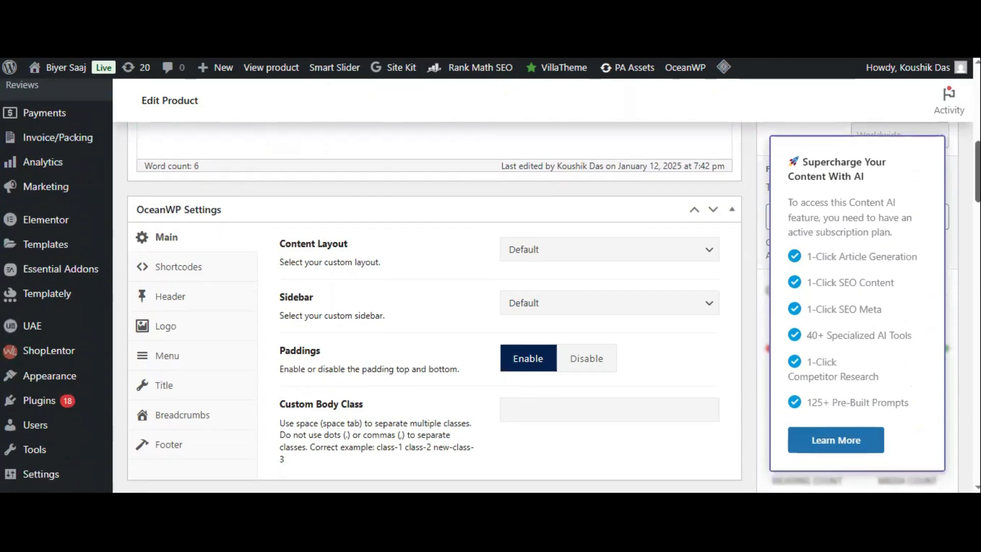
# - View the product types available in Product data and keep Simple product
pyautogui.scroll(-10, 427, 287)
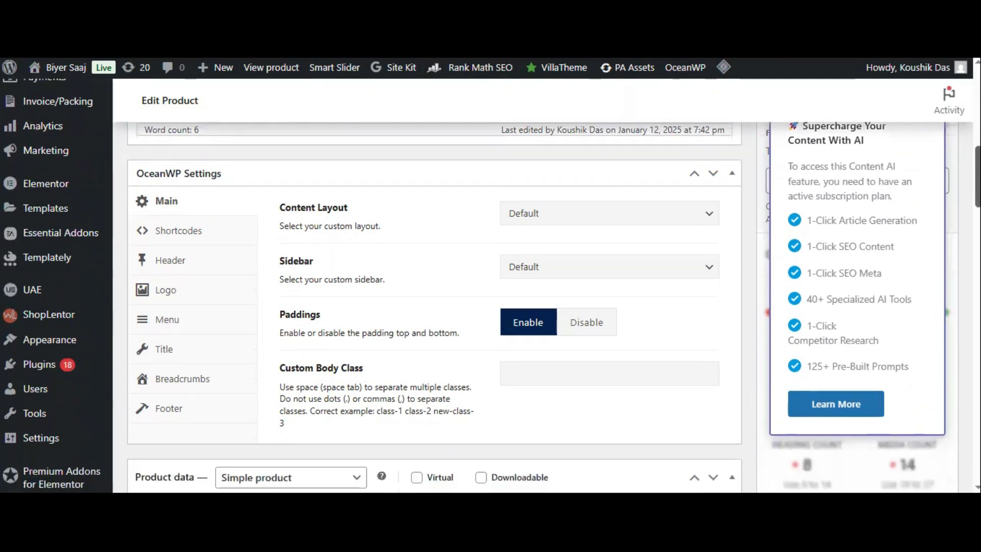
pyautogui.scroll(-3, 426, 286)
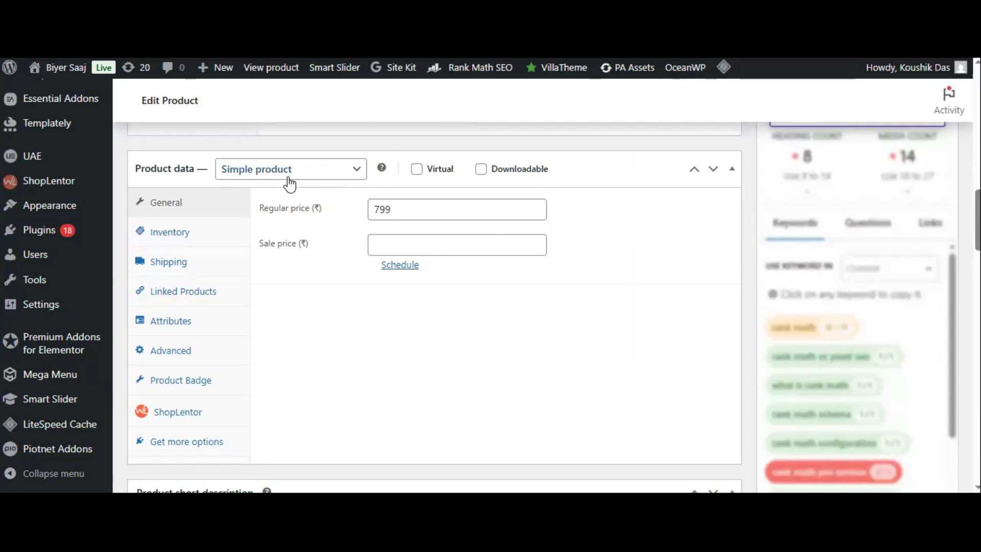
pyautogui.click(351, 178)
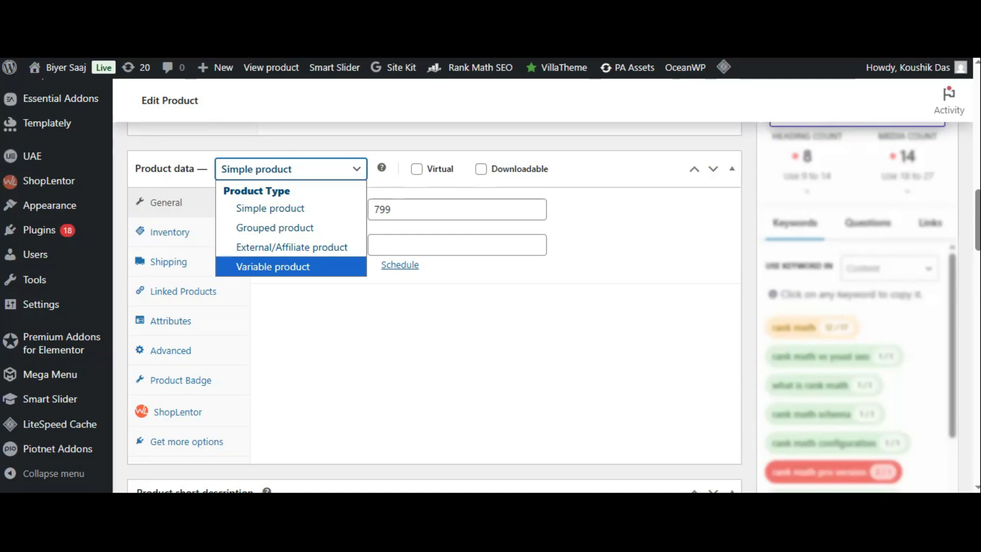
pyautogui.press('Escape')
# - Look over the editor's sections and the live Bridal mukut page's price and description again, and return to the product editor
pyautogui.scroll(1, 435, 327)
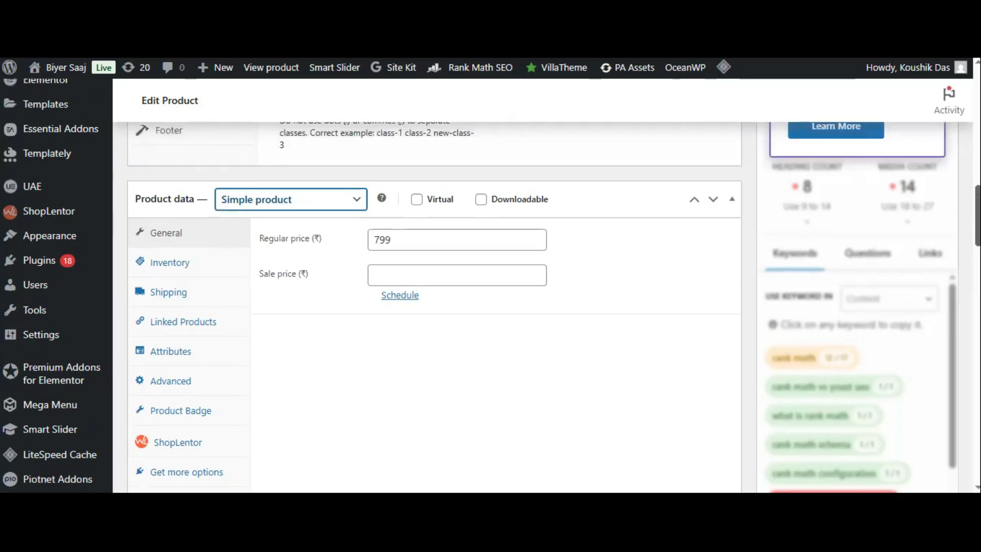
pyautogui.scroll(15, 490, 286)
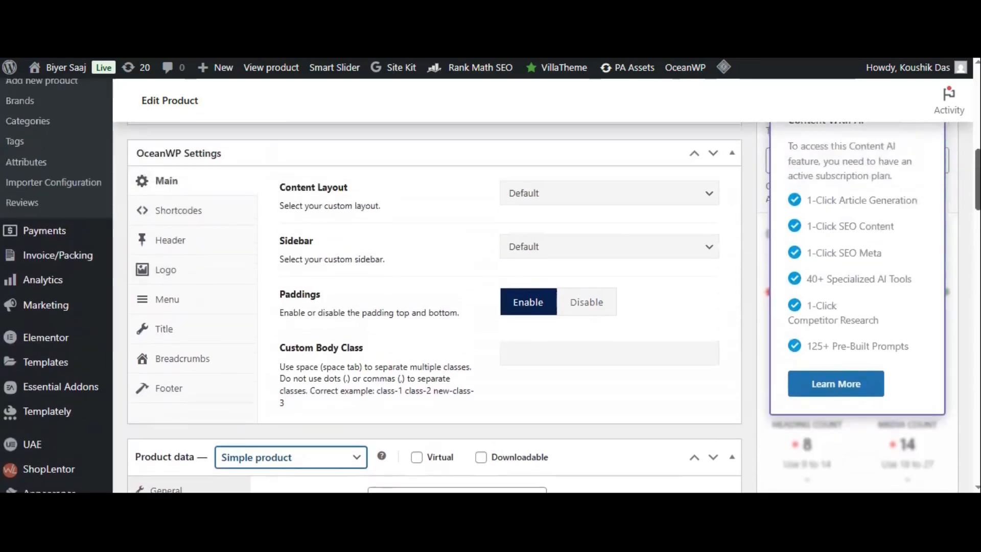
pyautogui.scroll(3, 434, 307)
pyautogui.scroll(-20, 434, 307)
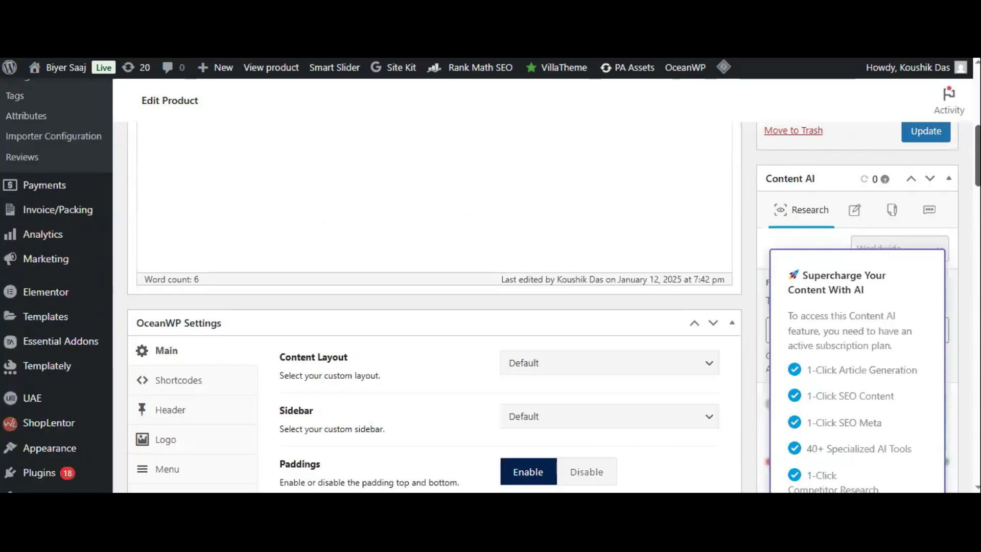
pyautogui.scroll(-4, 434, 307)
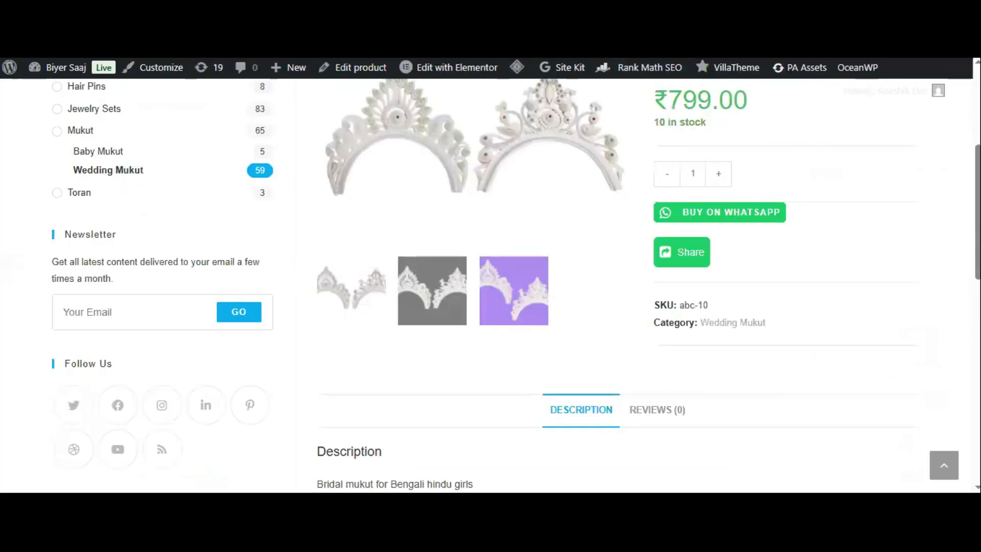
pyautogui.scroll(3, 491, 287)
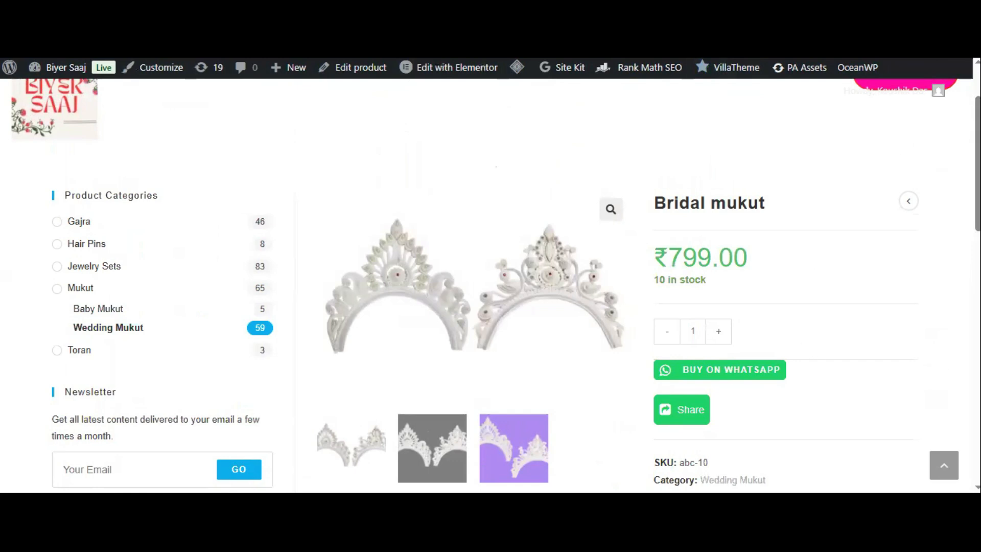
pyautogui.click(736, 31)
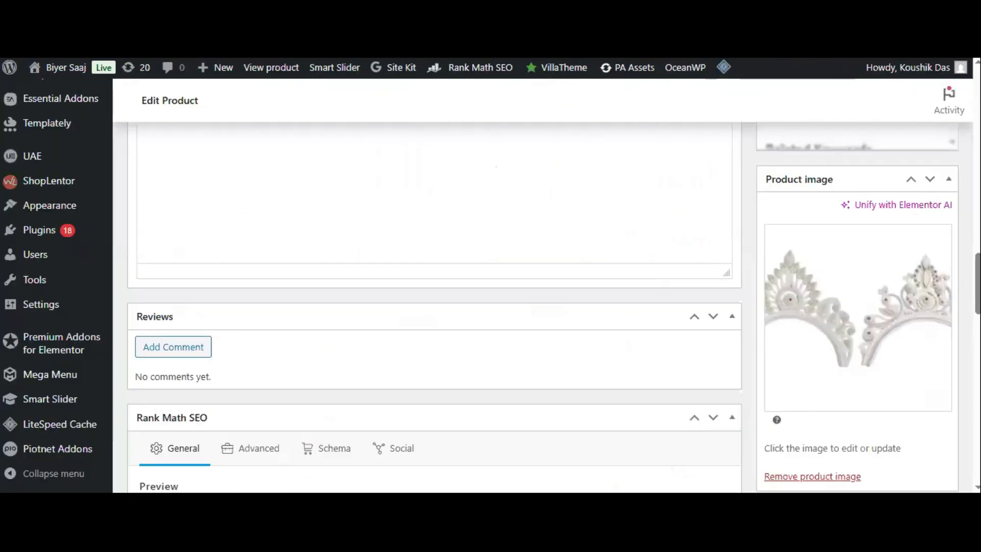
# - Examine the Virtual and Downloadable options in the product editor's Product data section
pyautogui.scroll(-4, 434, 307)
pyautogui.scroll(10, 435, 307)
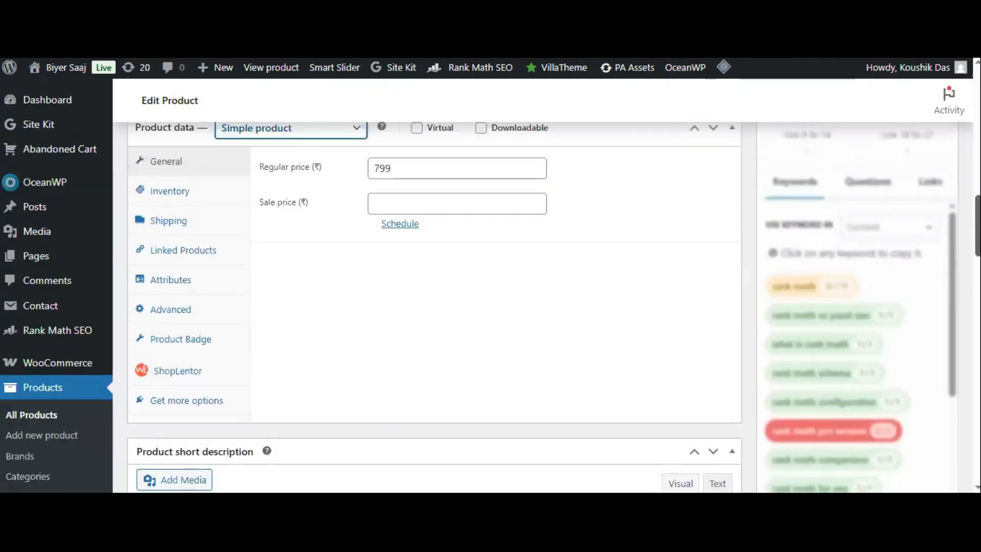
pyautogui.scroll(3, 268, 278)
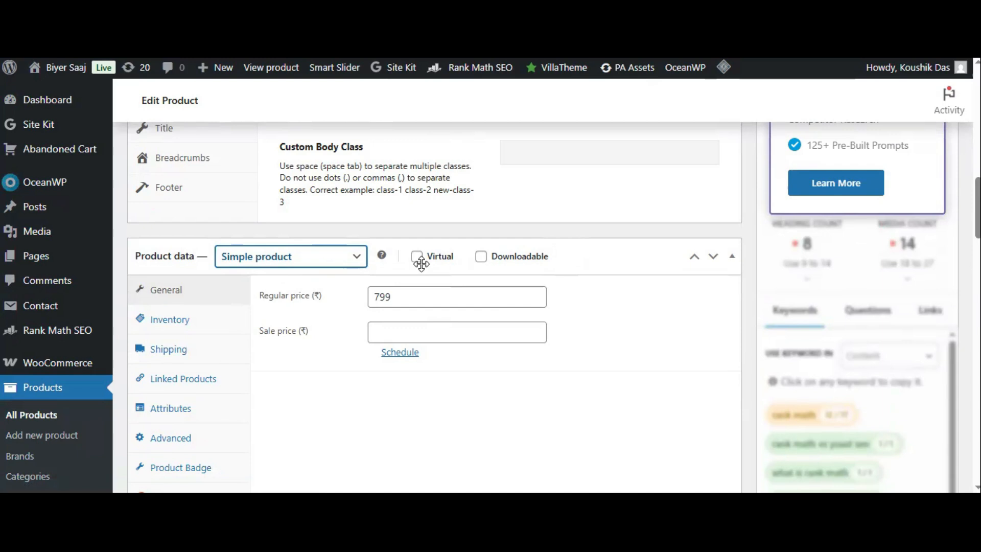
pyautogui.moveTo(424, 261)
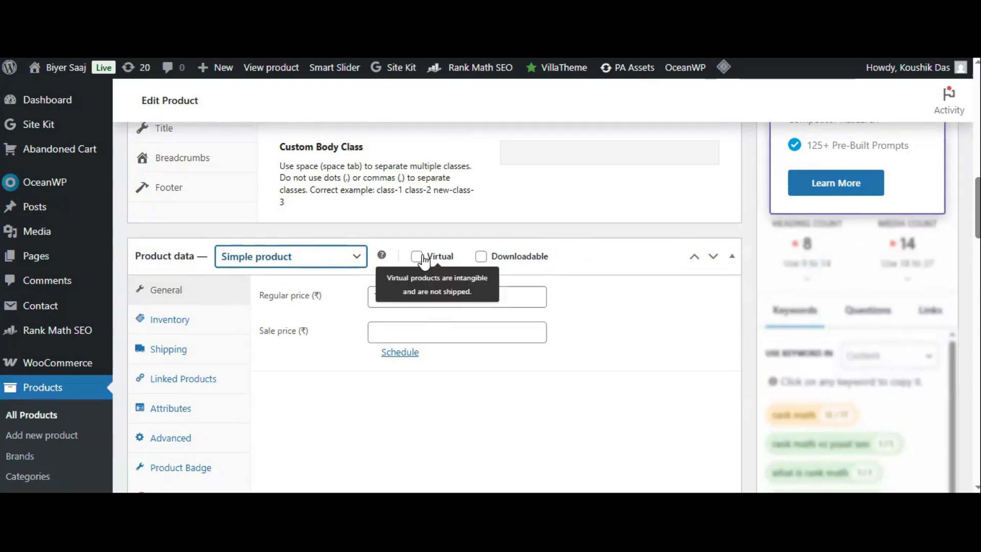
pyautogui.moveTo(481, 261)
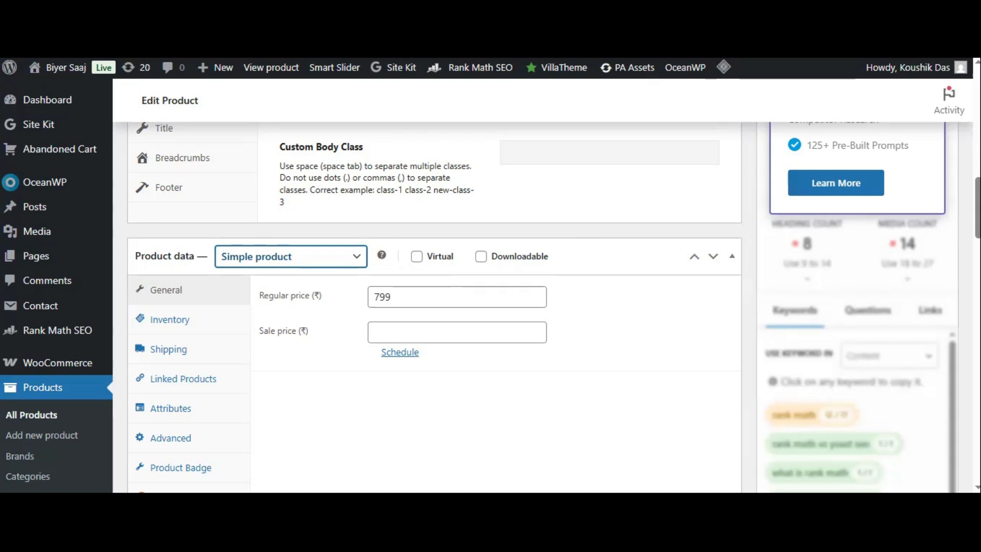
# - Examine the regular price, sale price and sale schedule date fields in the General product data without changing them
pyautogui.scroll(-1, 643, 253)
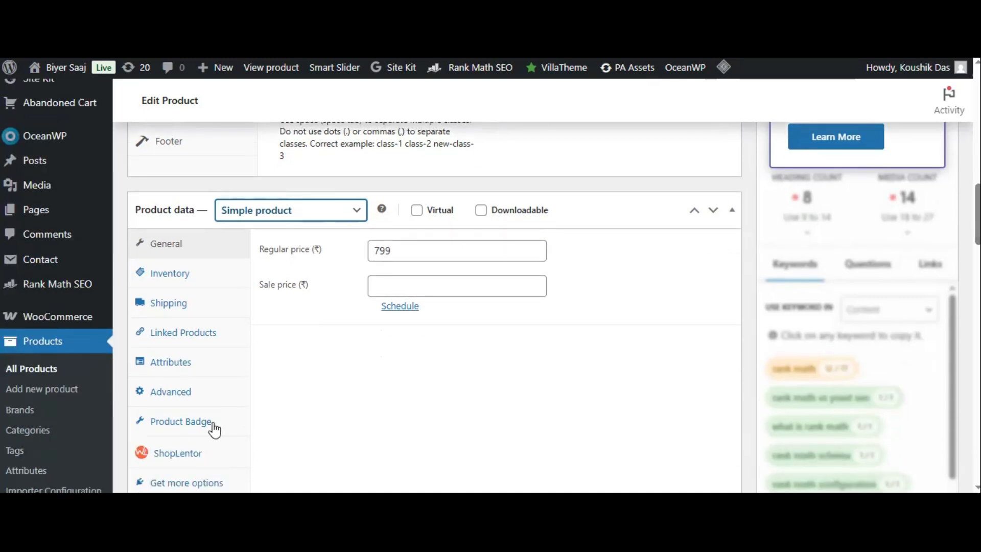
pyautogui.click(167, 250)
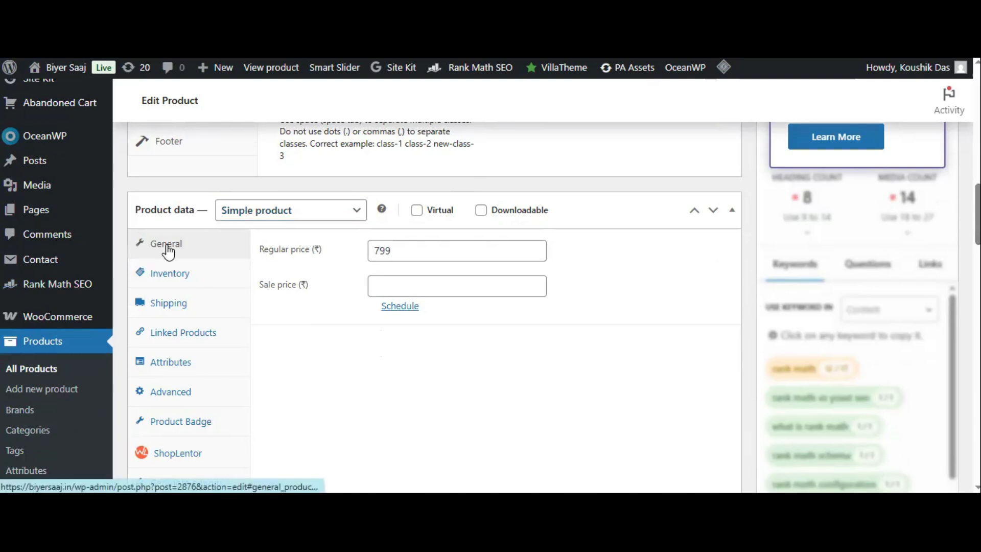
pyautogui.click(426, 250)
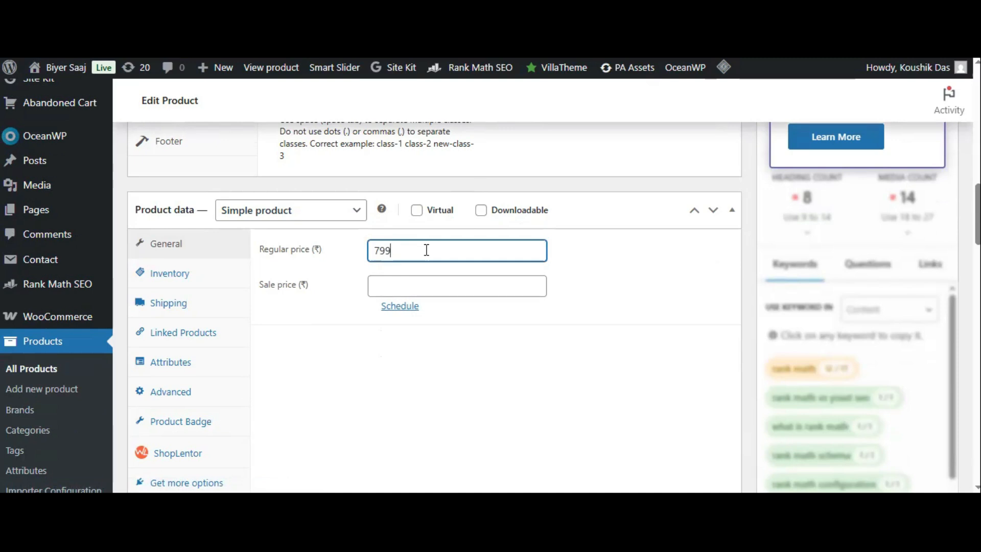
pyautogui.click(419, 282)
pyautogui.click(607, 289)
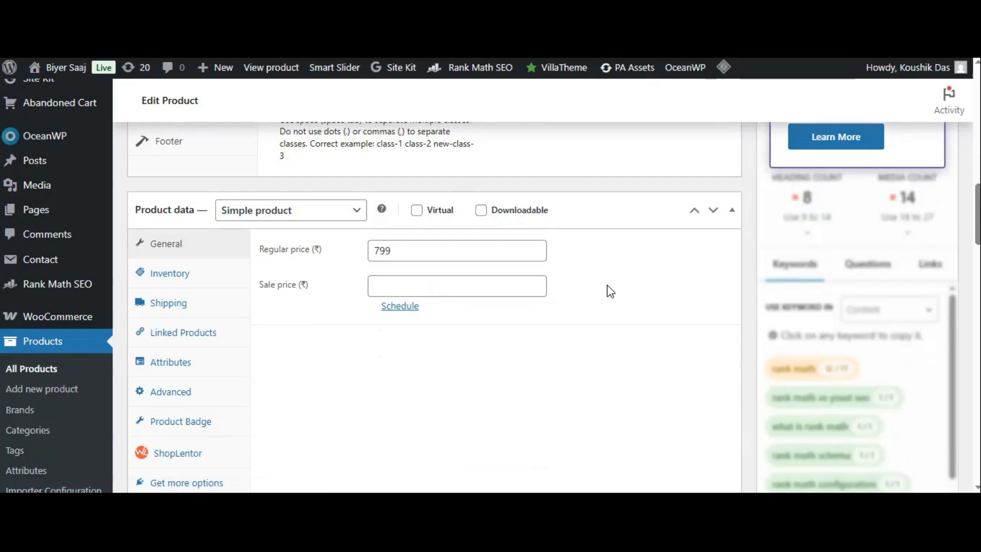
pyautogui.click(419, 282)
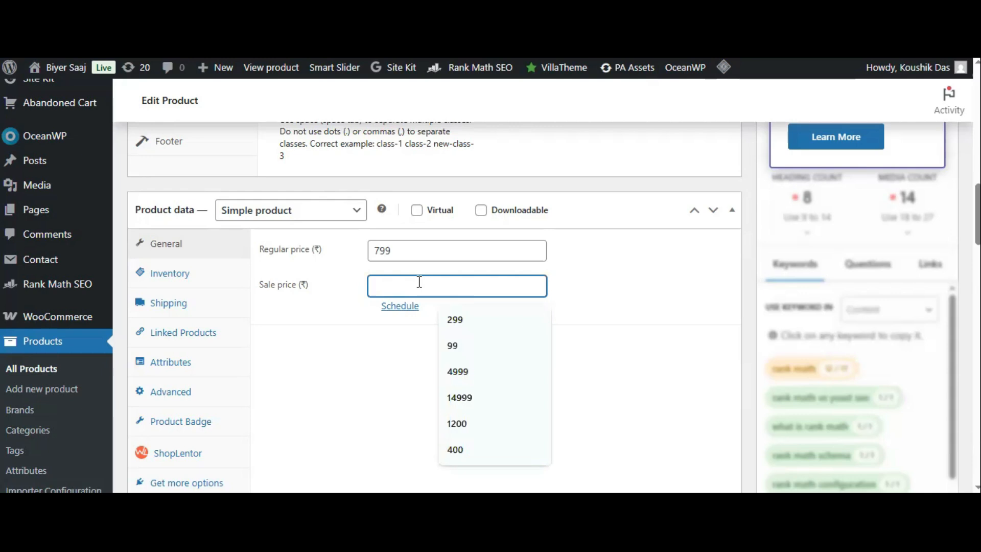
pyautogui.click(602, 299)
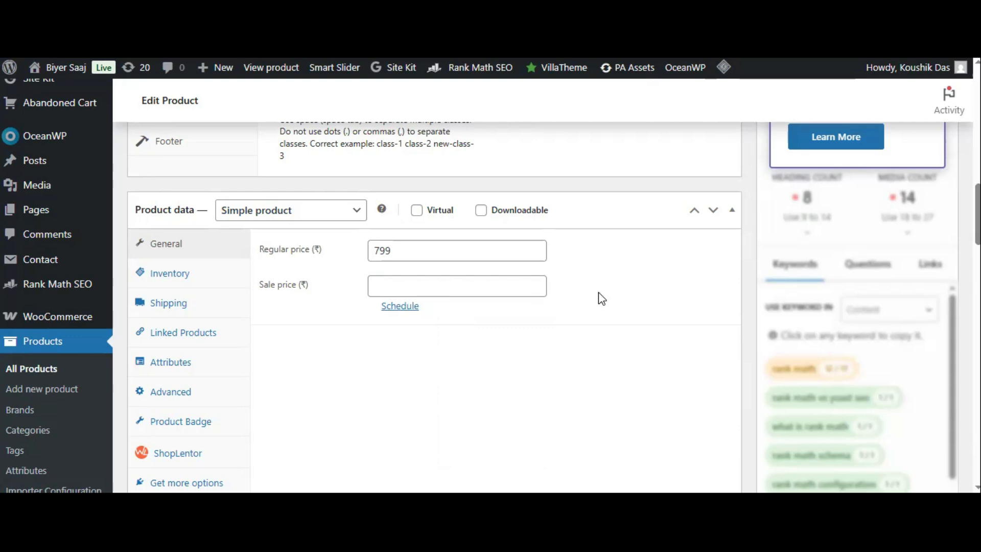
pyautogui.click(400, 306)
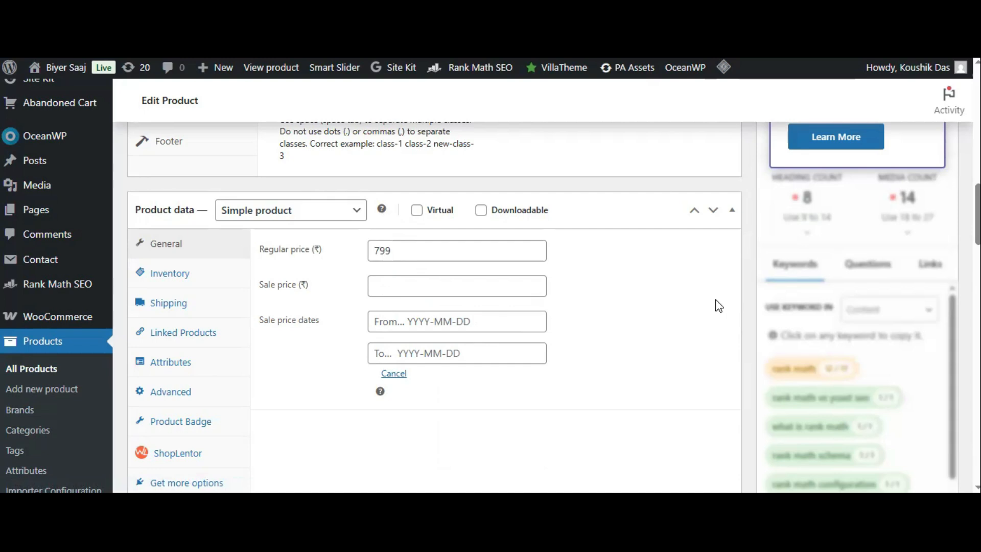
pyautogui.click(394, 374)
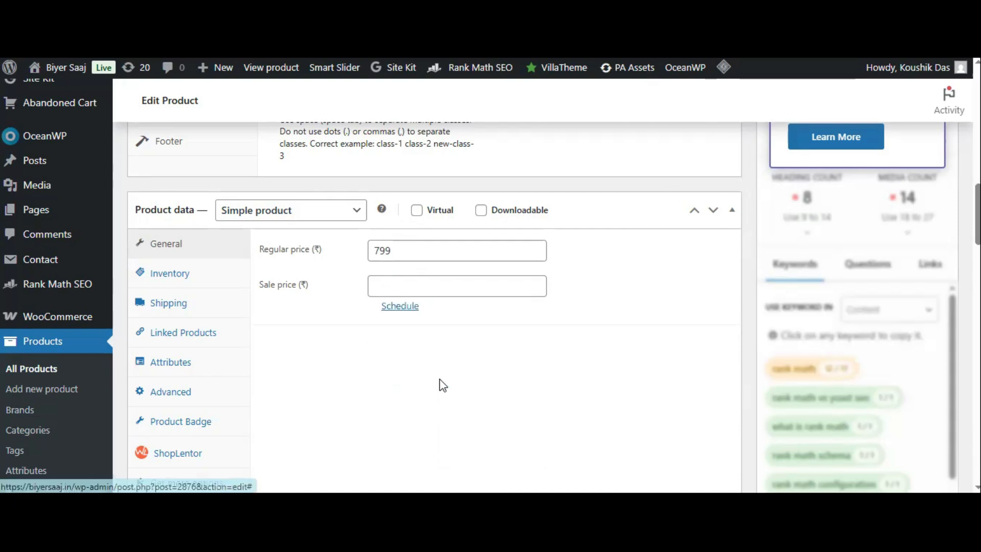
# - Review the SKU and GTIN, UPC, EAN or ISBN fields and their help in the Inventory product data
pyautogui.click(175, 285)
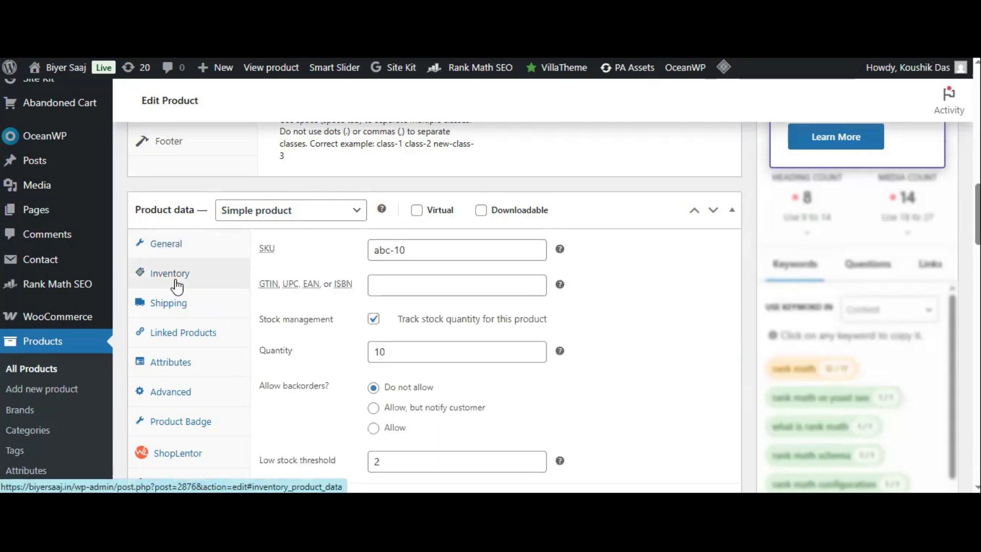
pyautogui.click(443, 249)
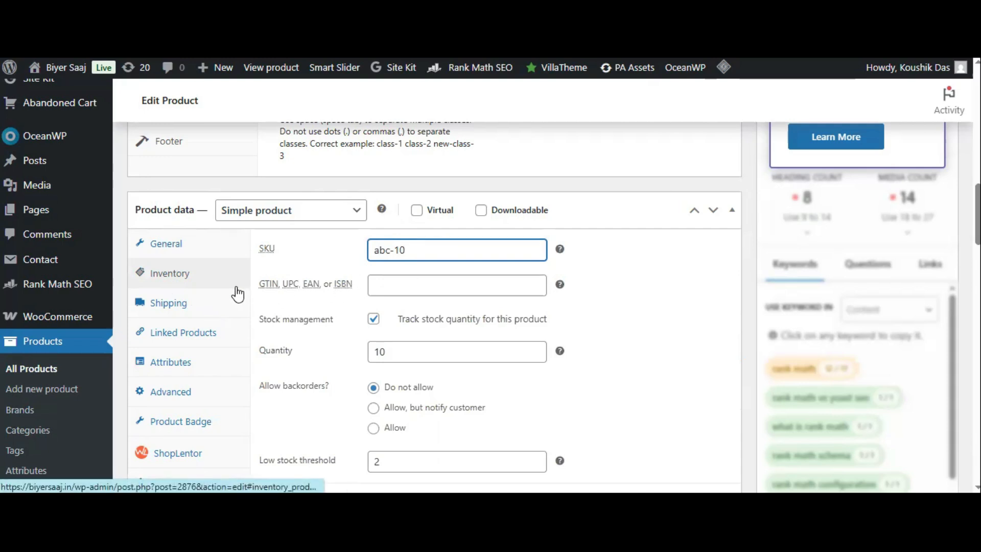
pyautogui.click(411, 287)
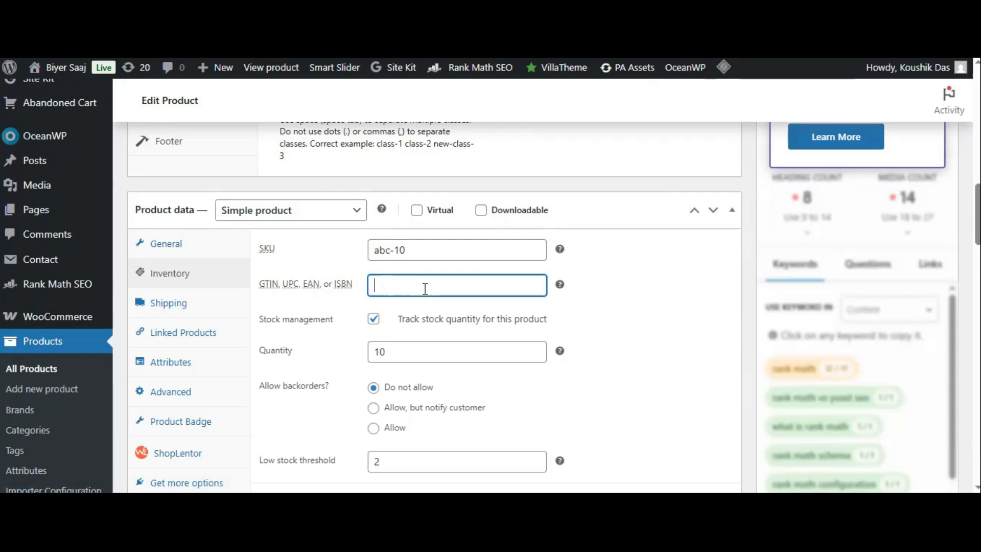
pyautogui.moveTo(294, 292)
pyautogui.moveTo(561, 251)
# - Try the stock tracking and backorder options, restoring quantity tracking and Do not allow, and look at the low stock threshold field
pyautogui.click(374, 320)
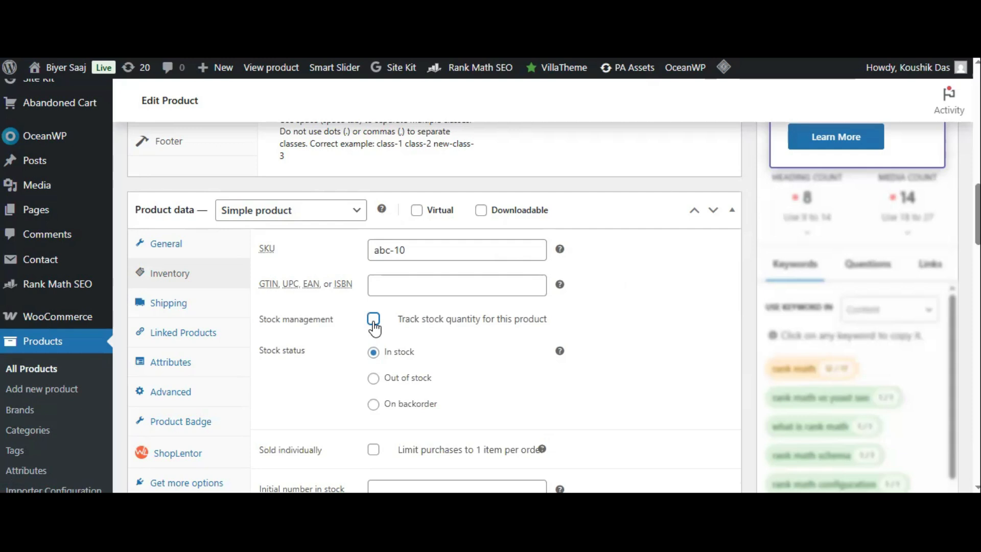
pyautogui.click(373, 320)
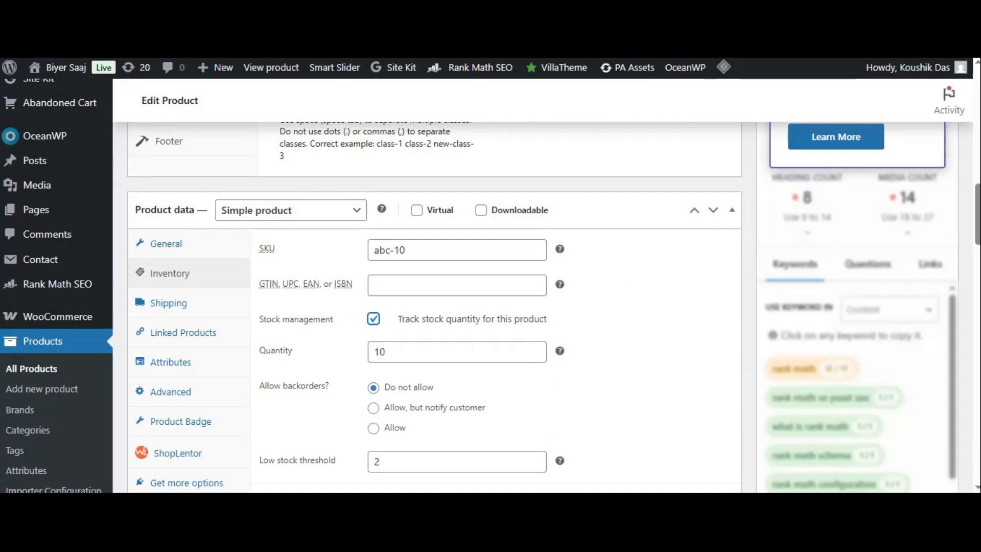
pyautogui.scroll(-3, 585, 240)
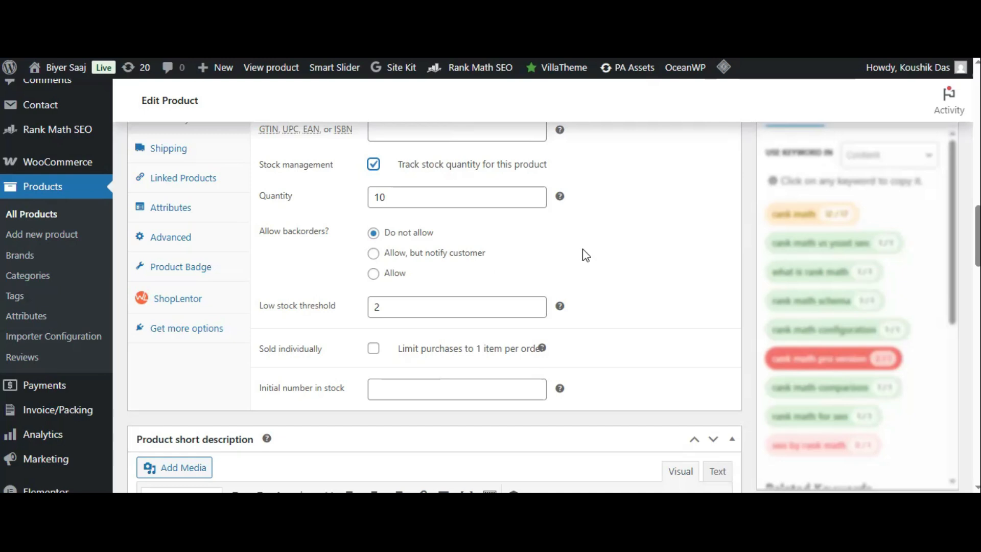
pyautogui.click(375, 275)
pyautogui.click(374, 233)
pyautogui.click(428, 311)
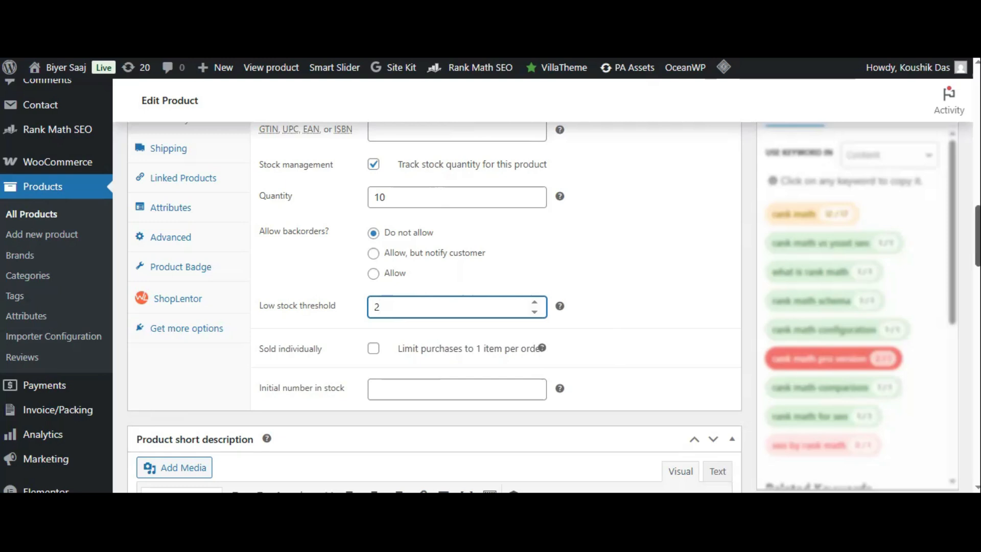
# - Limit purchases to 1 item per order in Inventory, and try the quantity selector on the live Bridal mukut page
pyautogui.scroll(-1, 300, 364)
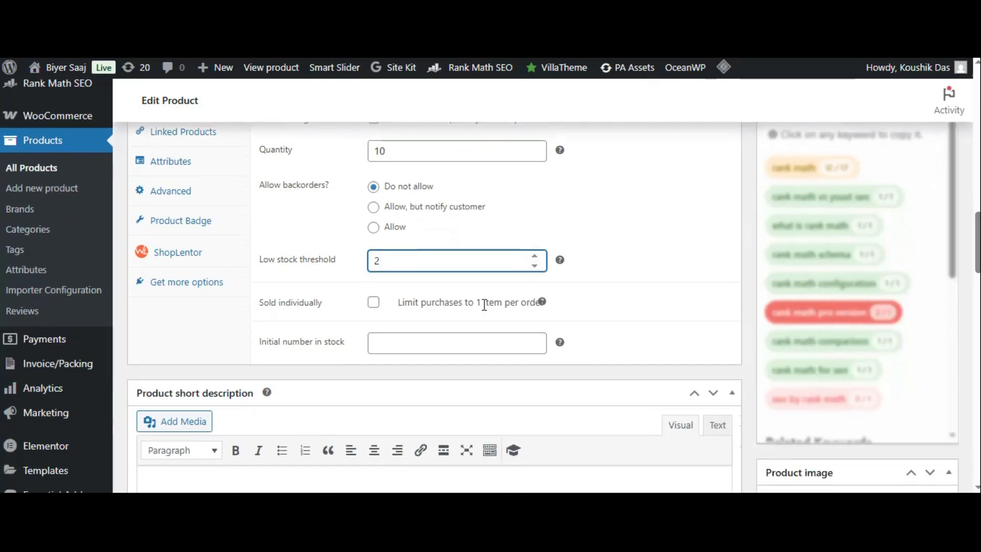
pyautogui.click(373, 305)
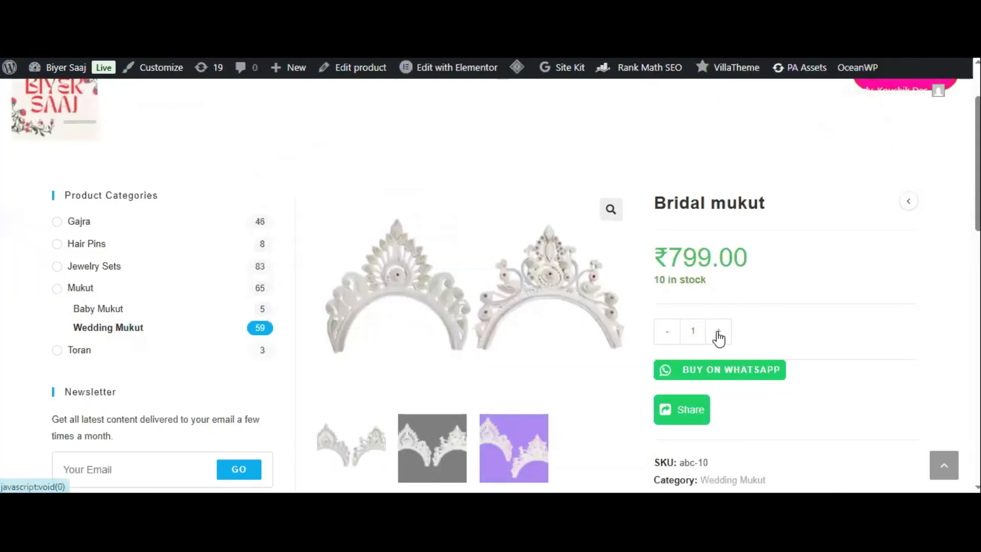
pyautogui.click(718, 332)
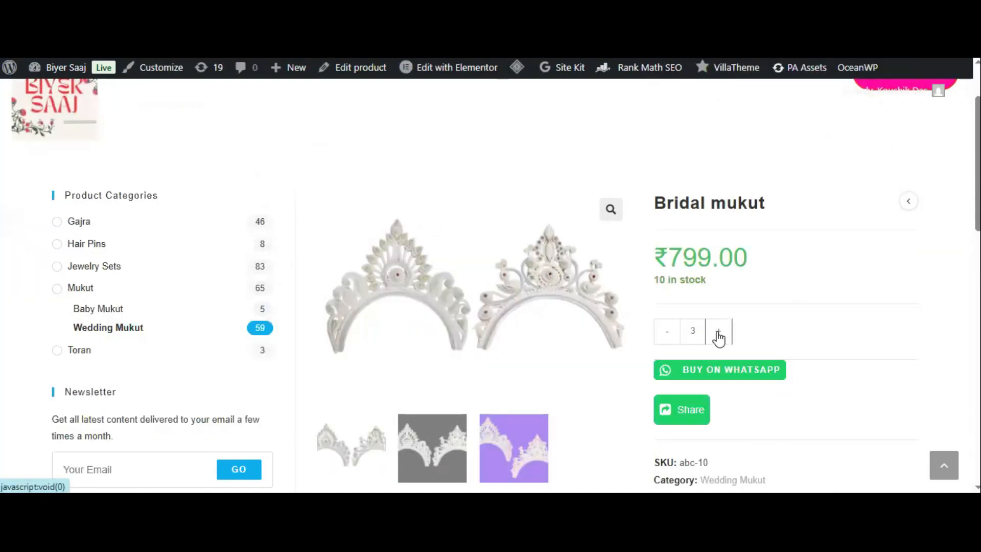
pyautogui.click(669, 339)
pyautogui.click(671, 341)
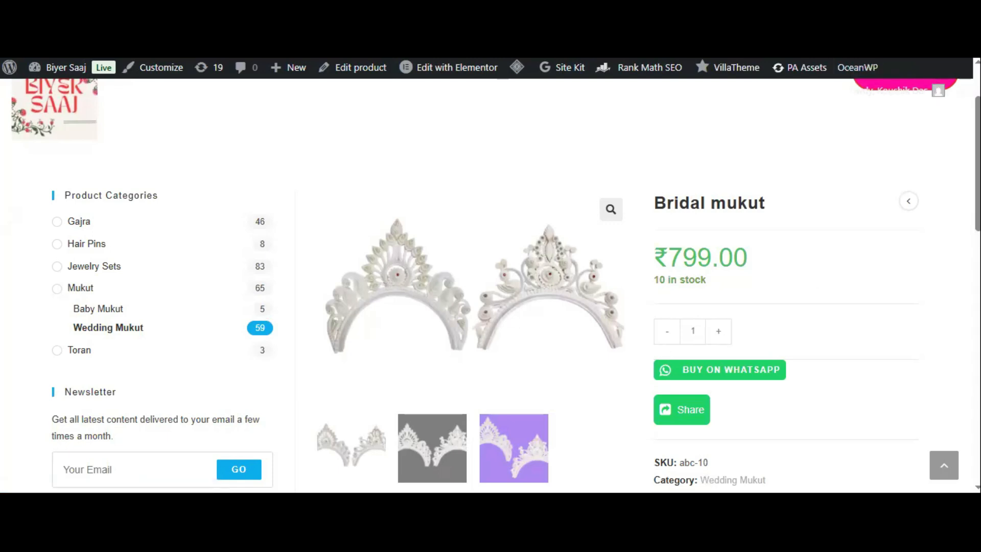
pyautogui.click(725, 49)
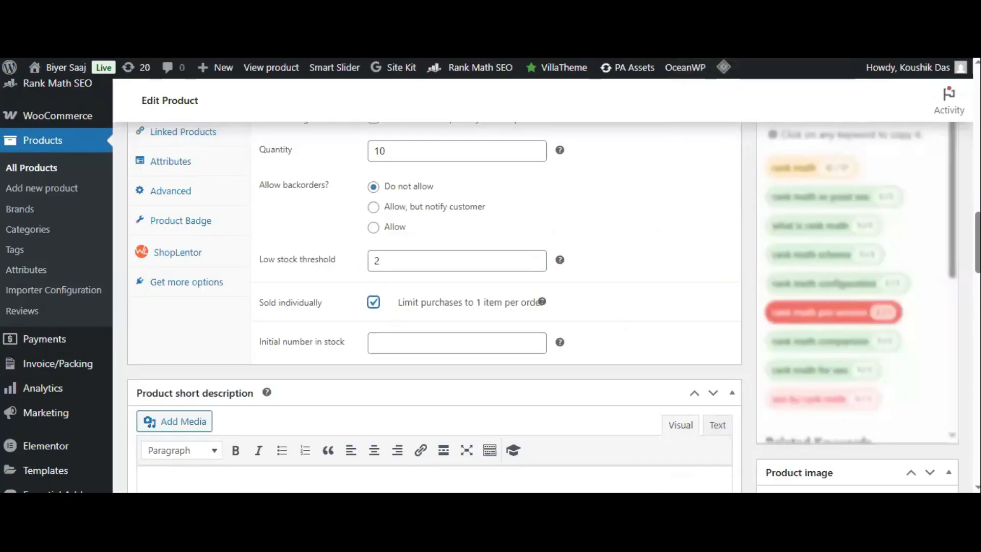
# - Update the Bridal mukut product to save the one-item purchase limit, and check its live page
pyautogui.scroll(6, 434, 306)
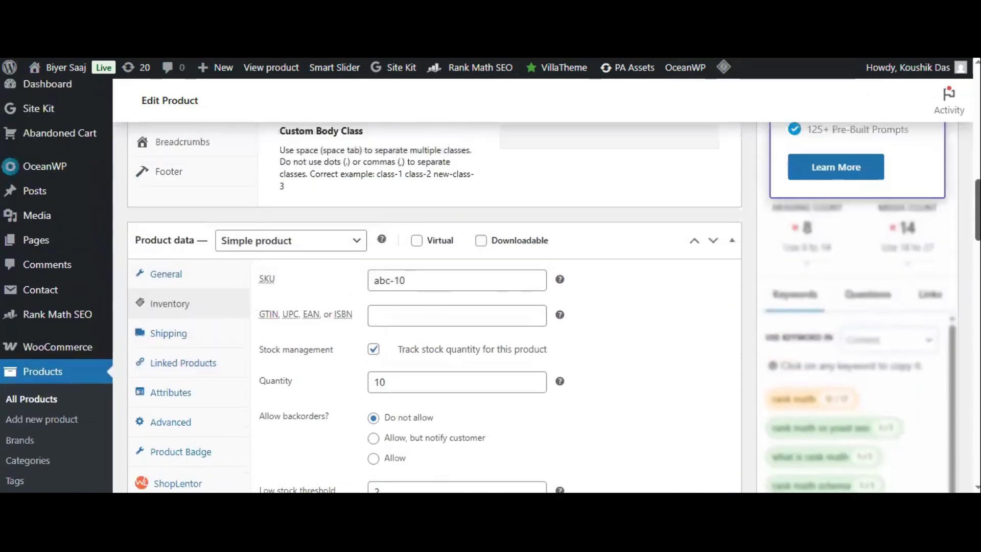
pyautogui.scroll(-20, 434, 307)
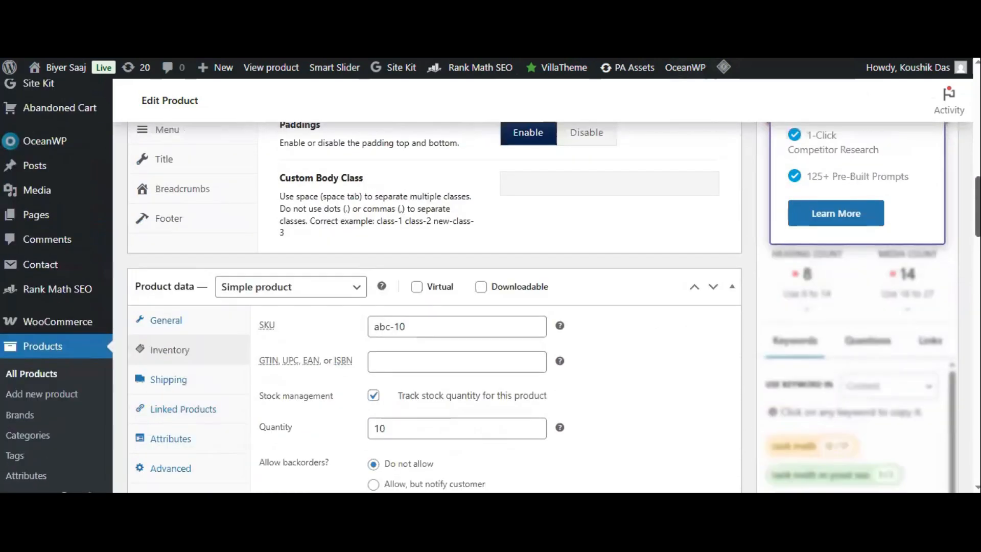
pyautogui.scroll(15, 434, 306)
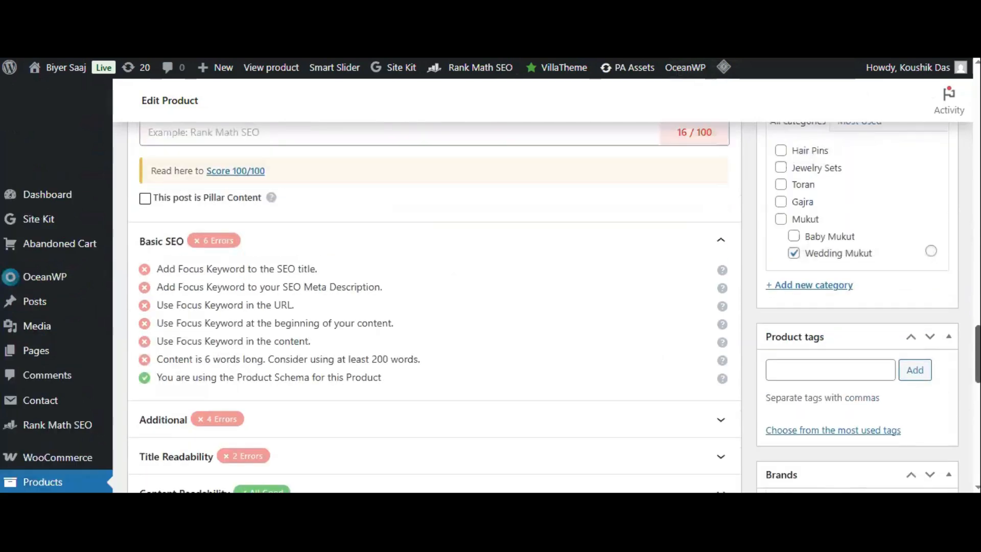
pyautogui.scroll(-5, 435, 306)
pyautogui.scroll(-2, 434, 306)
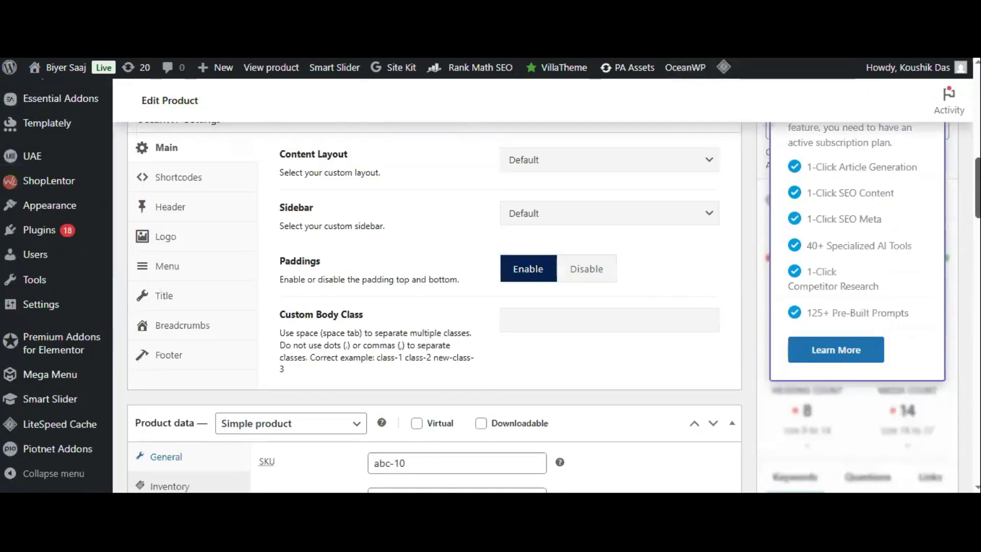
pyautogui.scroll(-5, 434, 307)
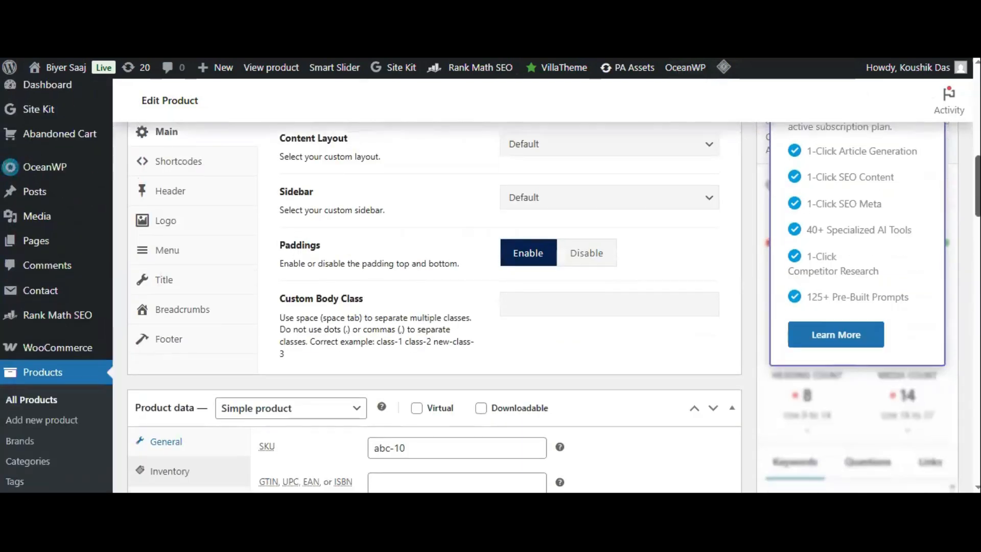
pyautogui.scroll(-20, 434, 307)
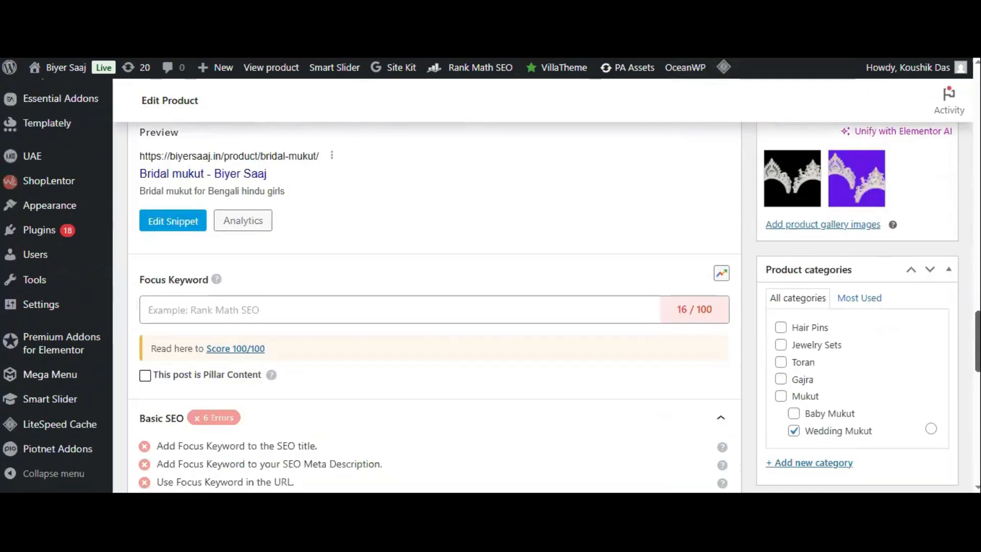
pyautogui.scroll(-10, 435, 306)
pyautogui.scroll(20, 434, 307)
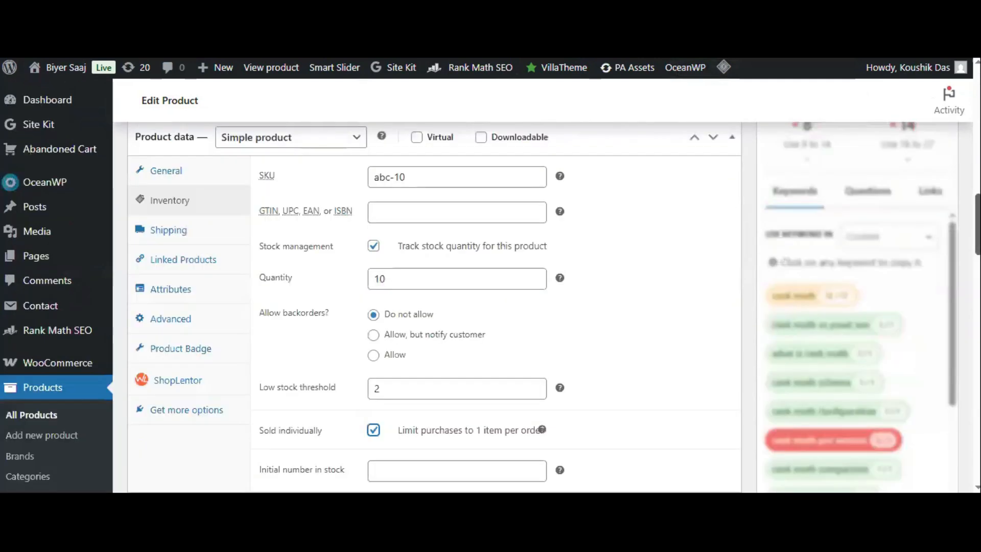
pyautogui.scroll(-3, 434, 306)
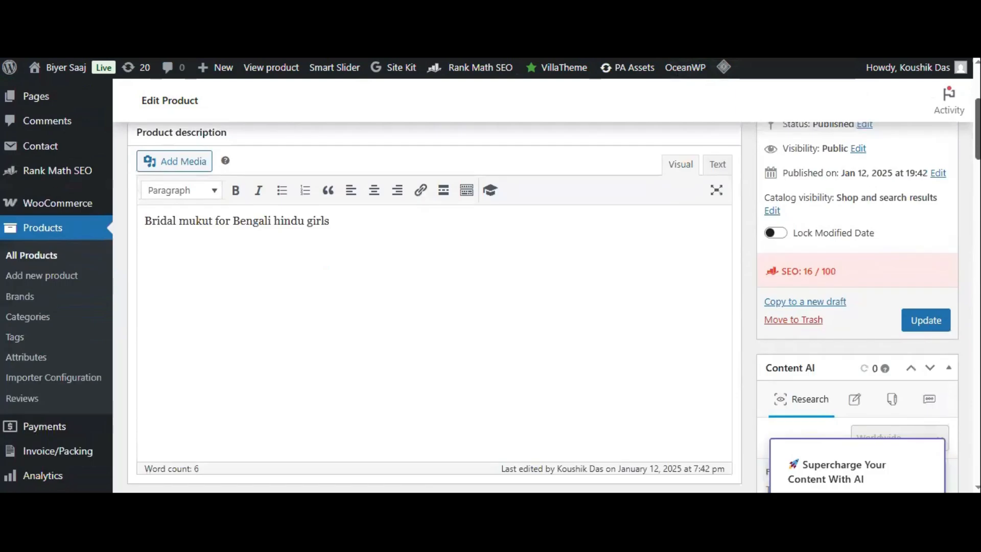
pyautogui.click(922, 327)
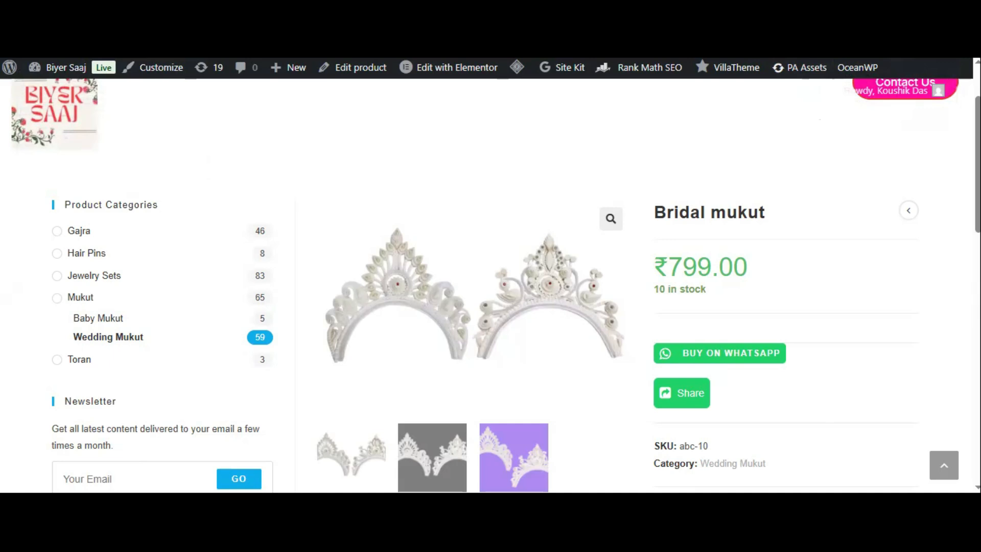
# - Return to the product editor, remove the limit of 1 item per order in Inventory, and look at the initial number in stock field
pyautogui.hotkey('ctrl', 'shift', 'Tab')
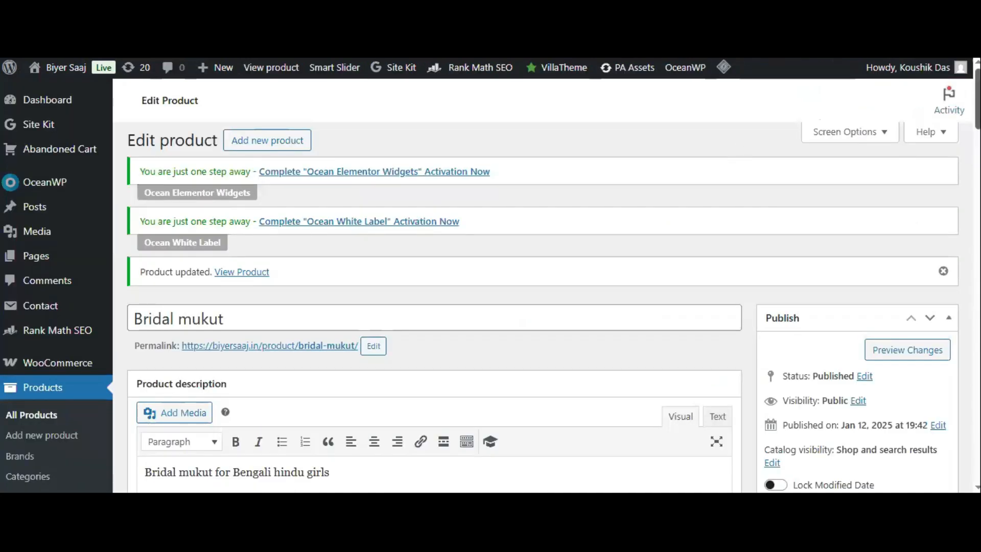
pyautogui.scroll(-15, 435, 307)
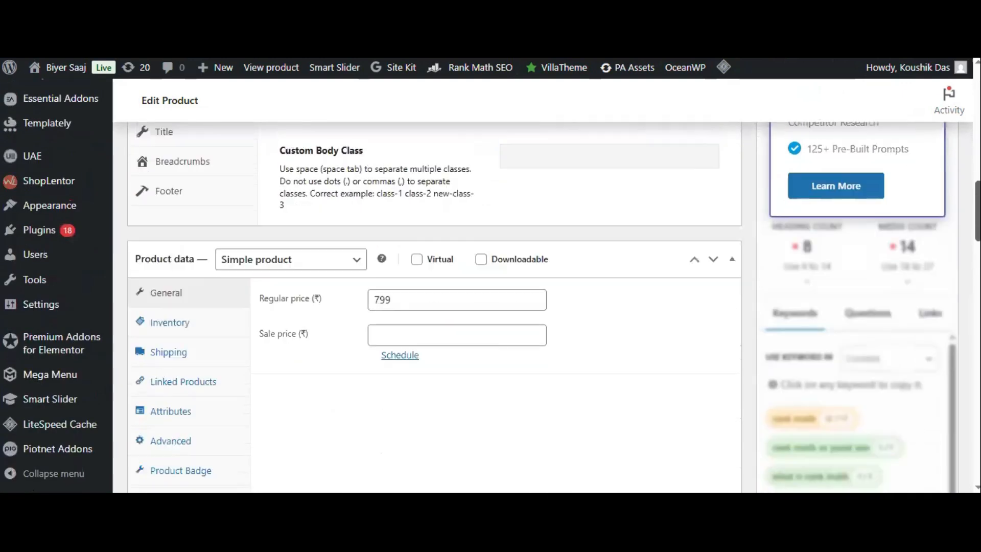
pyautogui.scroll(-1, 434, 306)
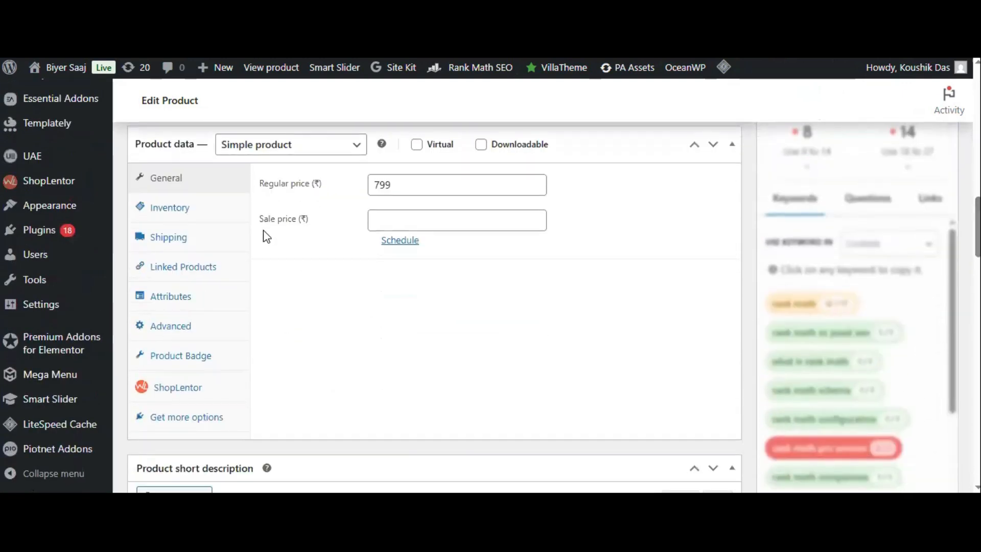
pyautogui.click(176, 213)
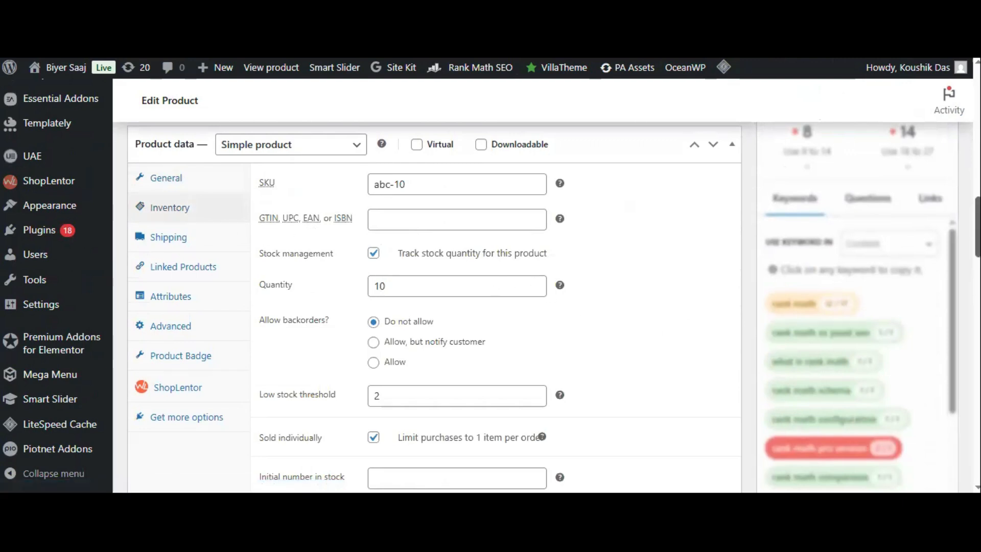
pyautogui.scroll(-4, 504, 230)
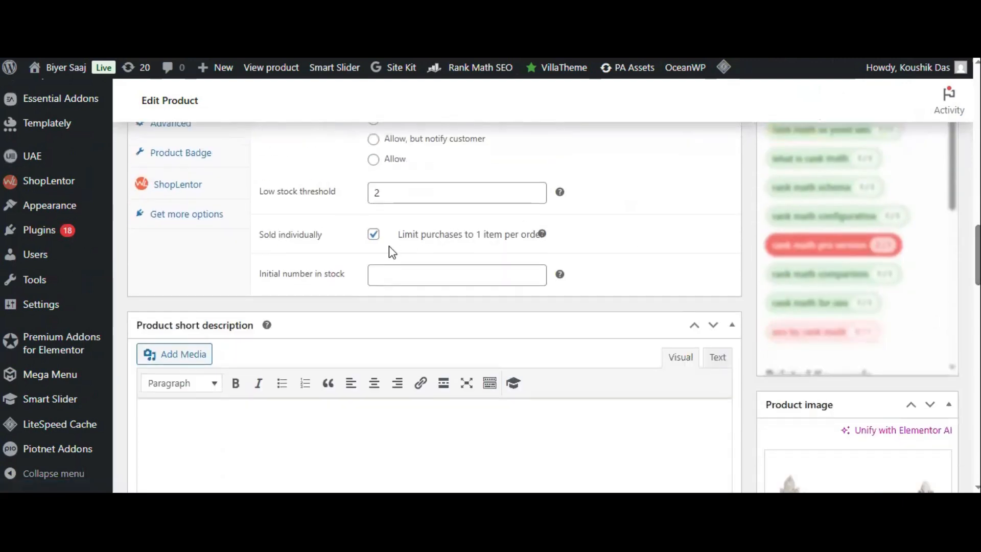
pyautogui.click(373, 235)
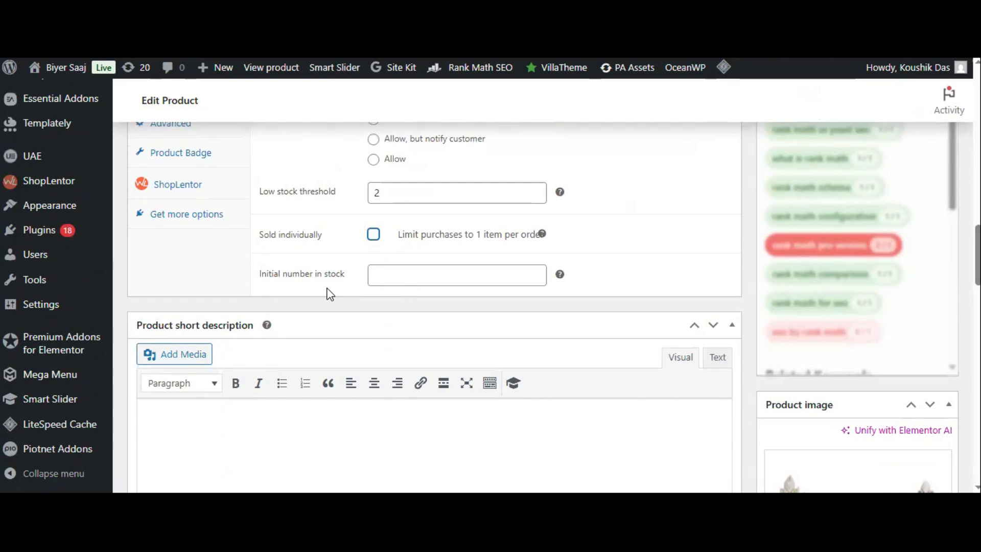
pyautogui.click(399, 279)
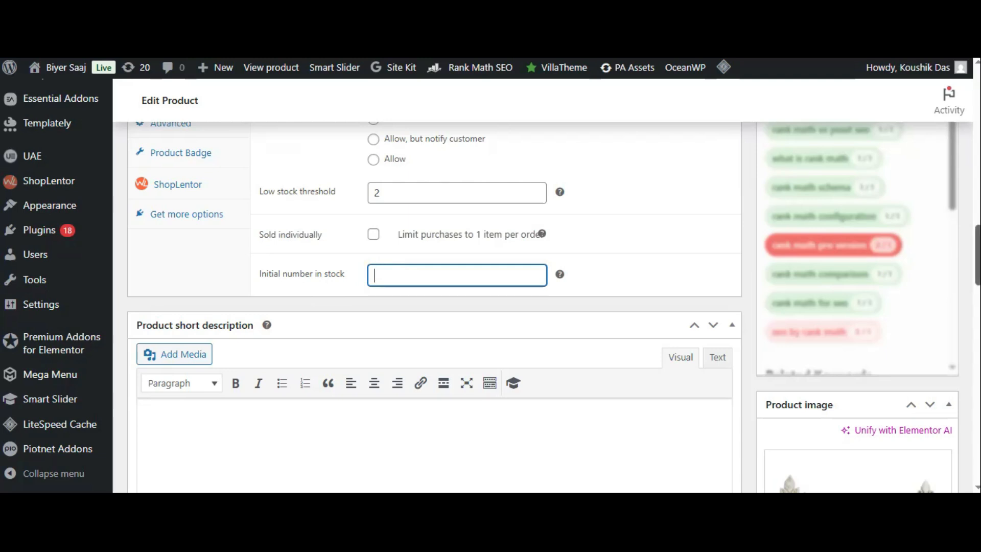
# - Set the Bridal mukut product's shipping weight to 0.2 kg
pyautogui.scroll(4, 490, 240)
pyautogui.click(160, 218)
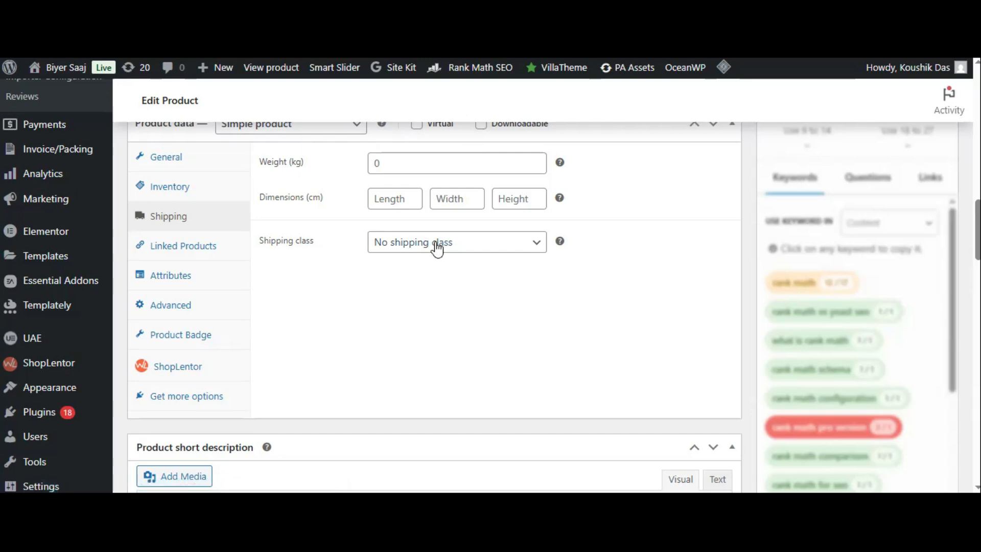
pyautogui.click(424, 163)
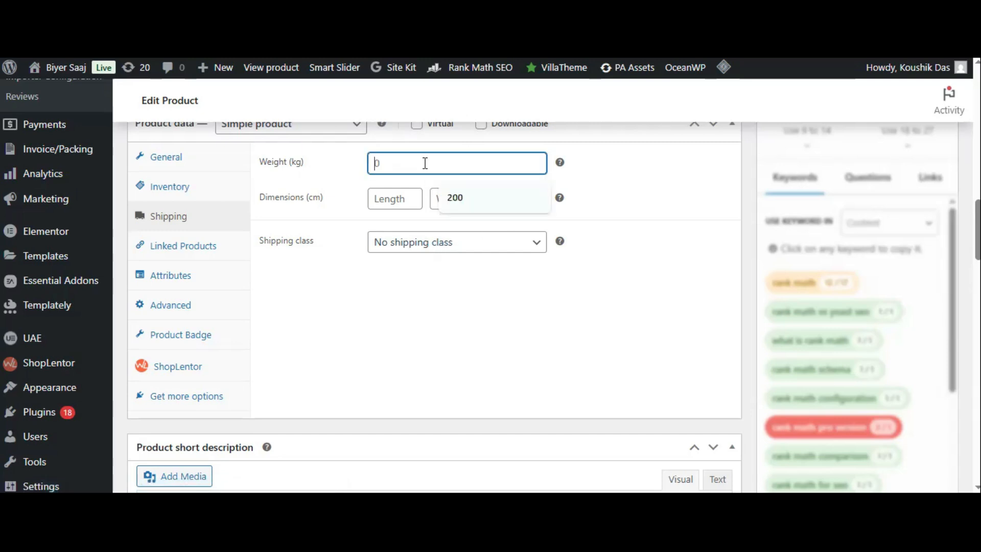
pyautogui.click(449, 197)
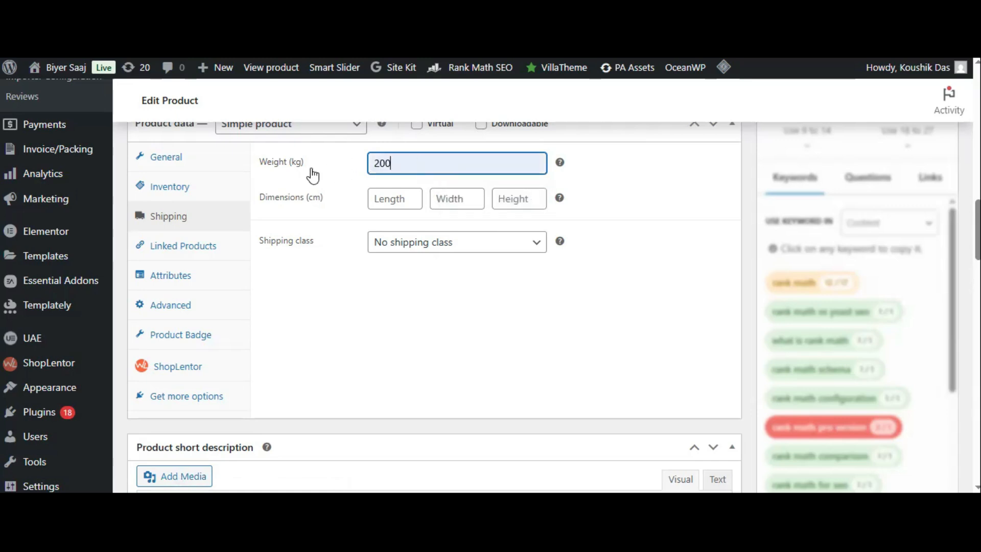
pyautogui.moveTo(401, 166); pyautogui.dragTo(352, 173)
pyautogui.write('0.2')
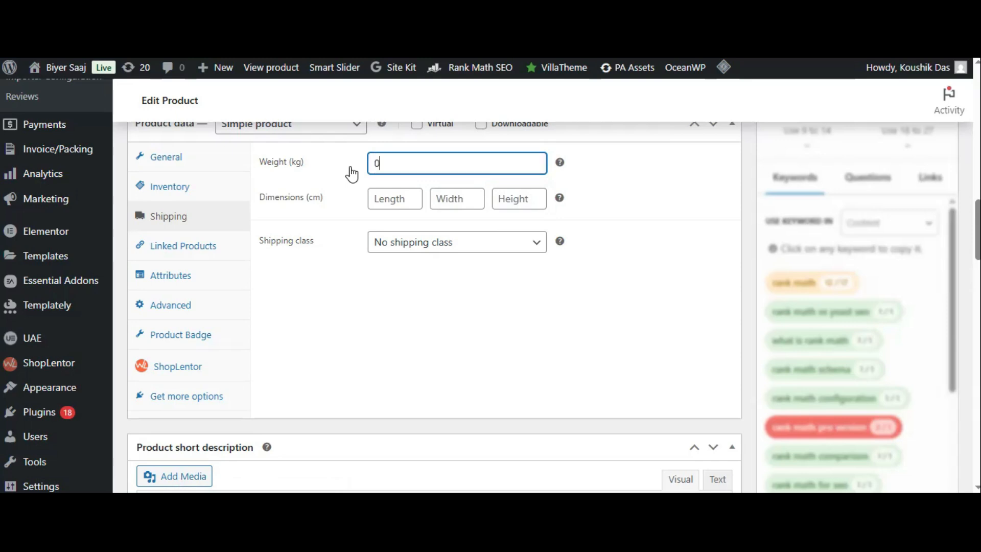
pyautogui.click(630, 194)
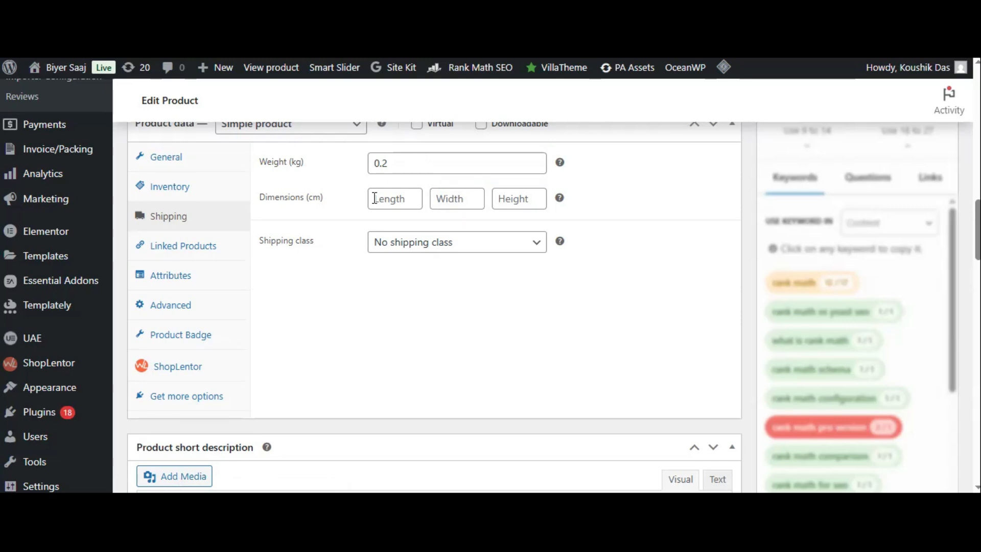
# - Set the shipping dimensions to 15 × 10 × 2 cm, and look at the dimensions help and shipping class choices
pyautogui.click(396, 199)
pyautogui.click(391, 233)
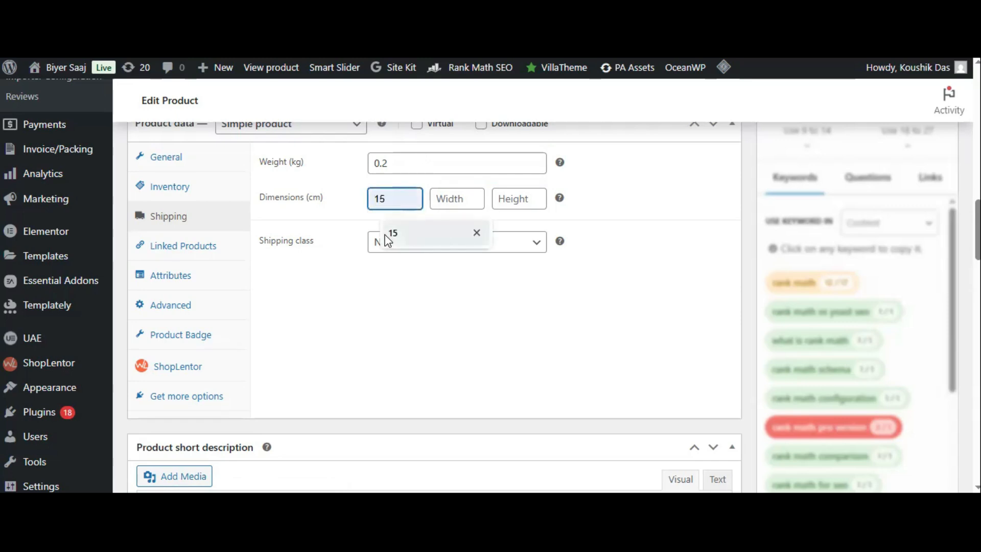
pyautogui.click(451, 199)
pyautogui.click(467, 229)
pyautogui.click(528, 203)
pyautogui.press('Down')
pyautogui.press('Return')
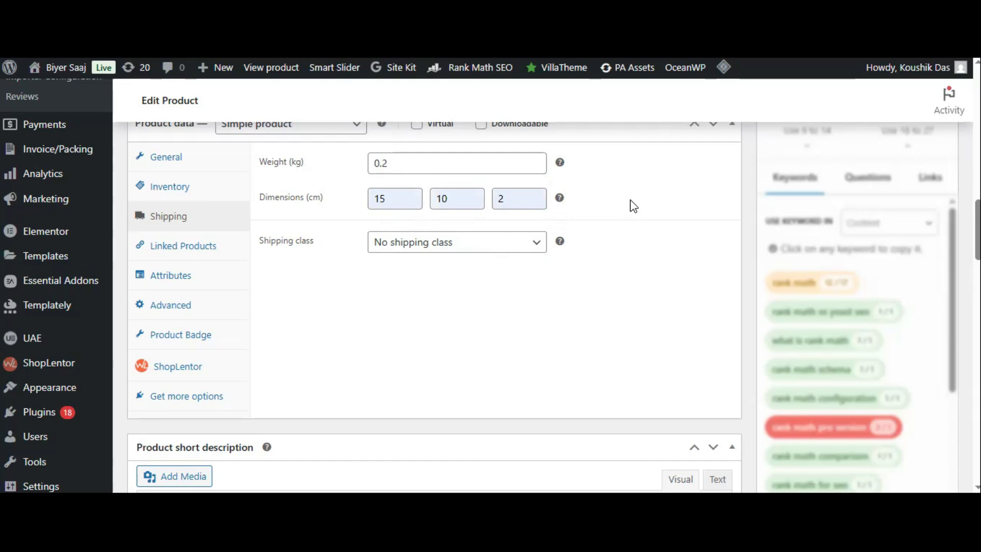
pyautogui.moveTo(560, 200)
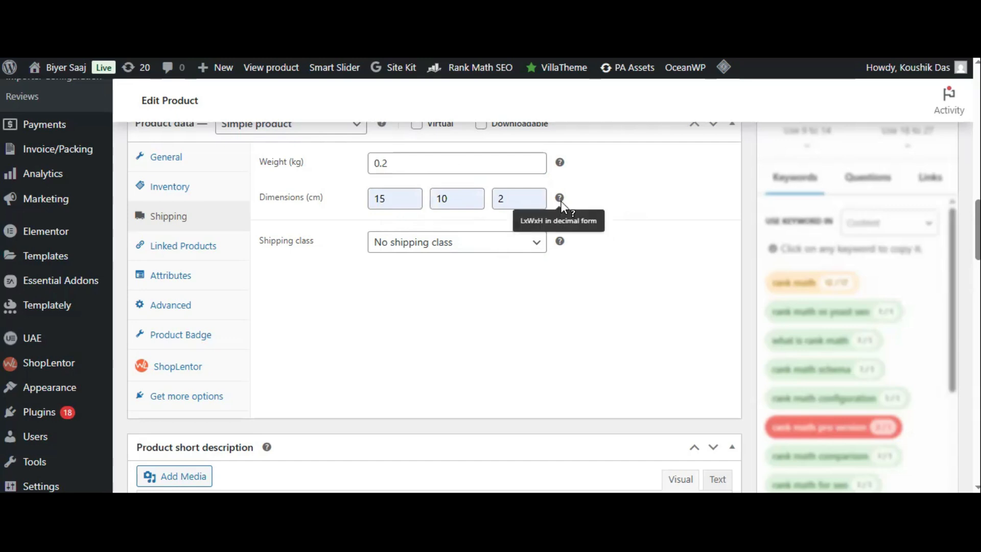
pyautogui.click(430, 245)
pyautogui.click(610, 260)
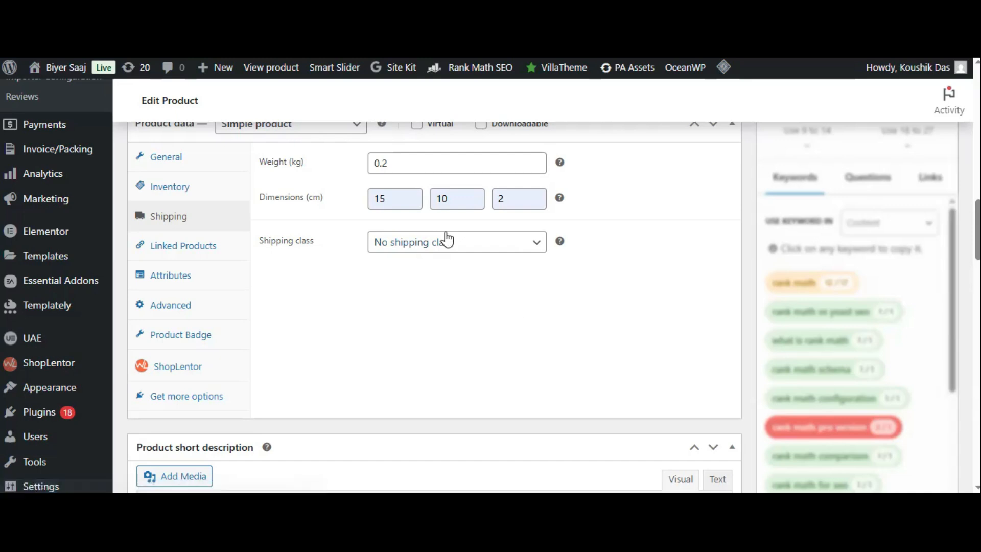
# - Open the Linked Products data and examine the Related products section on the live Bridal mukut page
pyautogui.click(181, 247)
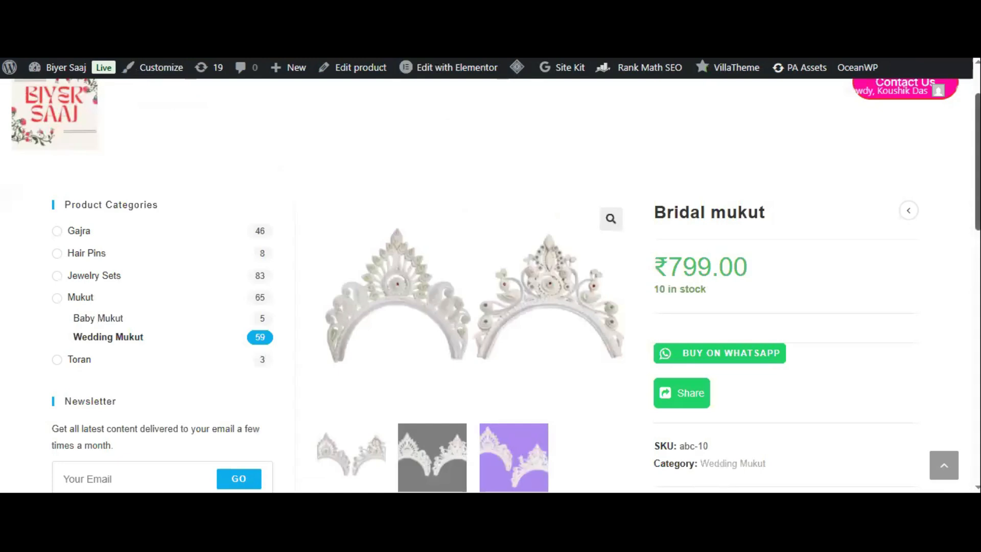
pyautogui.scroll(-4, 490, 286)
pyautogui.scroll(-5, 491, 286)
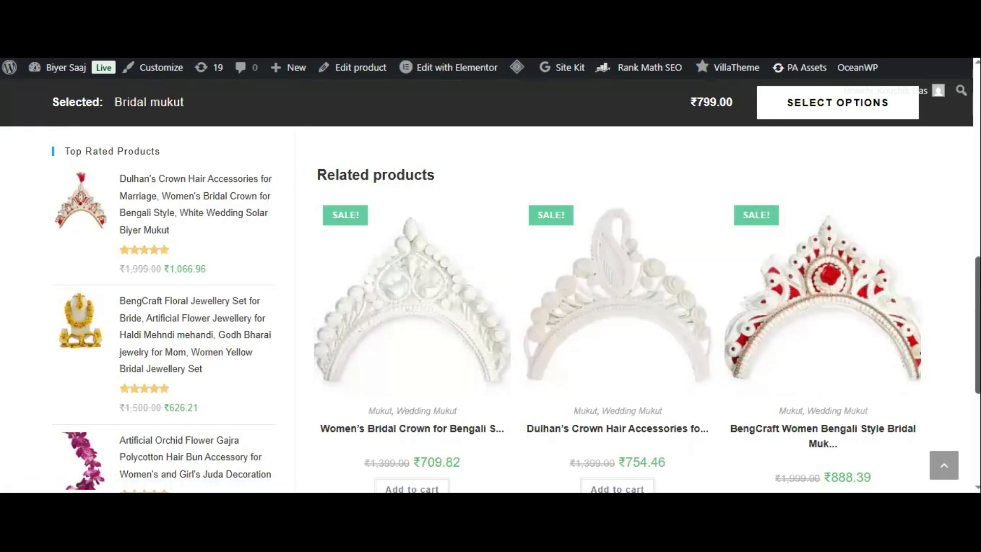
pyautogui.scroll(-3, 497, 345)
pyautogui.scroll(-2, 491, 307)
pyautogui.scroll(5, 490, 307)
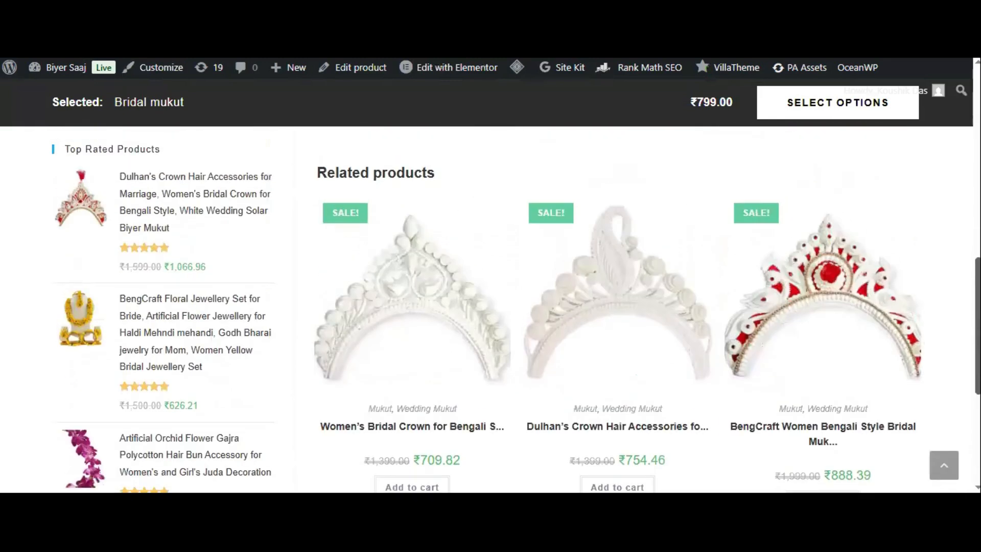
pyautogui.scroll(-2, 490, 307)
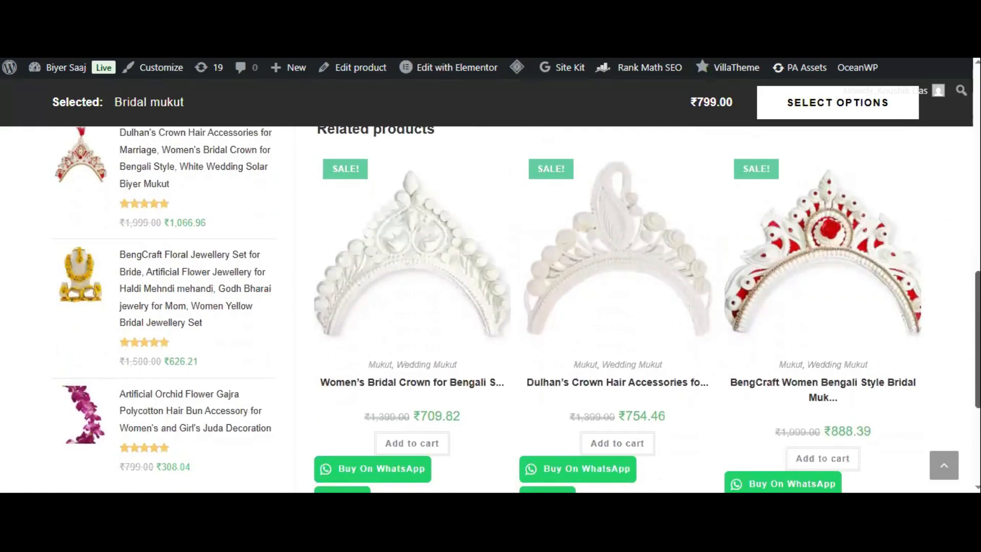
pyautogui.scroll(-1, 517, 310)
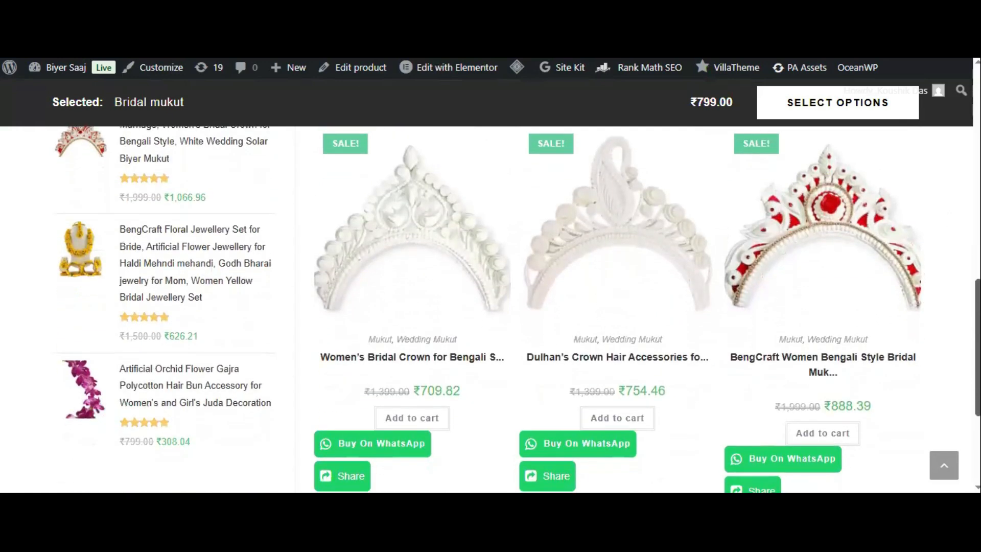
pyautogui.scroll(2, 690, 245)
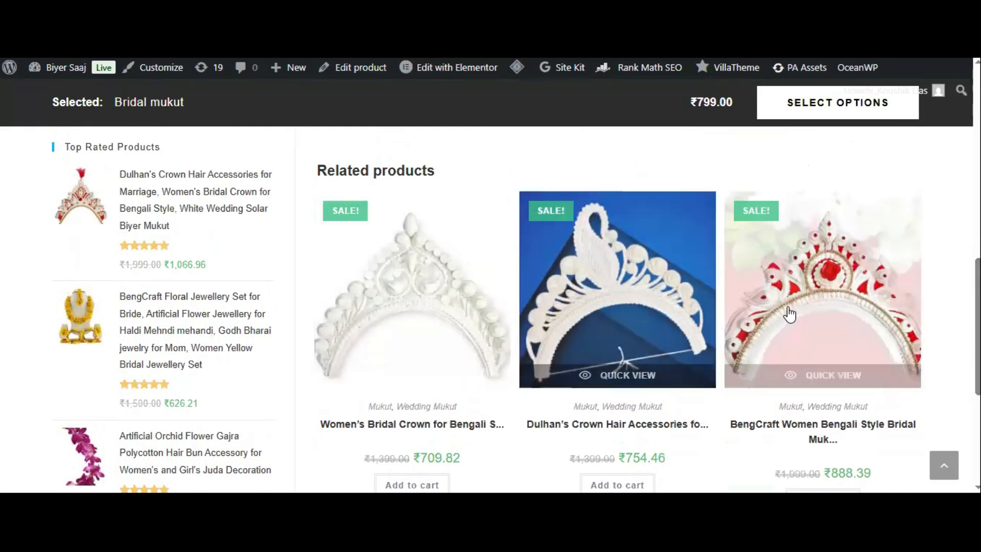
pyautogui.scroll(1, 822, 269)
pyautogui.scroll(-1, 822, 269)
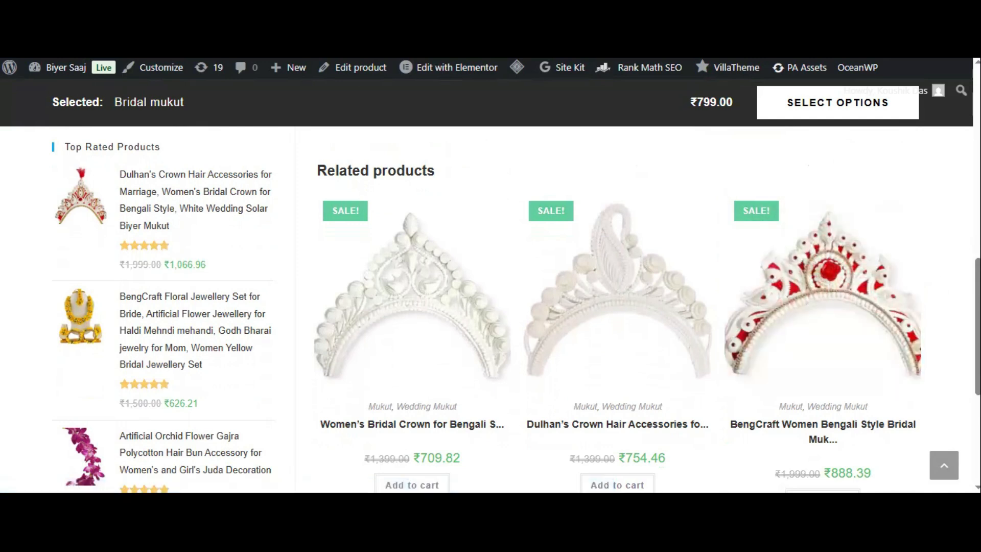
# - View the related BengCraft Women Bengali Style Bridal Mukut product's page, and return to the live Bridal mukut page
pyautogui.scroll(2, 516, 309)
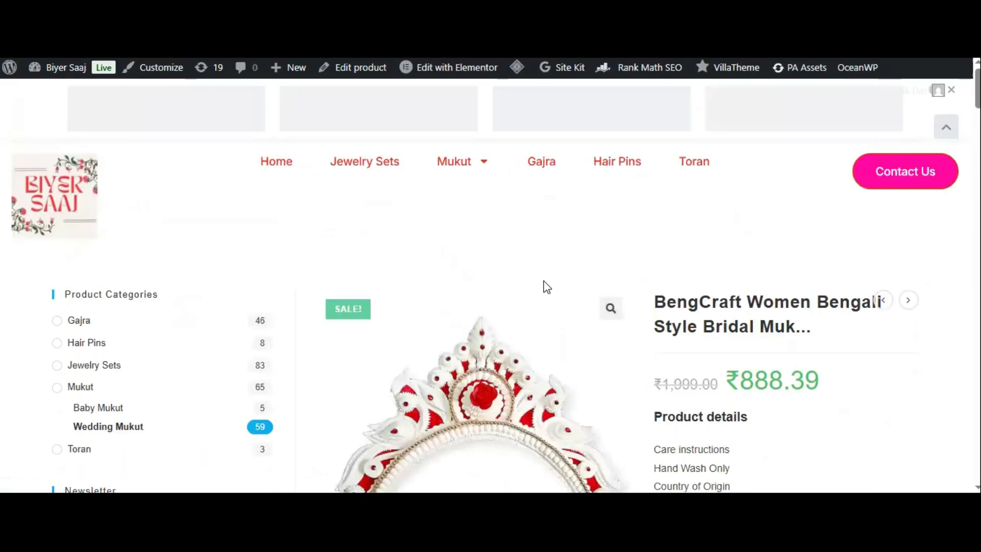
pyautogui.scroll(-3, 491, 287)
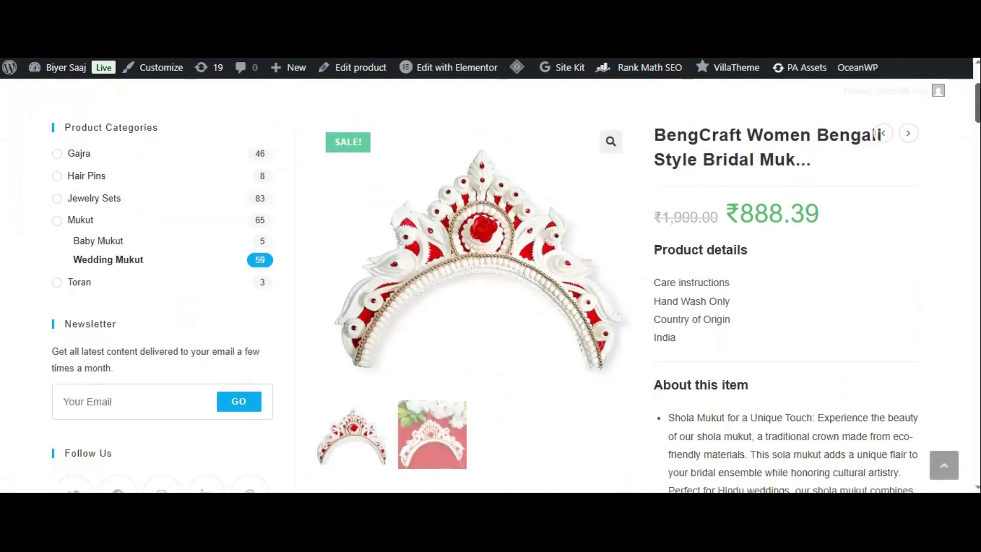
pyautogui.scroll(3, 490, 287)
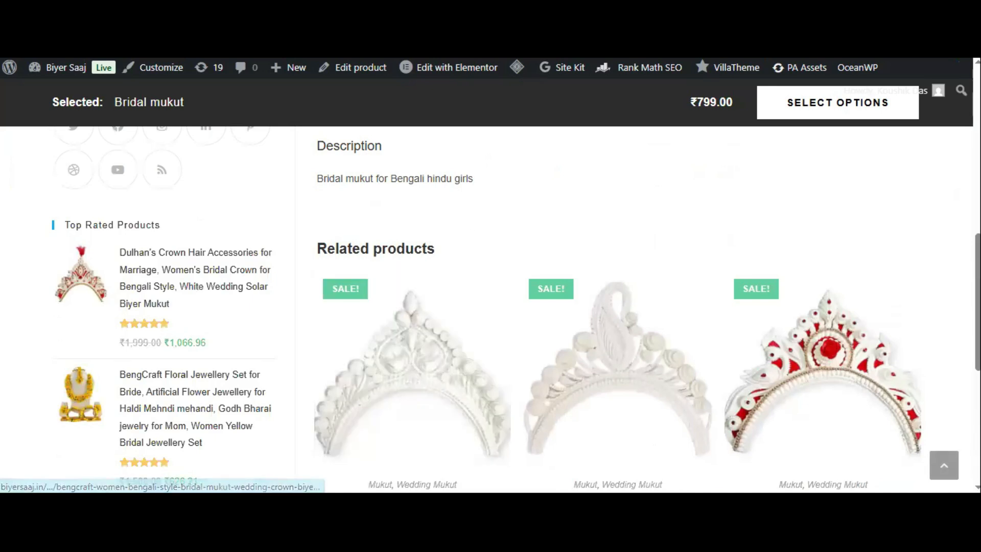
pyautogui.scroll(6, 604, 292)
pyautogui.scroll(3, 511, 287)
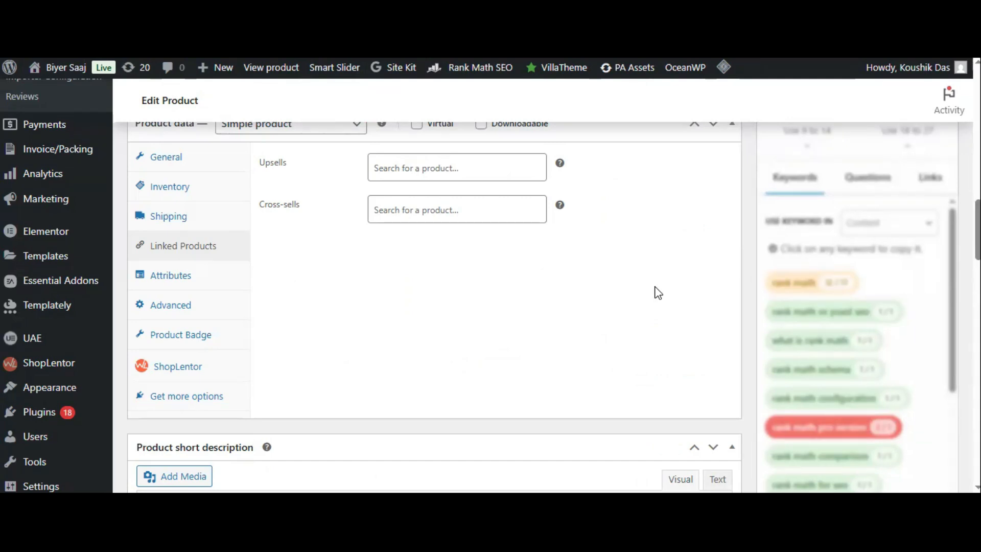
# - Search for gajra products in the Upsells field of Linked Products, and leave the field without choosing any
pyautogui.click(411, 166)
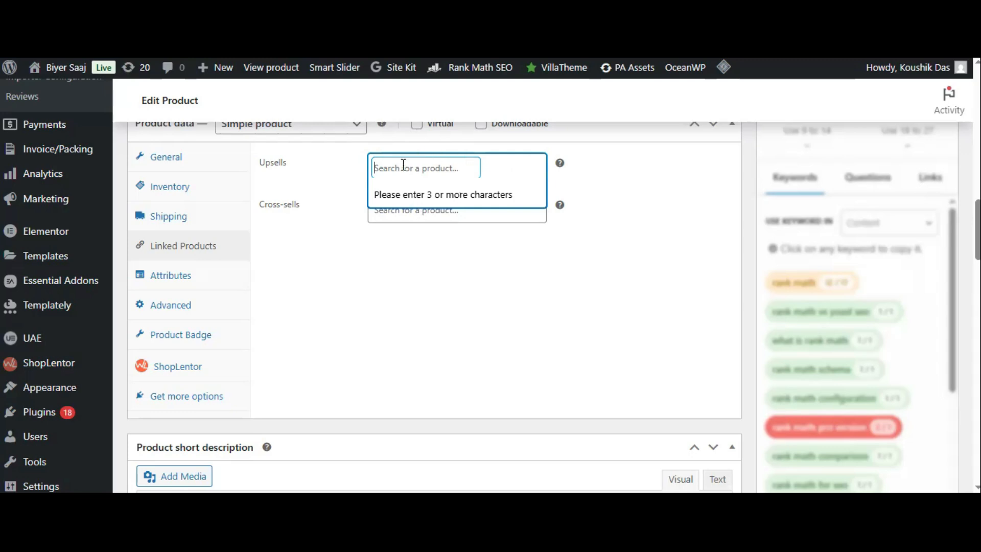
pyautogui.write('gaj')
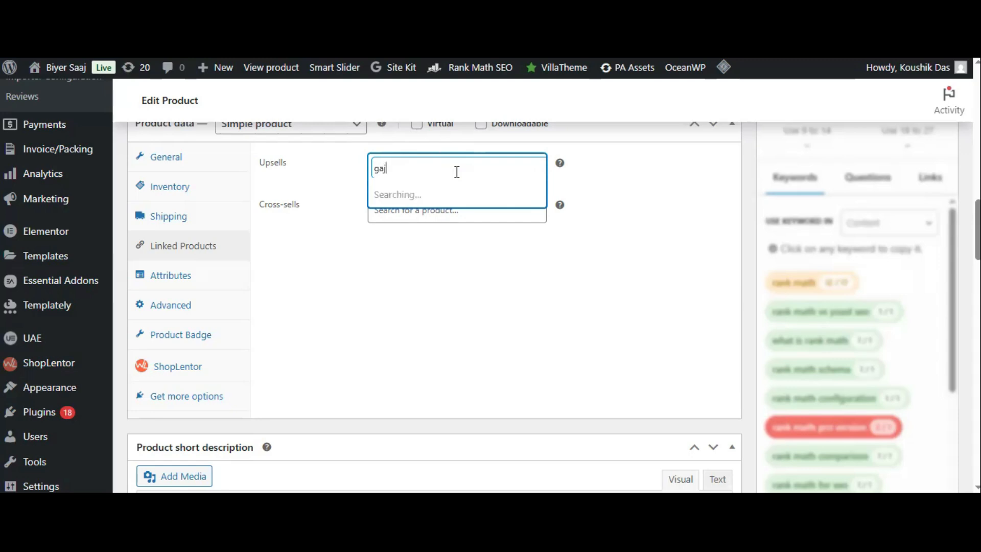
pyautogui.write('ra')
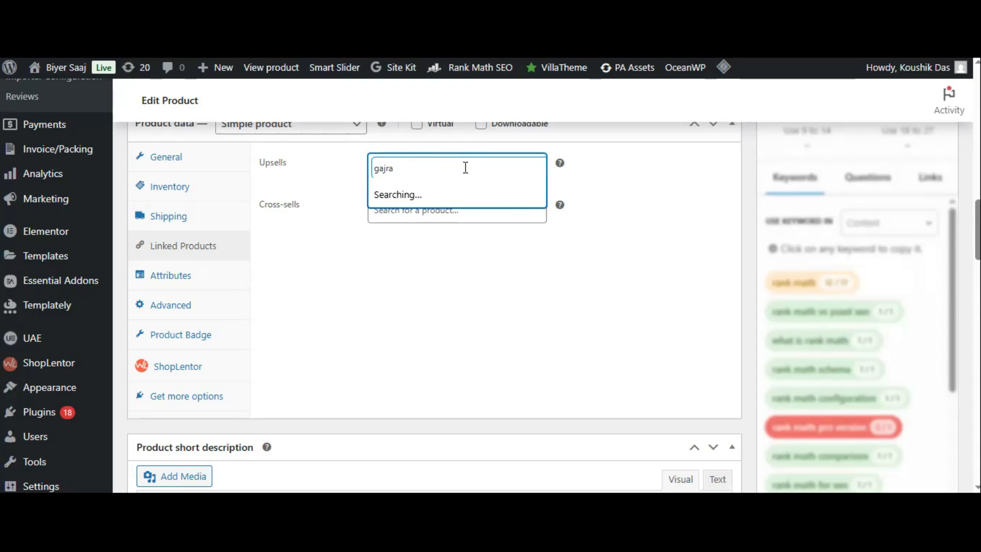
pyautogui.click(683, 269)
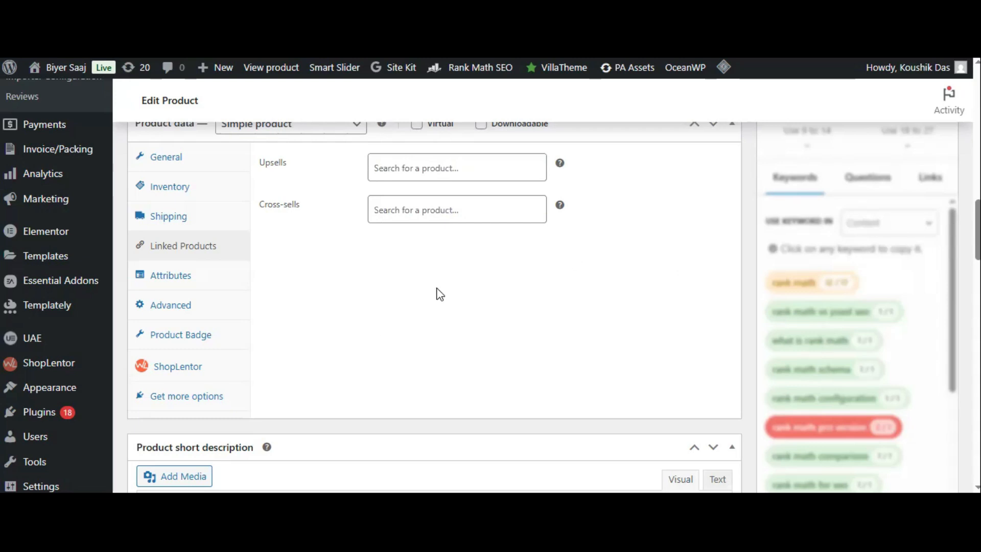
# - Review the Attributes product data, including the existing attribute choices and the description of what attributes are for
pyautogui.click(167, 278)
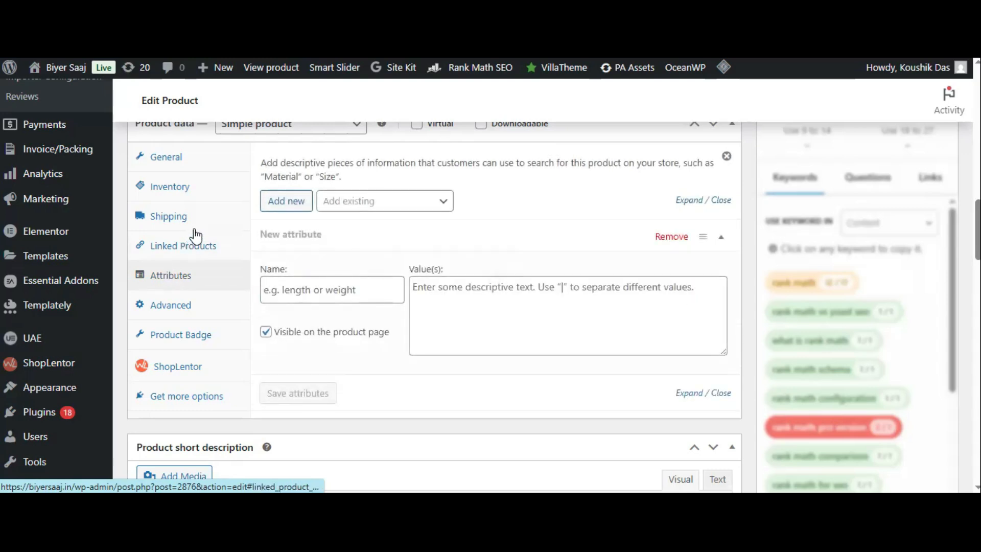
pyautogui.click(368, 206)
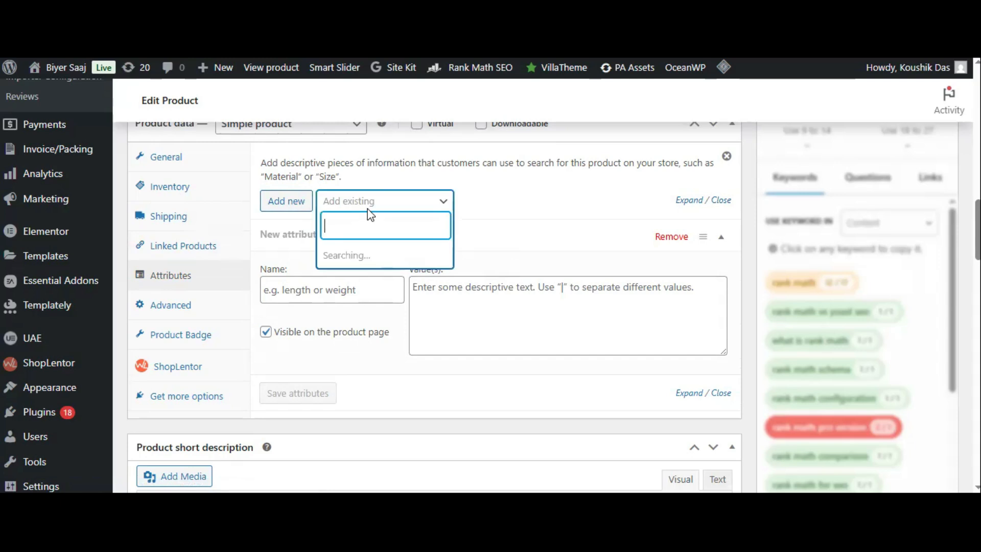
pyautogui.click(524, 208)
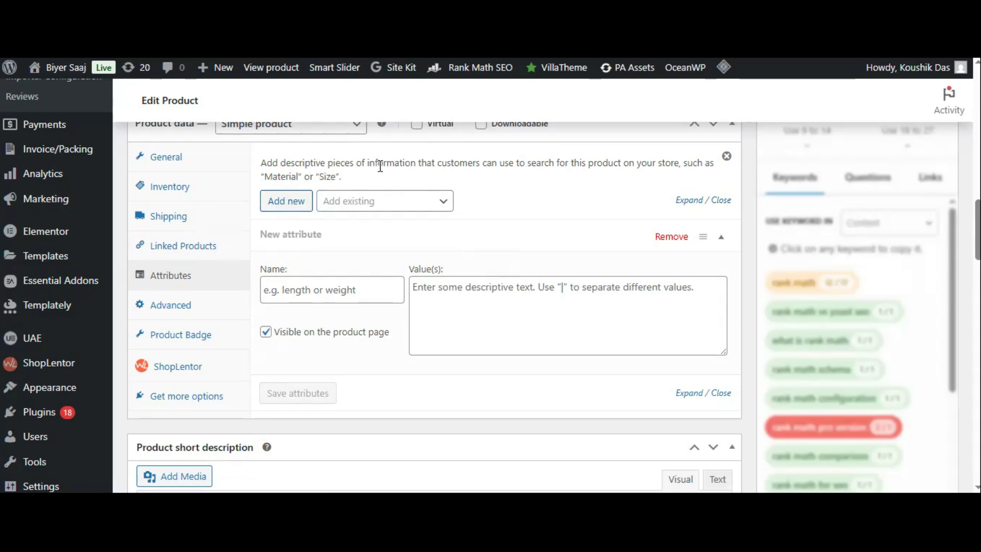
pyautogui.moveTo(558, 163); pyautogui.dragTo(623, 165)
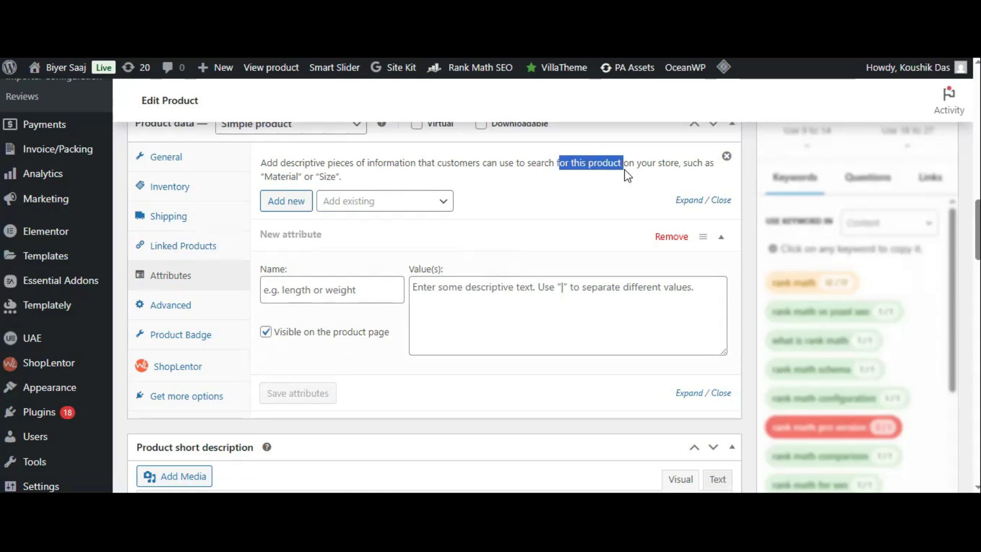
# - Open the Advanced product data and review the purchase note, menu order and enable reviews settings
pyautogui.click(588, 191)
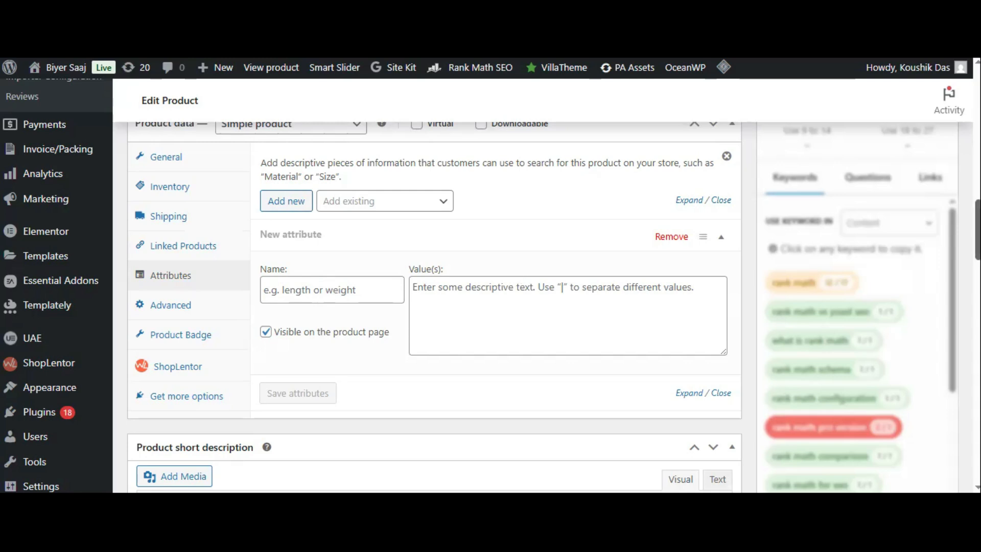
pyautogui.scroll(-1, 478, 286)
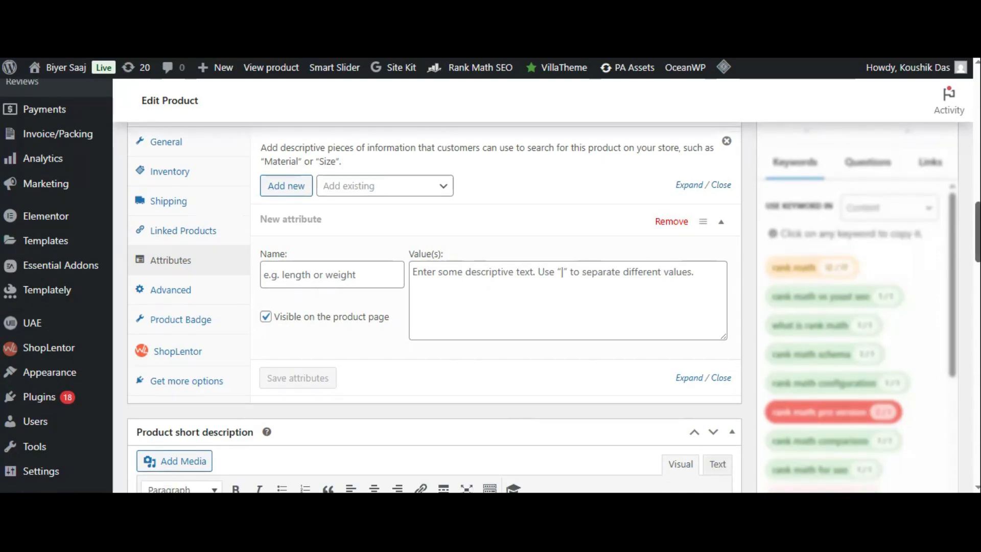
pyautogui.click(174, 297)
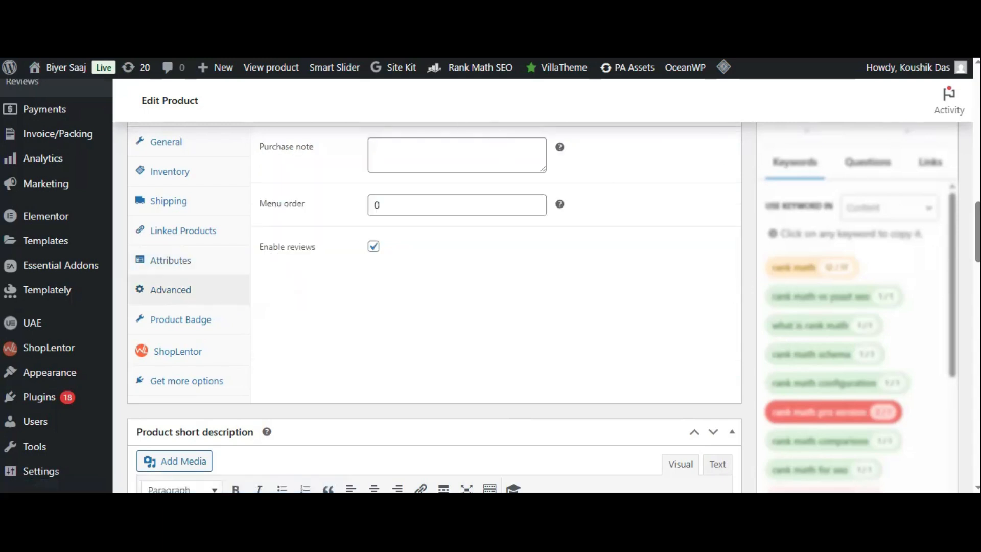
pyautogui.scroll(1, 435, 286)
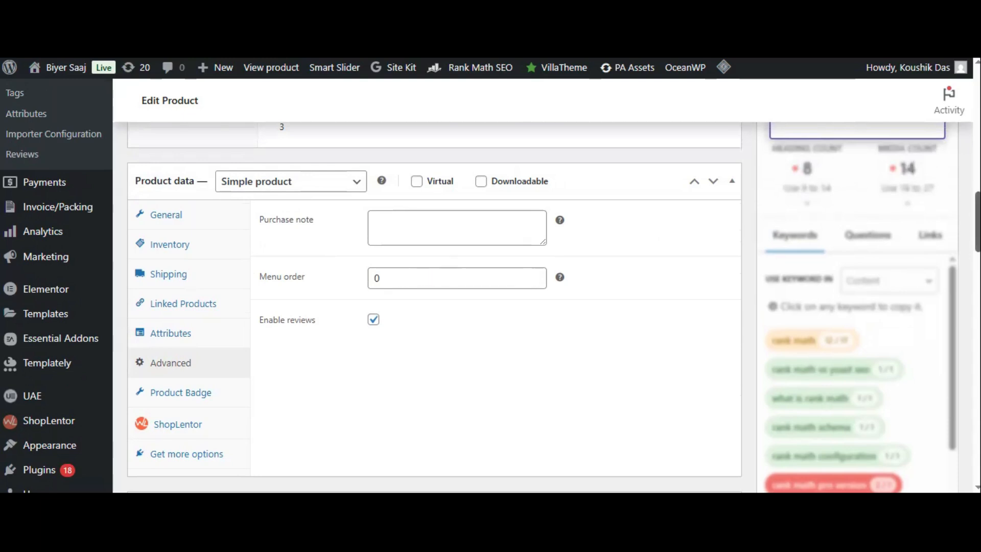
pyautogui.scroll(-1, 491, 288)
pyautogui.scroll(-3, 477, 288)
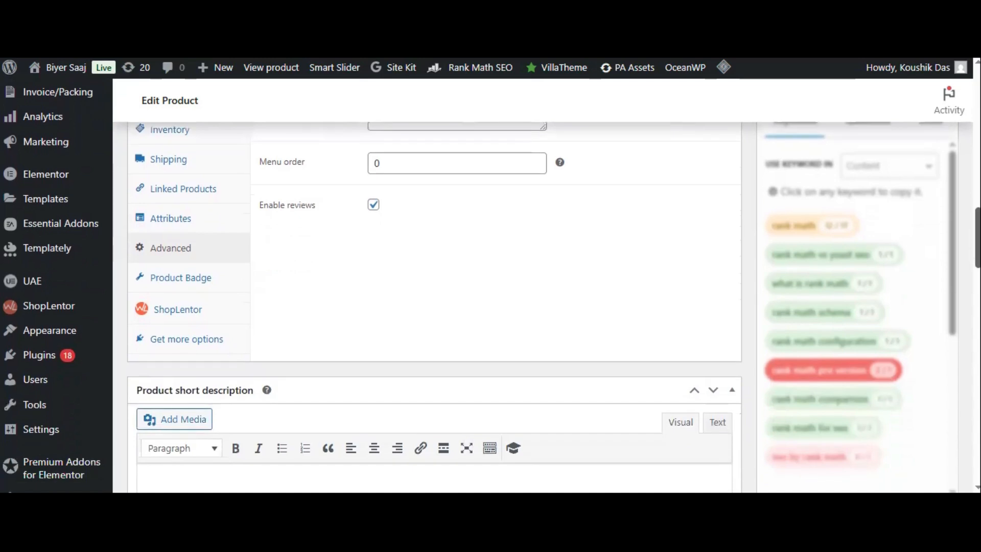
# - Open the Product Badge data and examine the Custom Product Badge field without entering any text
pyautogui.click(176, 284)
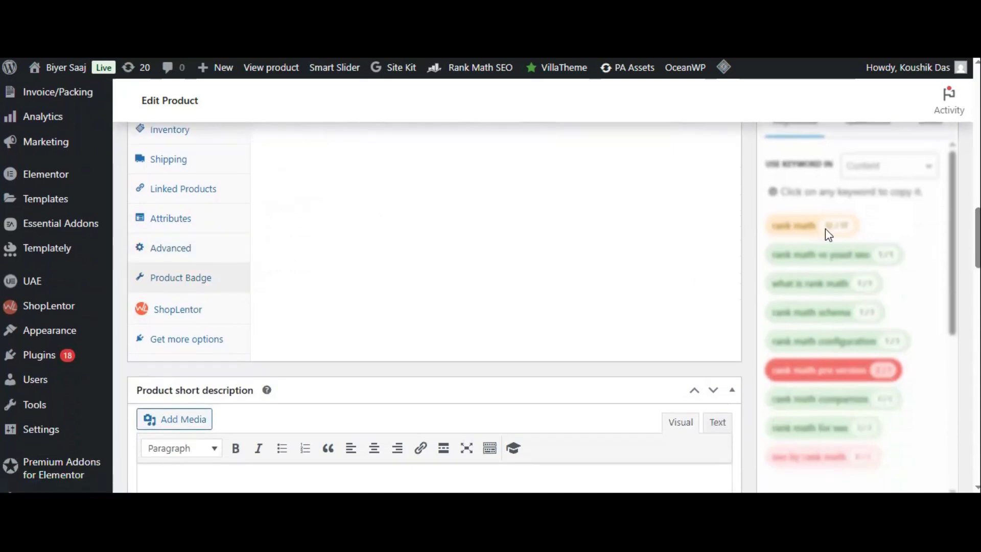
pyautogui.scroll(3, 490, 287)
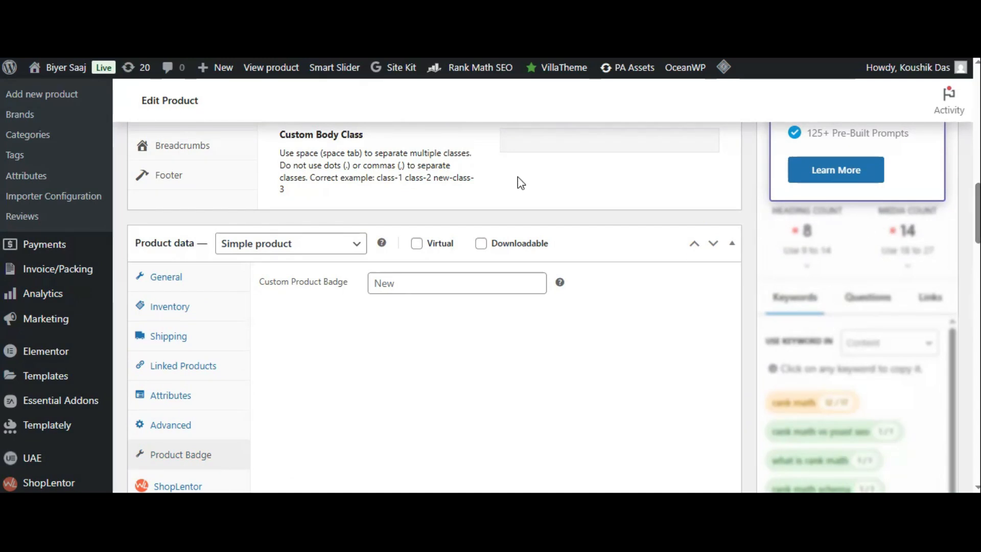
pyautogui.click(464, 282)
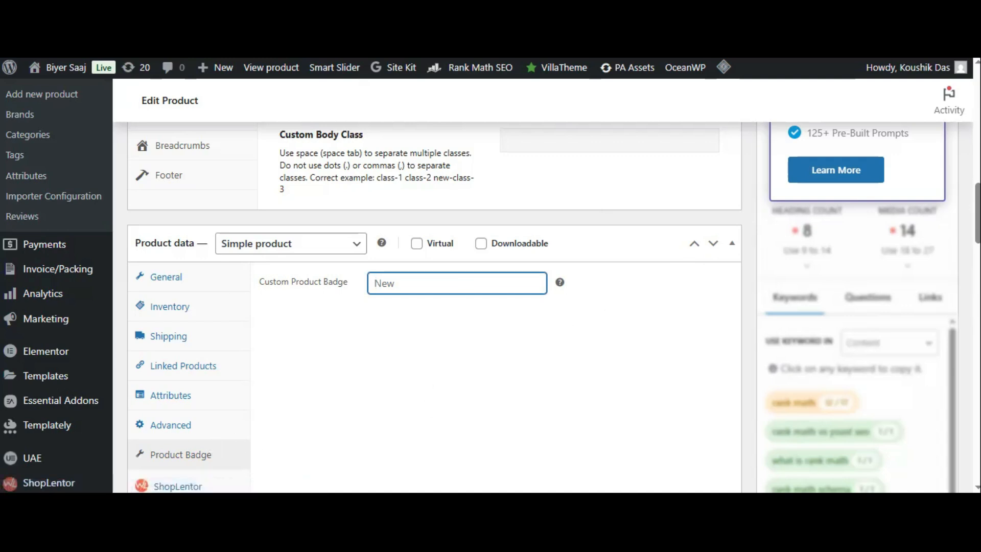
# - Examine the rest of the product editor, including short description, reviews, Rank Math SEO, product images, categories, tags, brands and LiteSpeed options
pyautogui.scroll(-4, 434, 307)
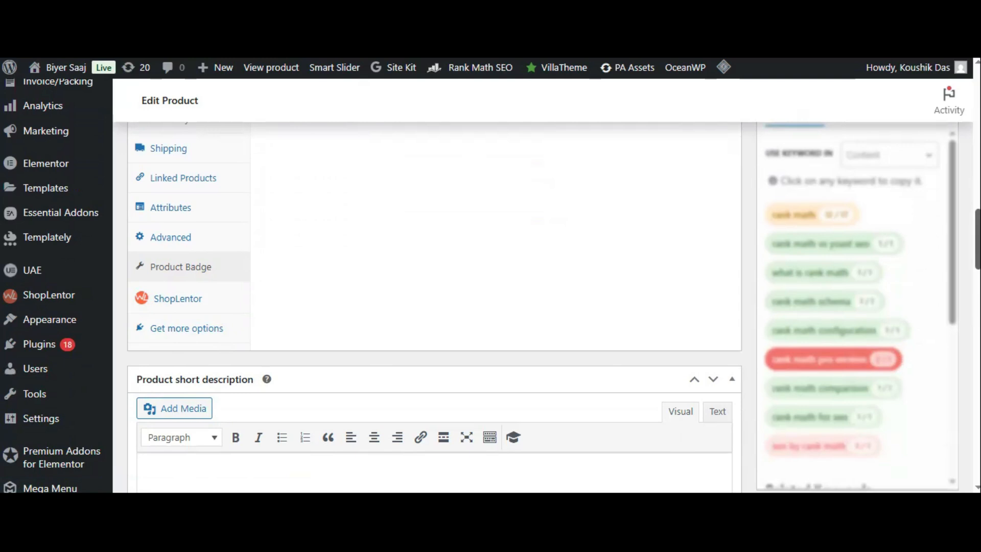
pyautogui.scroll(-3, 491, 286)
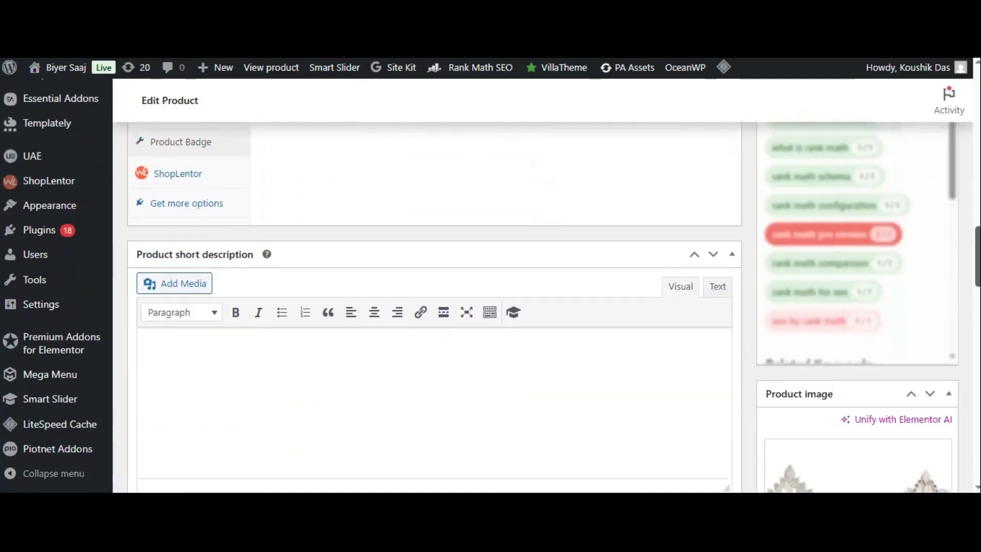
pyautogui.scroll(-5, 491, 287)
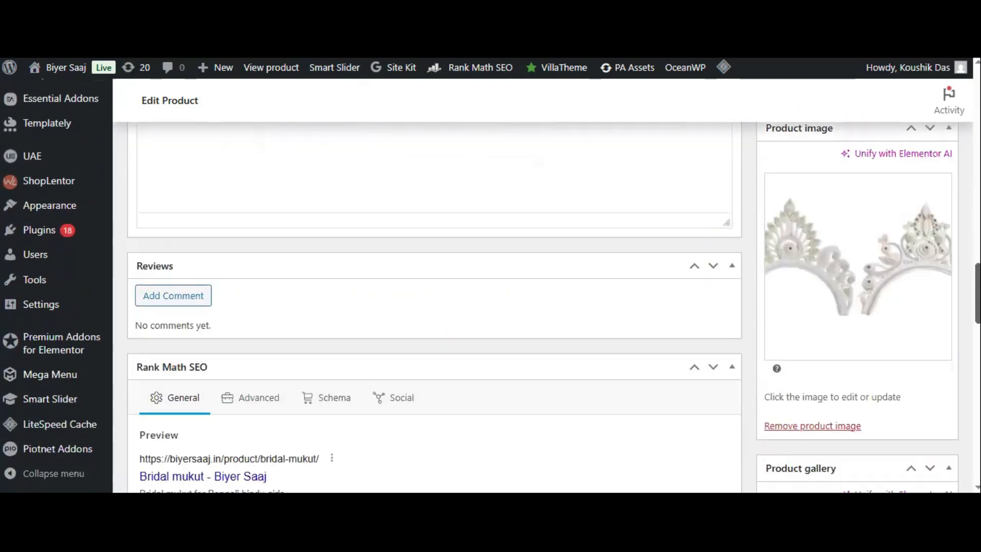
pyautogui.scroll(-1, 250, 296)
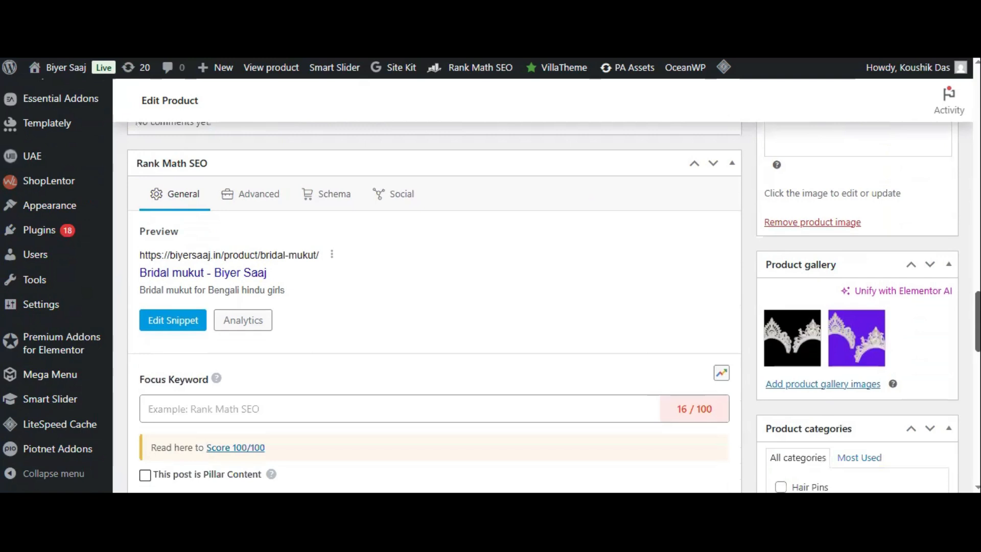
pyautogui.scroll(-1, 435, 306)
pyautogui.scroll(-10, 434, 307)
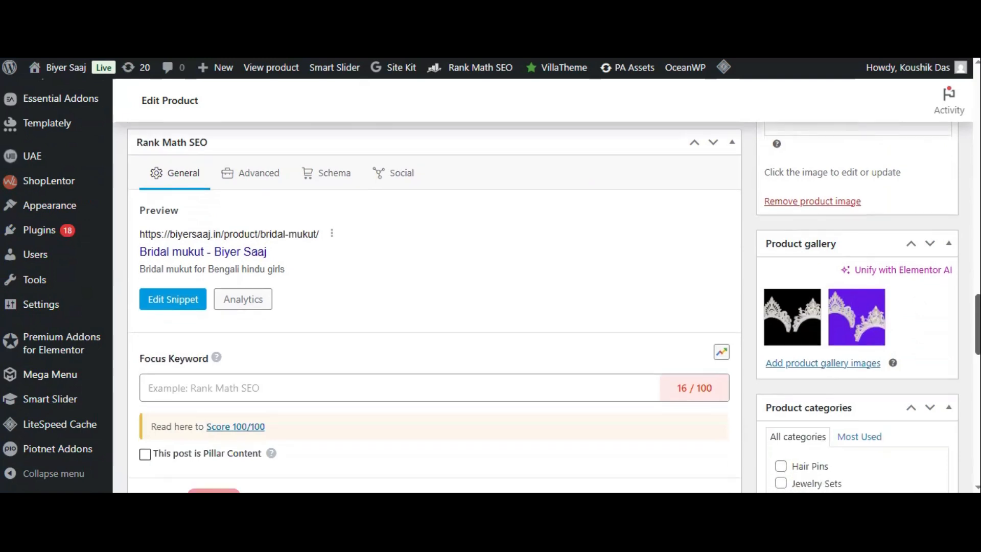
pyautogui.scroll(-2, 435, 307)
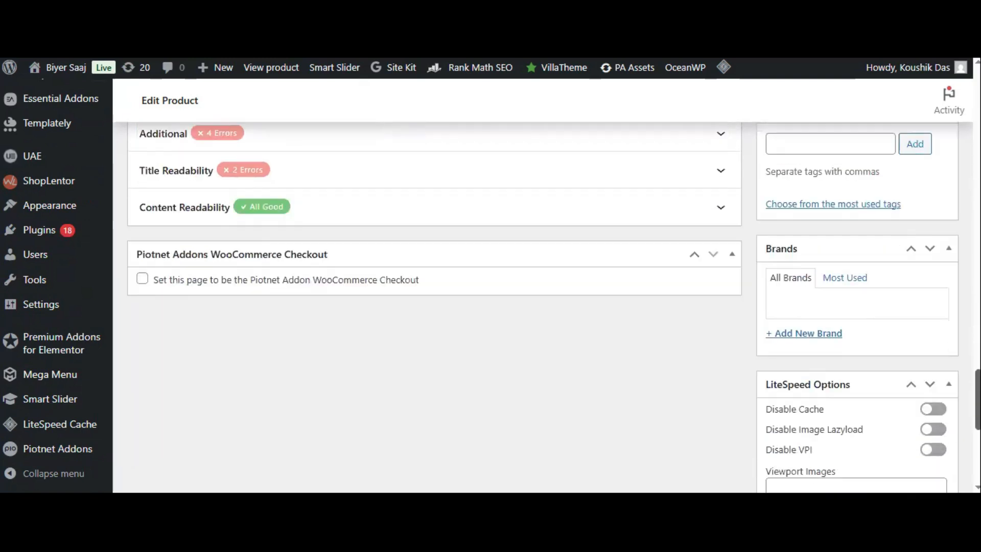
pyautogui.scroll(-1, 434, 306)
pyautogui.scroll(-1, 434, 306)
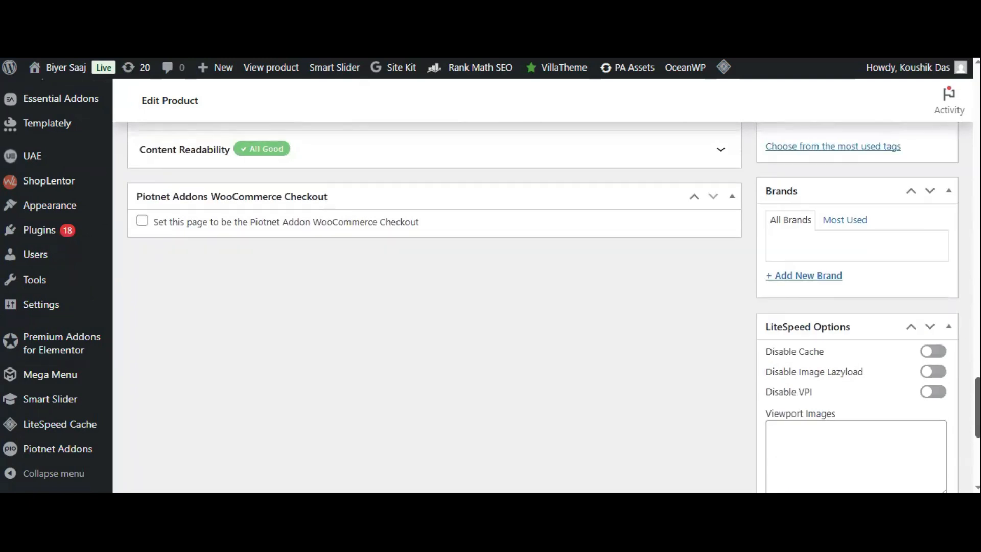
pyautogui.scroll(20, 434, 307)
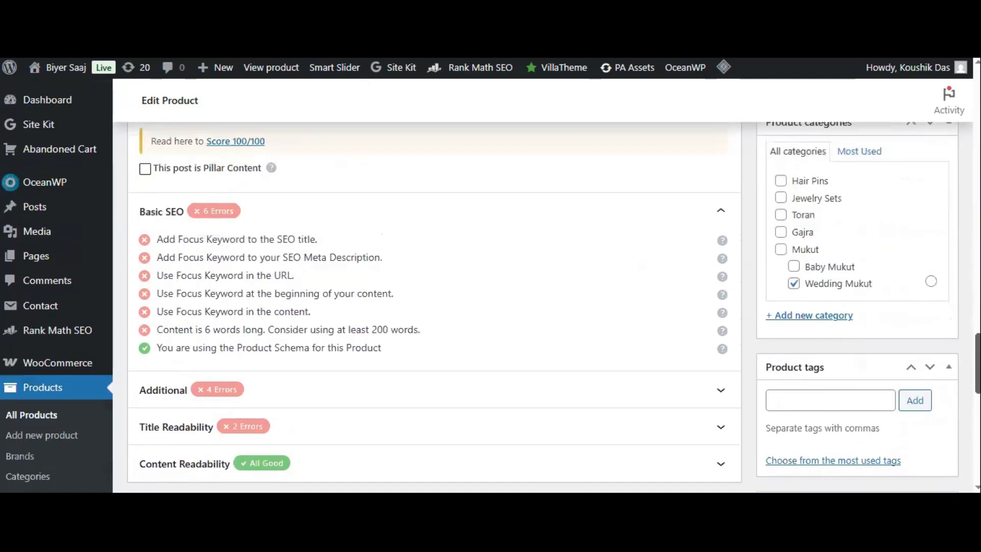
pyautogui.scroll(20, 435, 307)
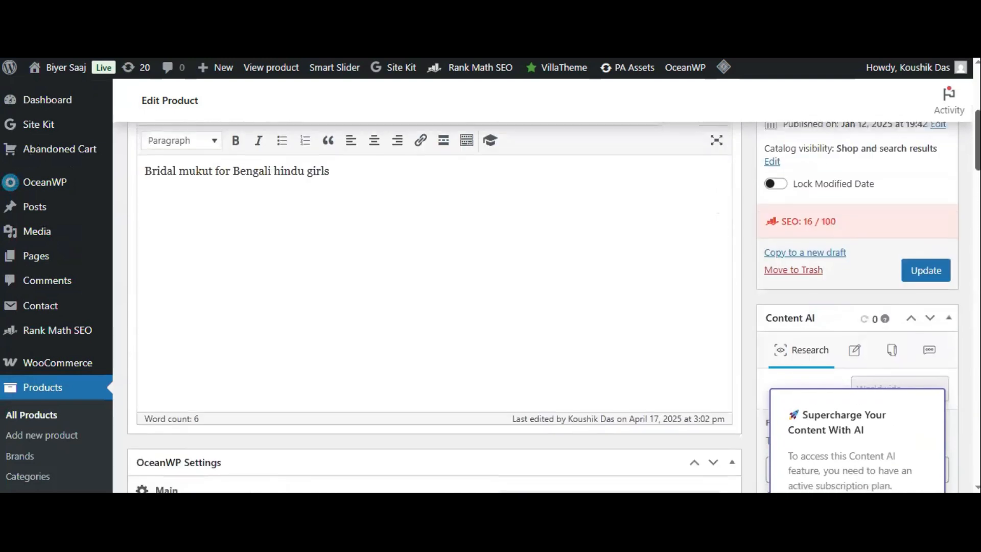
# - Open the product's publish status for editing and review its choices, Published, Pending Review and Draft, without selecting another one
pyautogui.scroll(-2, 935, 208)
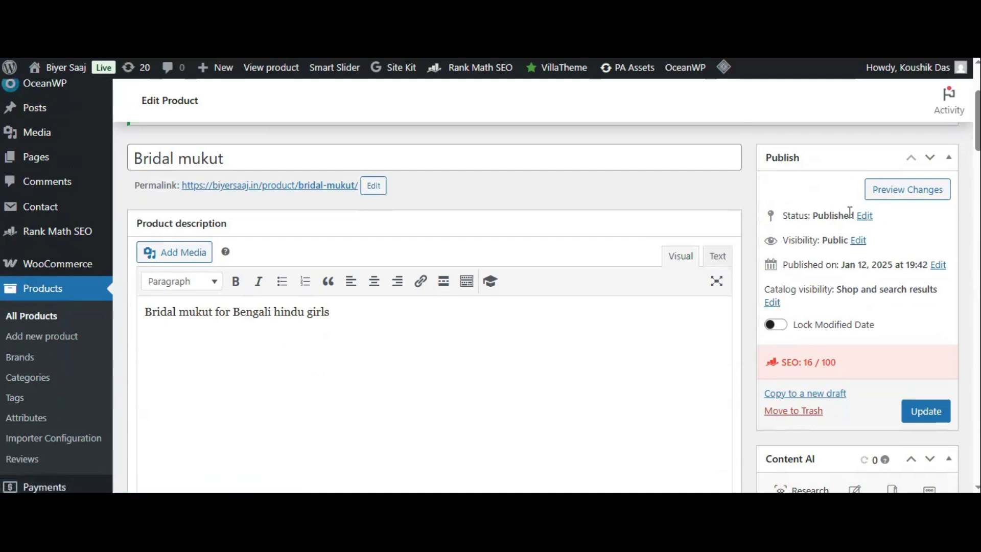
pyautogui.click(869, 217)
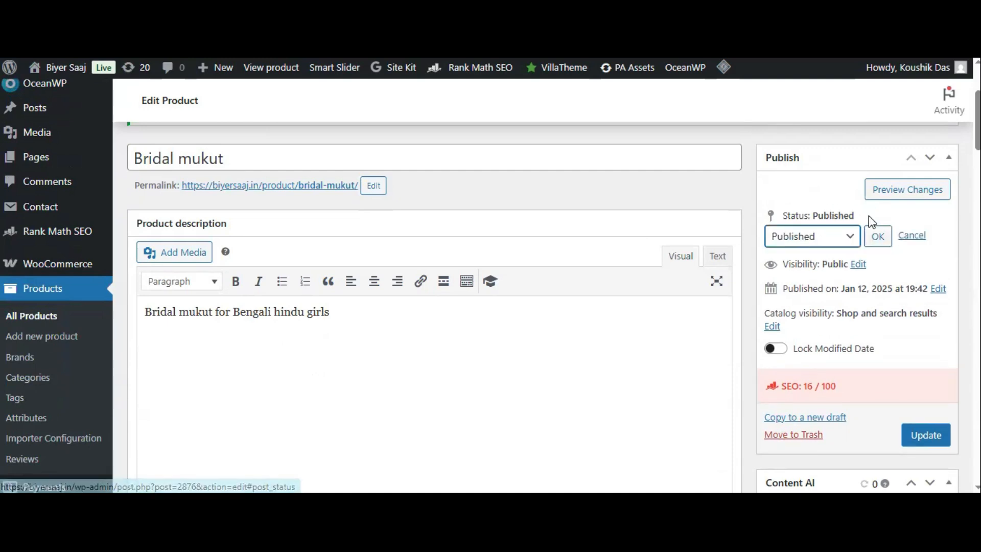
pyautogui.click(843, 238)
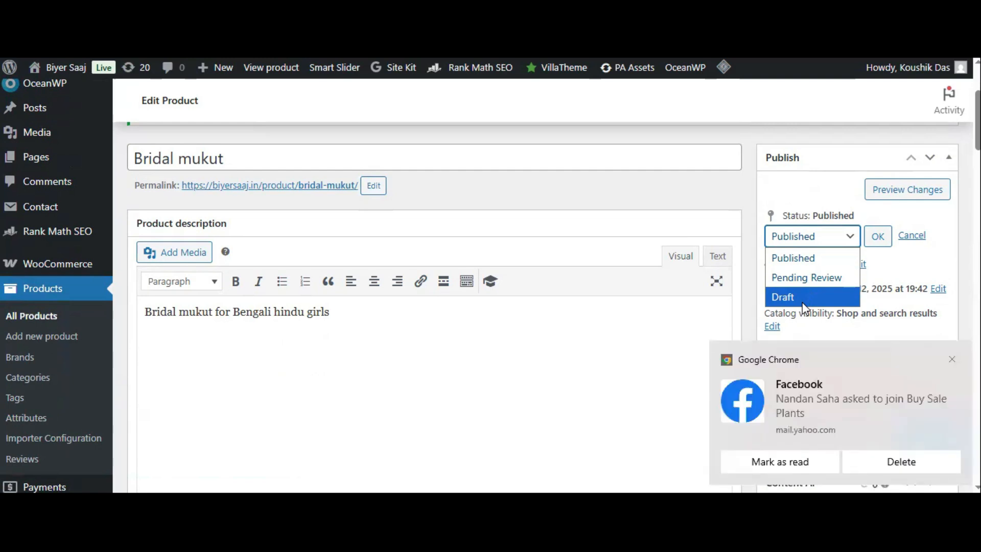
pyautogui.click(922, 467)
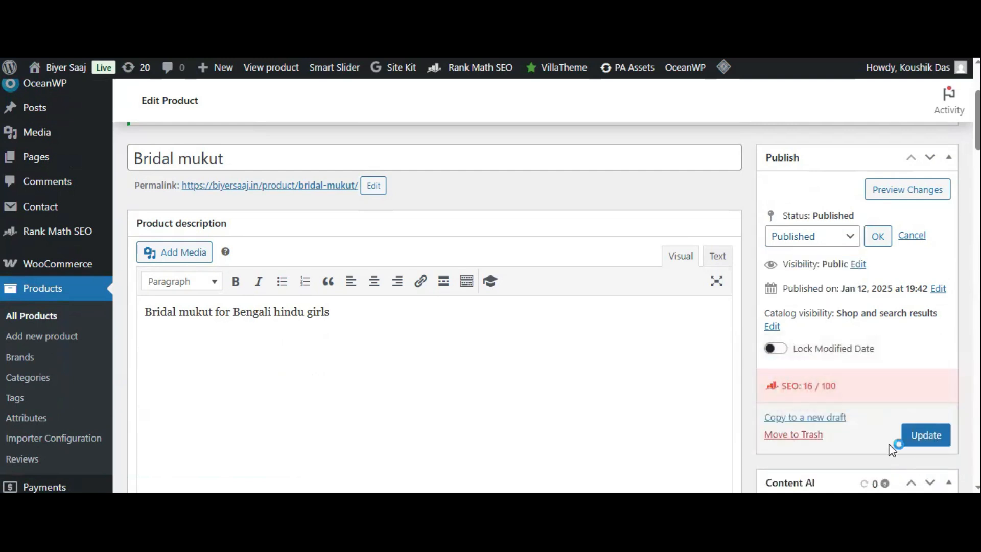
pyautogui.click(735, 194)
pyautogui.click(807, 241)
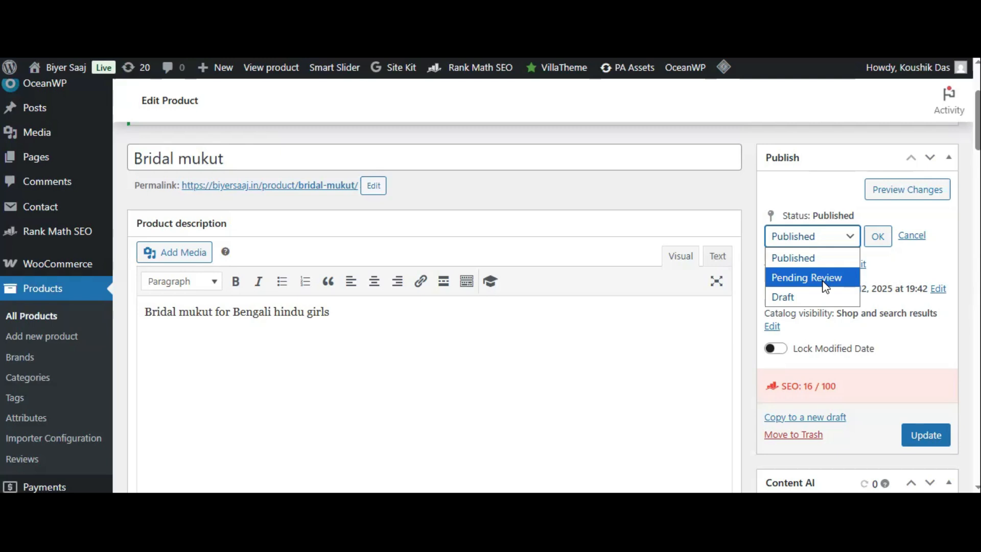
pyautogui.click(951, 237)
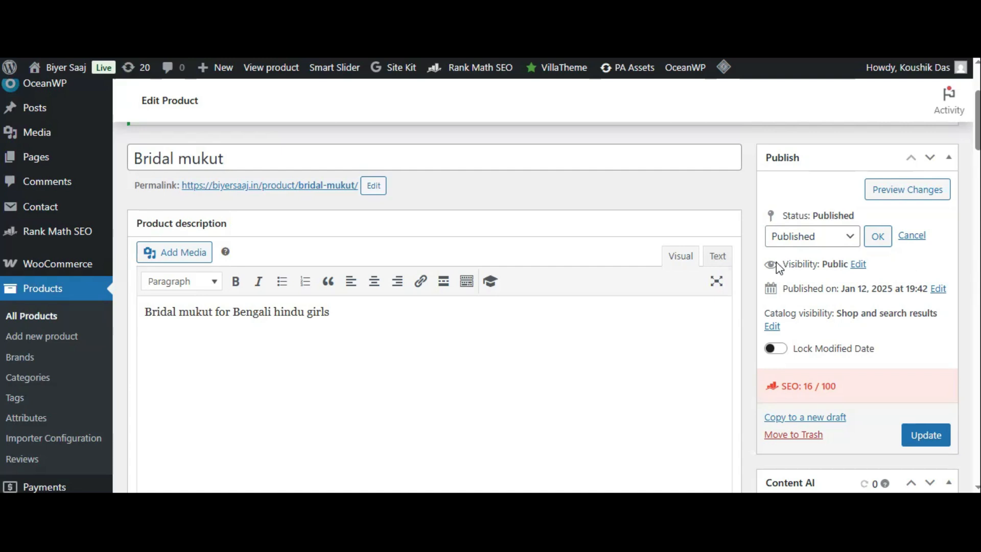
# - Review the product's visibility and publication date options, cancelling the open status, visibility and date edits
pyautogui.click(860, 265)
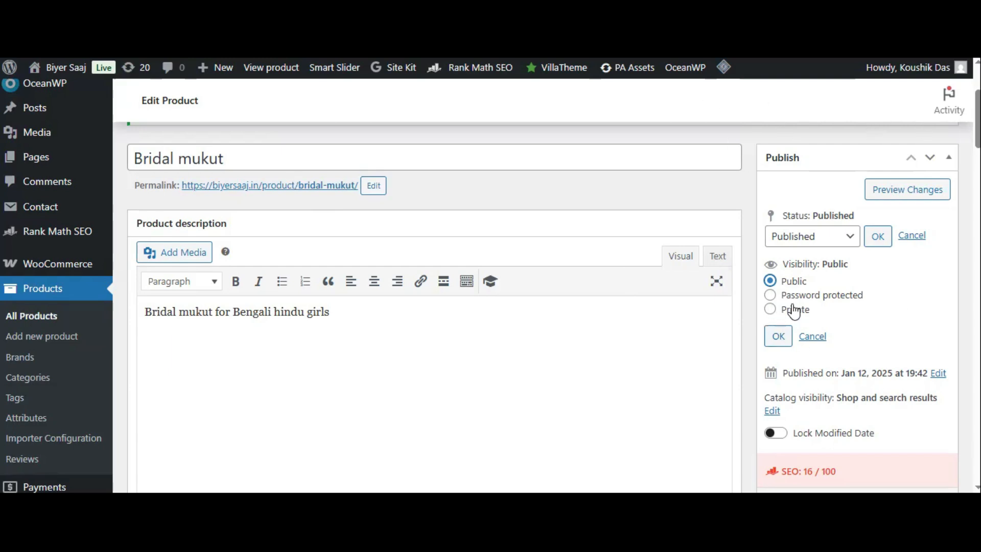
pyautogui.click(812, 336)
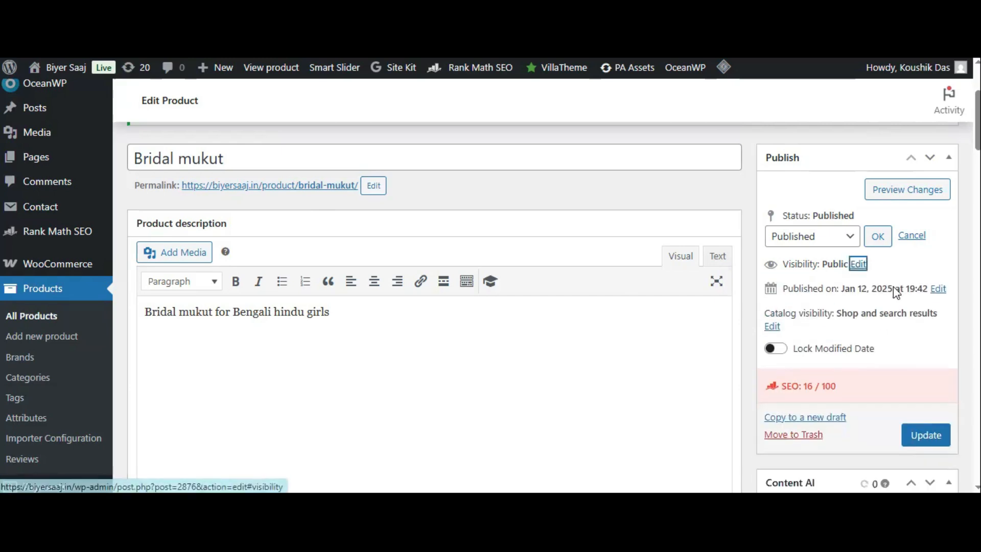
pyautogui.click(913, 235)
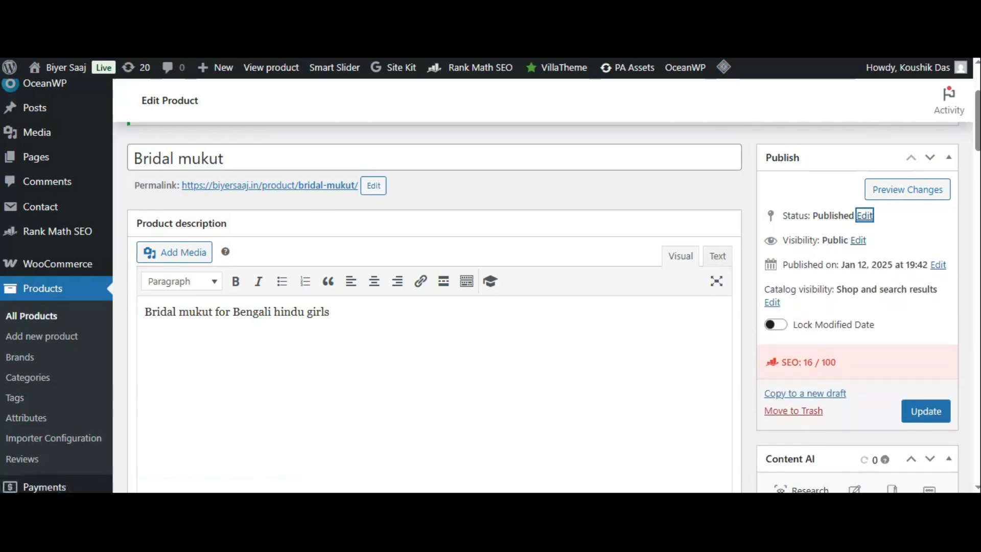
pyautogui.click(939, 265)
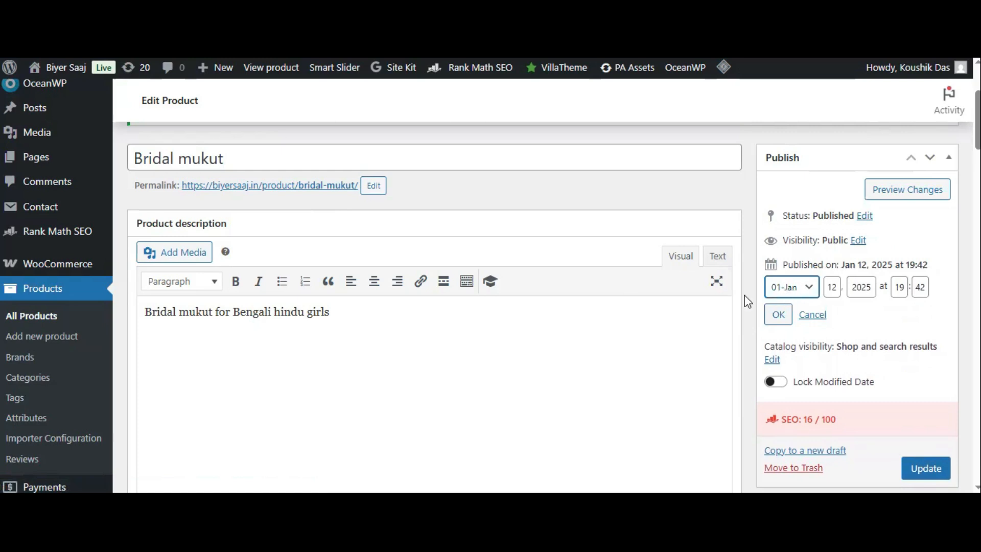
pyautogui.click(812, 314)
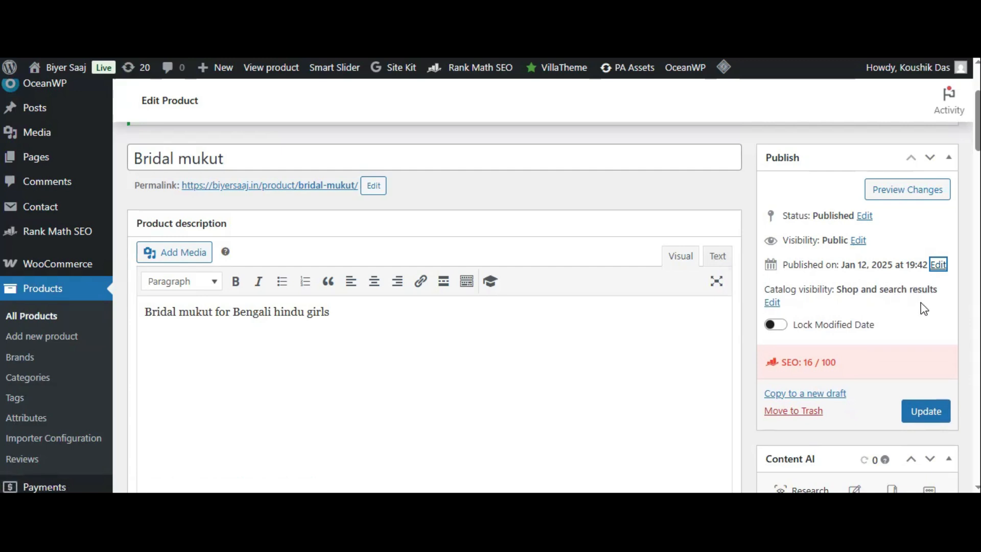
# - Mark the product as featured, with its catalog visibility set to Shop and search results
pyautogui.click(776, 302)
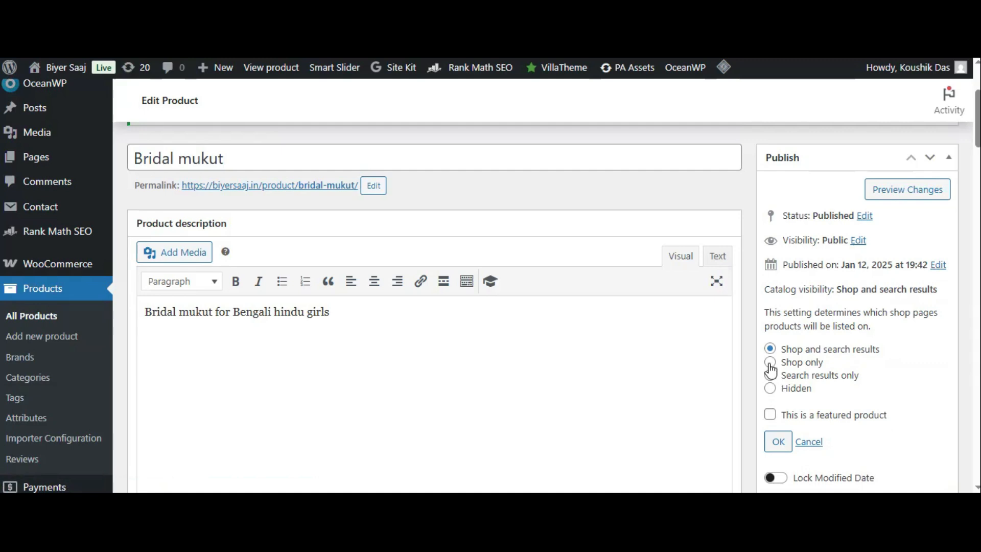
pyautogui.click(771, 376)
pyautogui.click(770, 389)
pyautogui.click(770, 349)
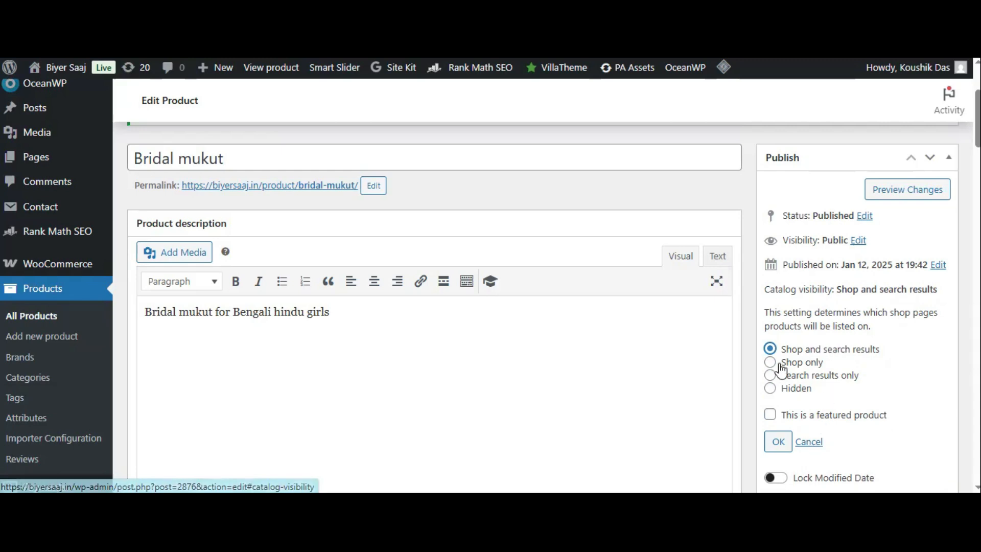
pyautogui.click(770, 416)
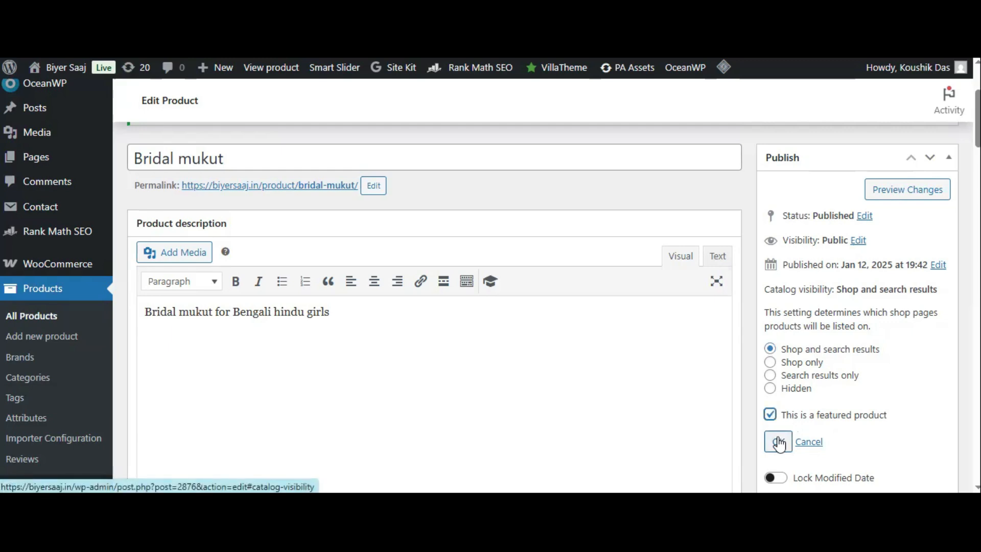
pyautogui.click(779, 442)
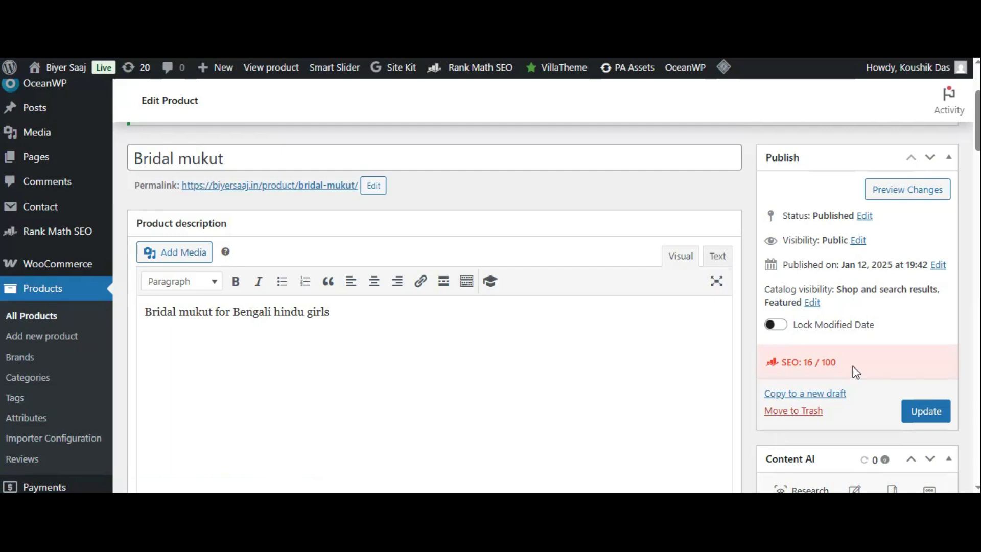
# - Recheck the catalog visibility choices and the featured product option, and close the setting
pyautogui.click(813, 303)
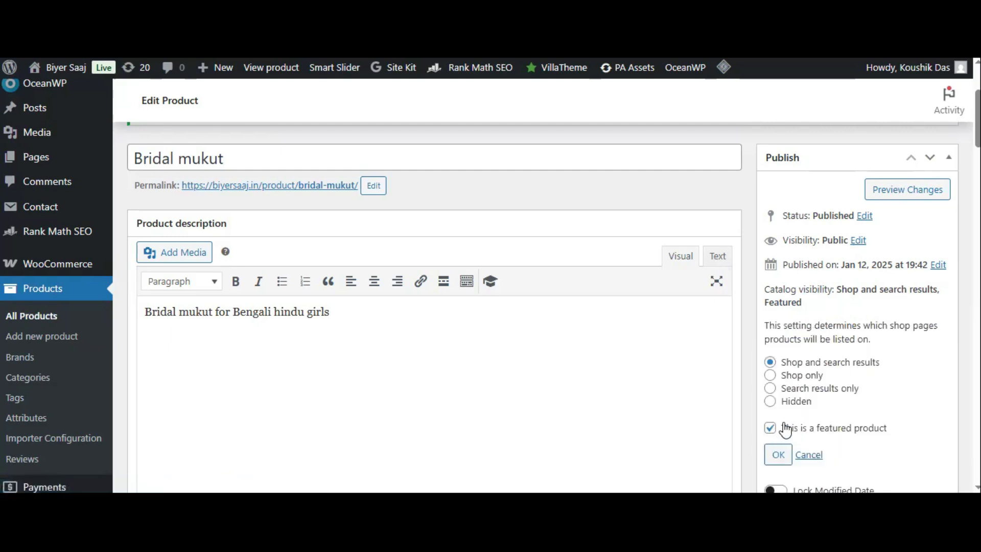
pyautogui.click(778, 454)
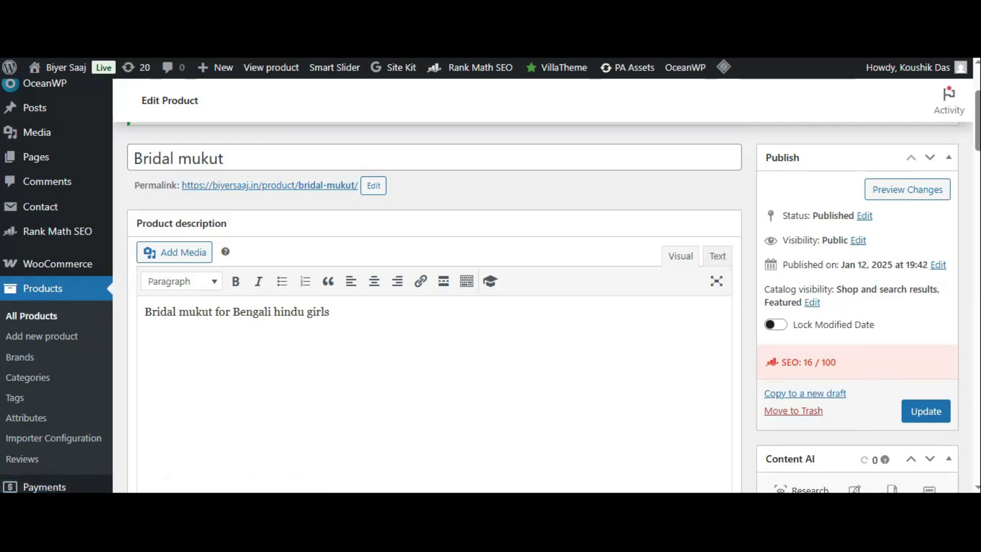
pyautogui.scroll(-3, 770, 276)
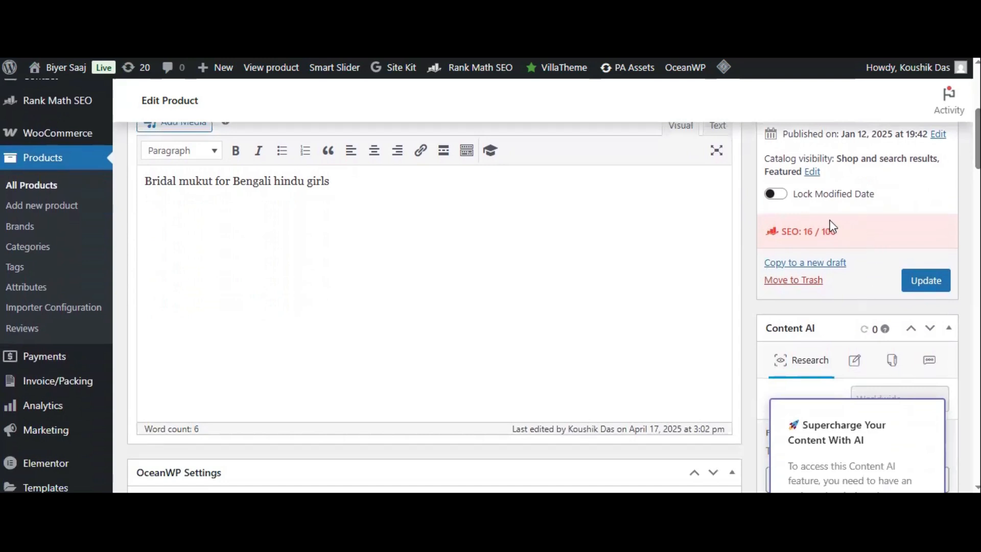
# - Find the product image setting in the editor and compare it with the main image on the live product page
pyautogui.scroll(-1, 490, 286)
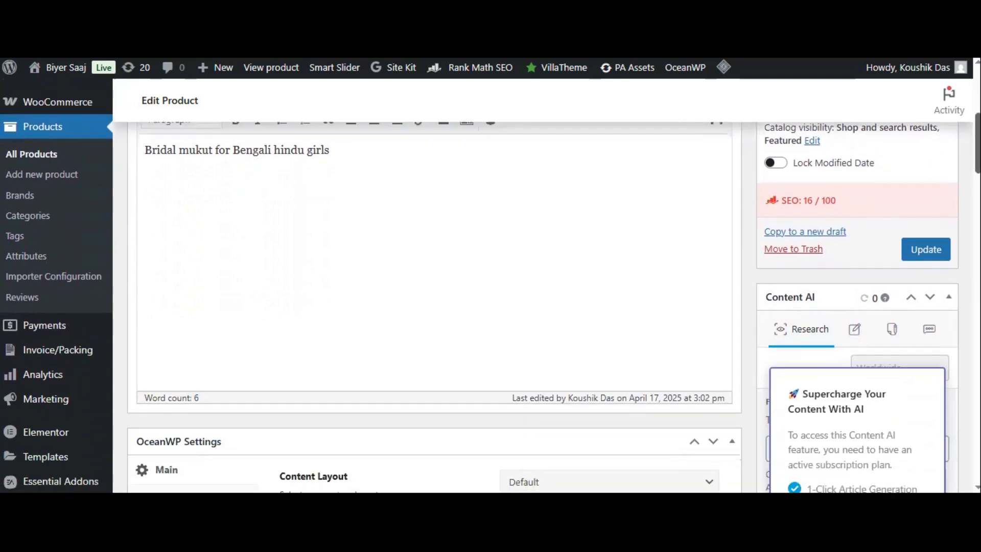
pyautogui.scroll(-2, 491, 287)
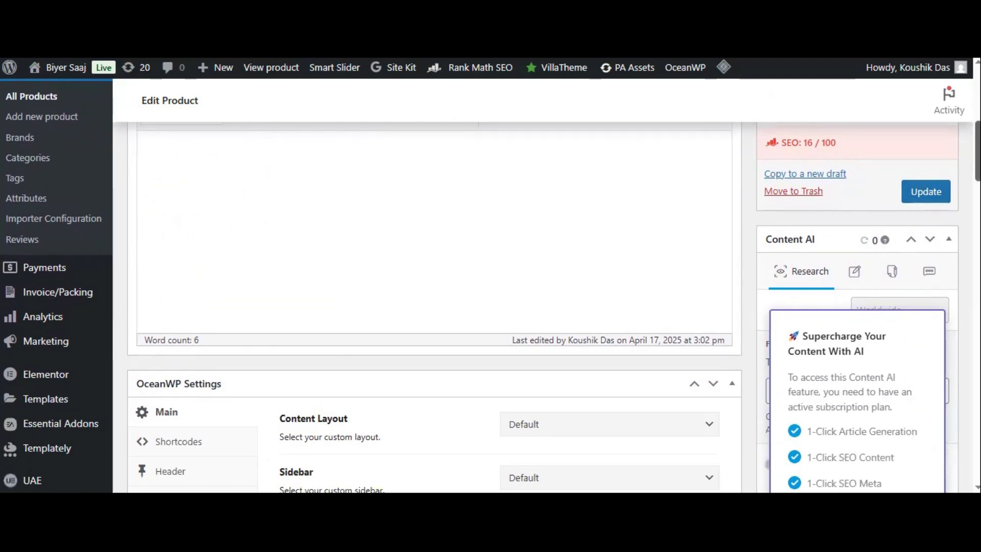
pyautogui.scroll(-6, 491, 286)
pyautogui.scroll(-12, 434, 307)
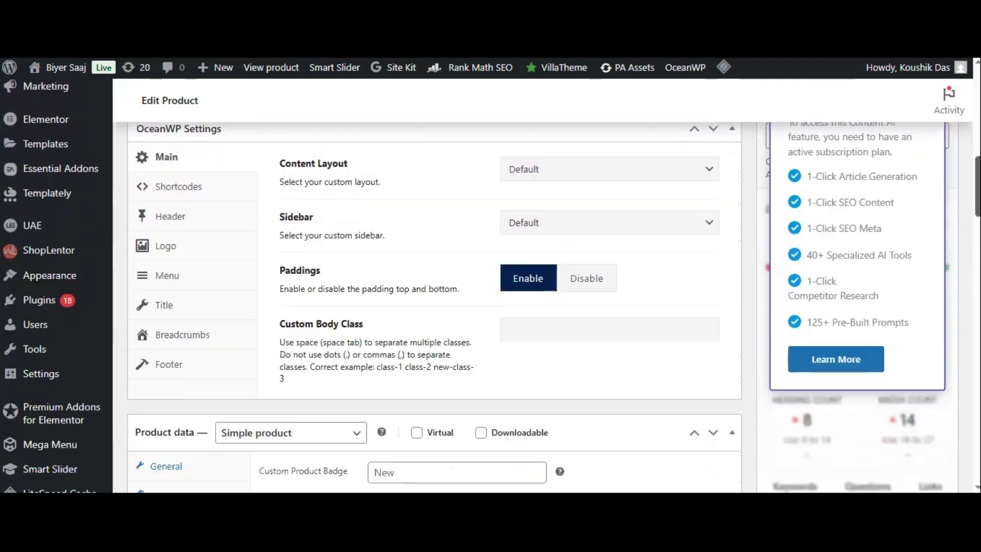
pyautogui.scroll(-6, 435, 306)
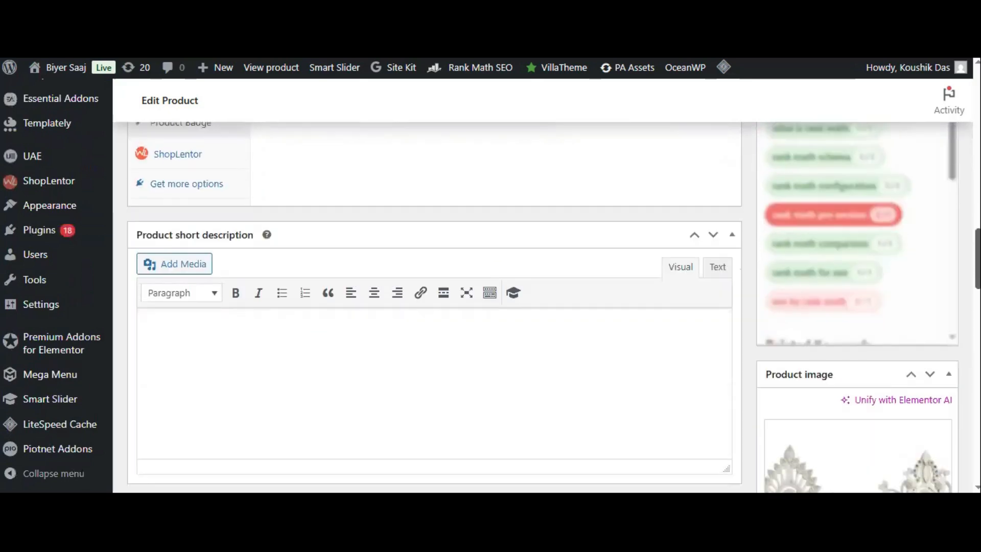
pyautogui.scroll(-2, 928, 262)
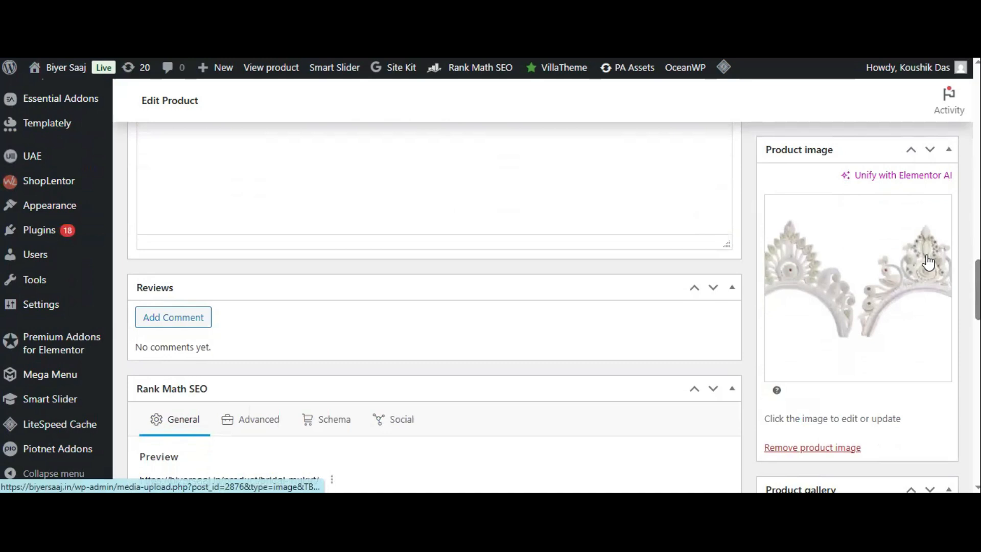
pyautogui.click(204, 10)
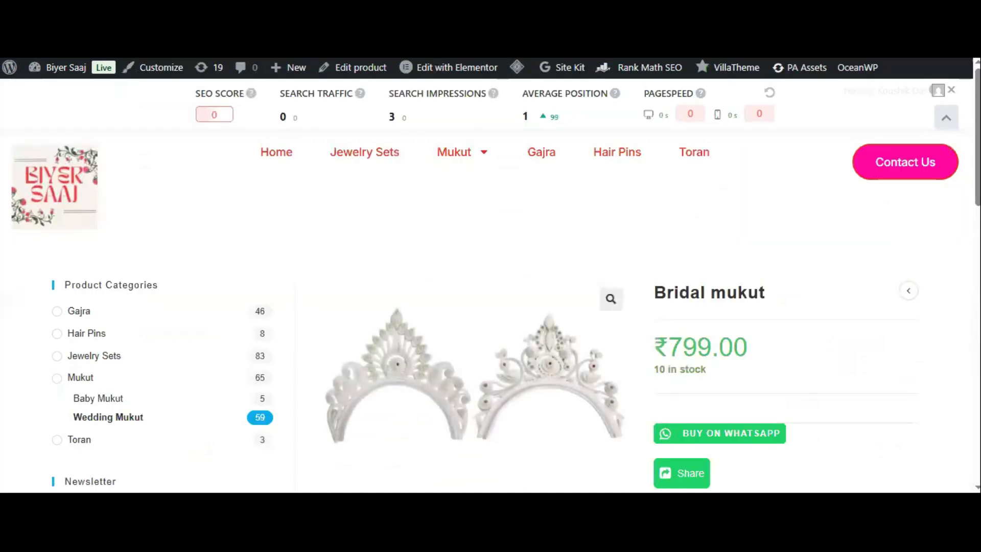
pyautogui.click(103, 10)
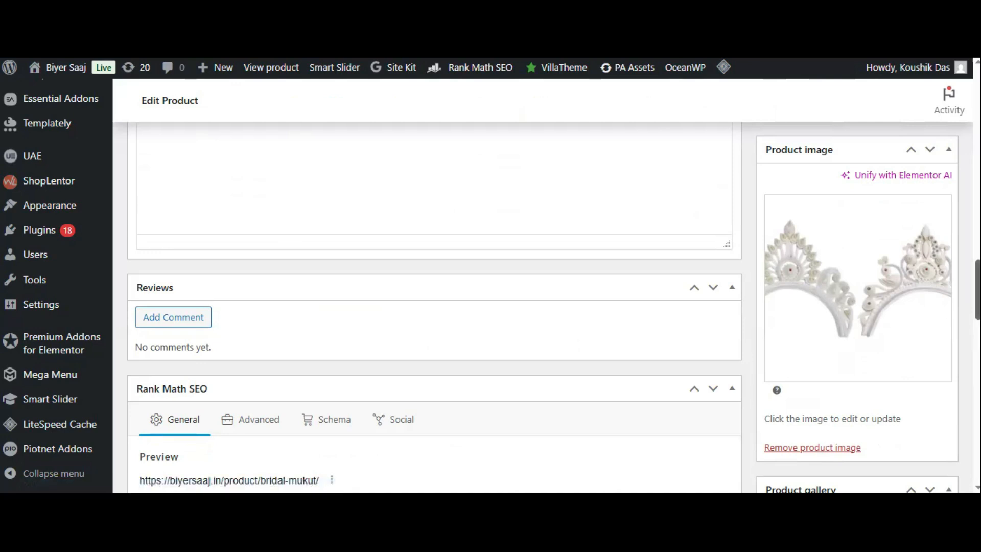
# - Find the product gallery in the editor and view each of its images in turn on the live product page
pyautogui.scroll(-5, 547, 306)
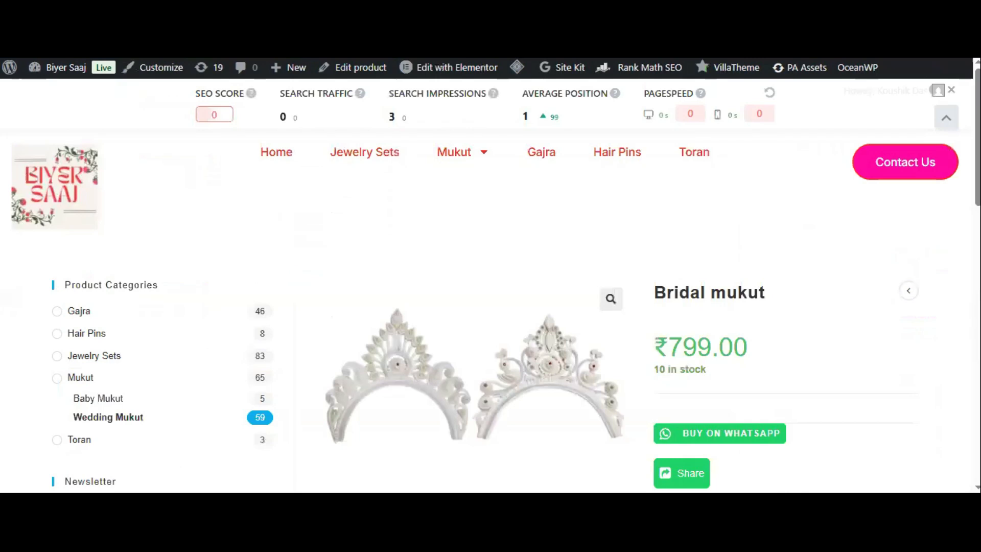
pyautogui.scroll(-4, 310, 279)
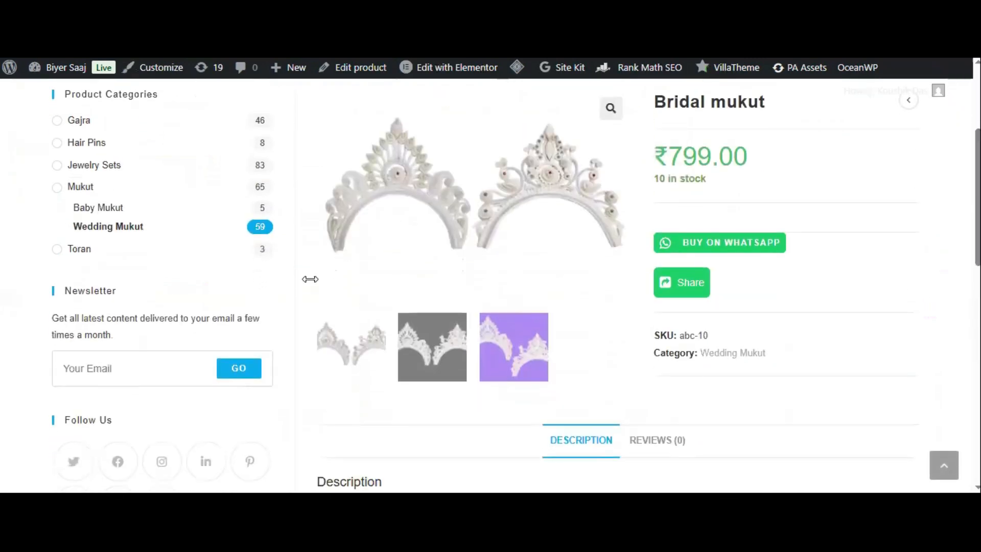
pyautogui.click(515, 347)
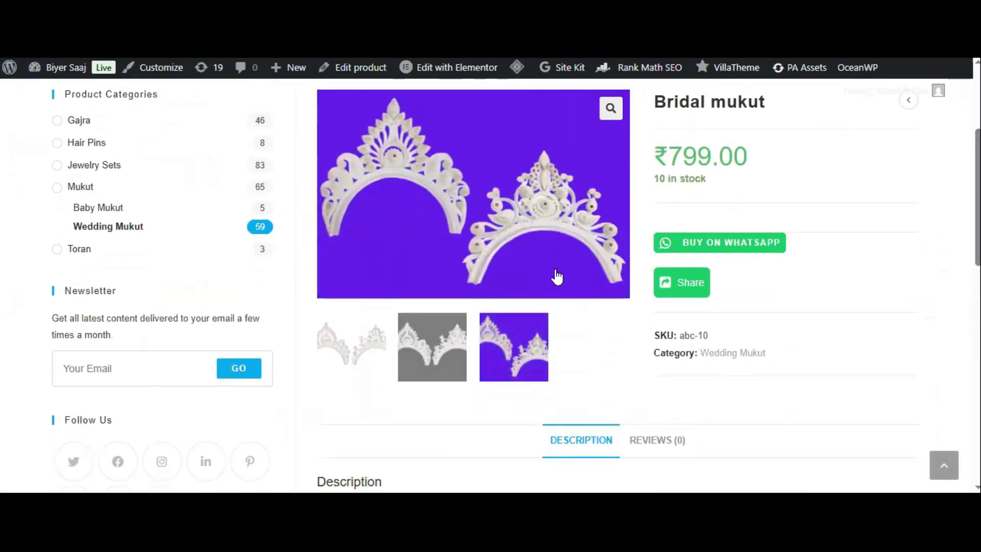
pyautogui.click(437, 358)
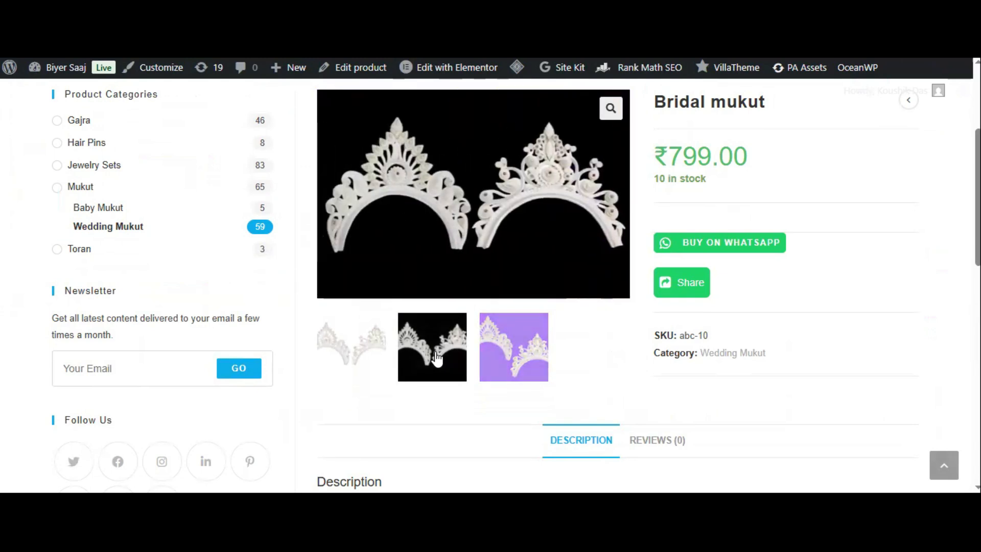
pyautogui.click(363, 359)
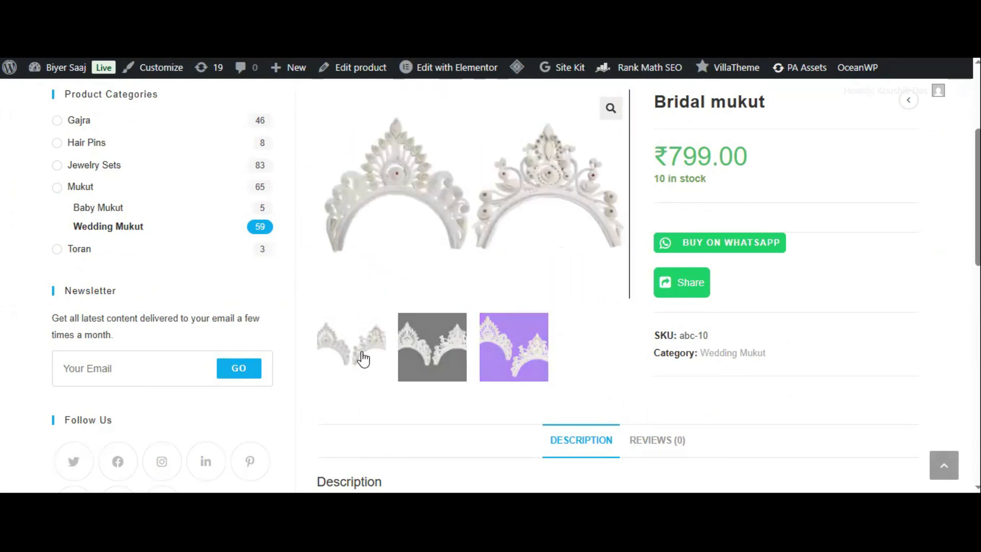
pyautogui.click(409, 353)
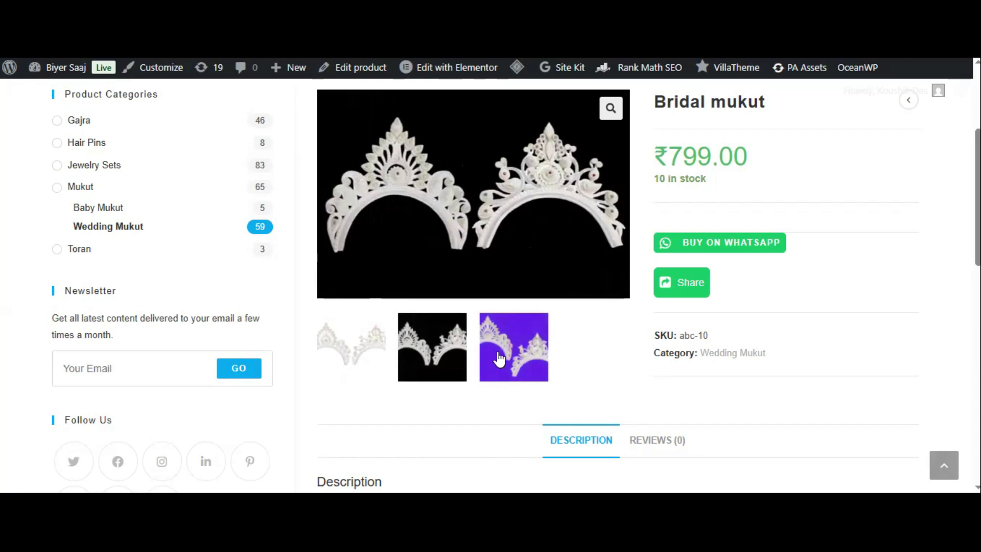
pyautogui.click(494, 359)
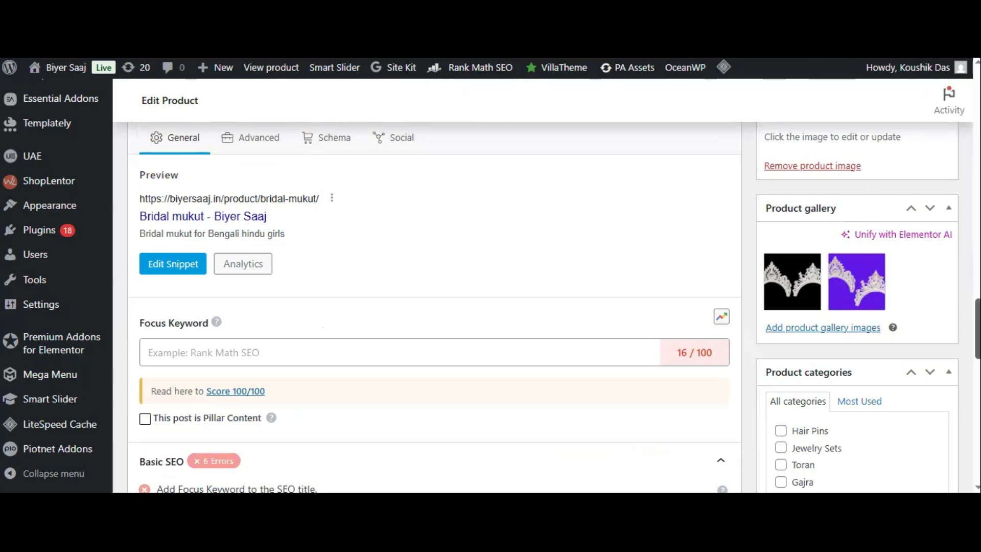
# - Examine the product categories in the editor and compare them with the category list and Mukut menu on the live page
pyautogui.scroll(-2, 219, 215)
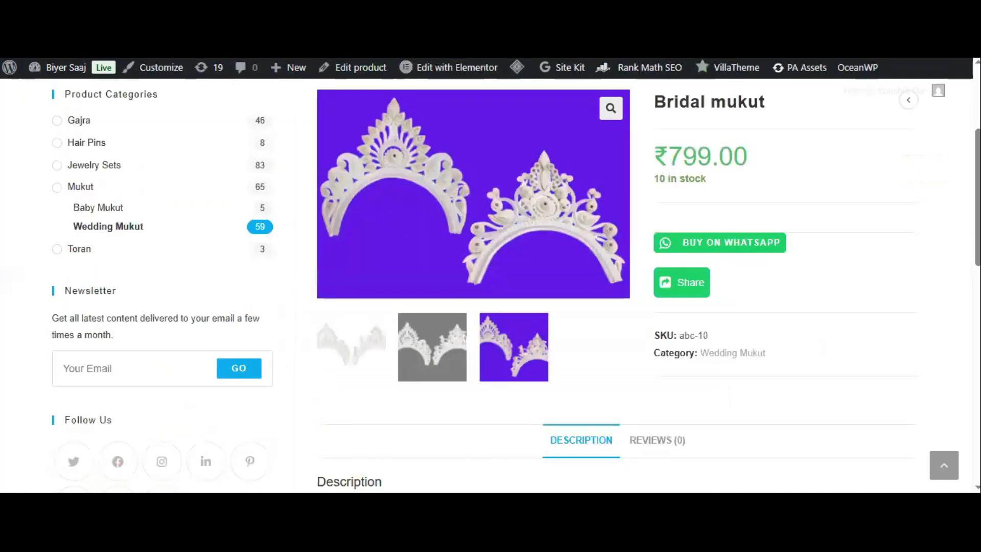
pyautogui.moveTo(978, 198); pyautogui.dragTo(978, 137)
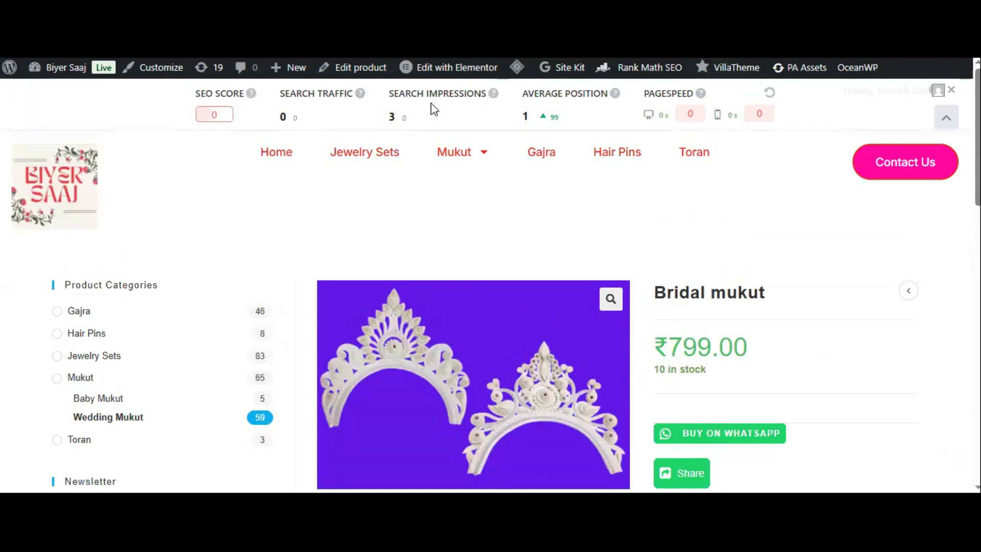
pyautogui.moveTo(444, 154)
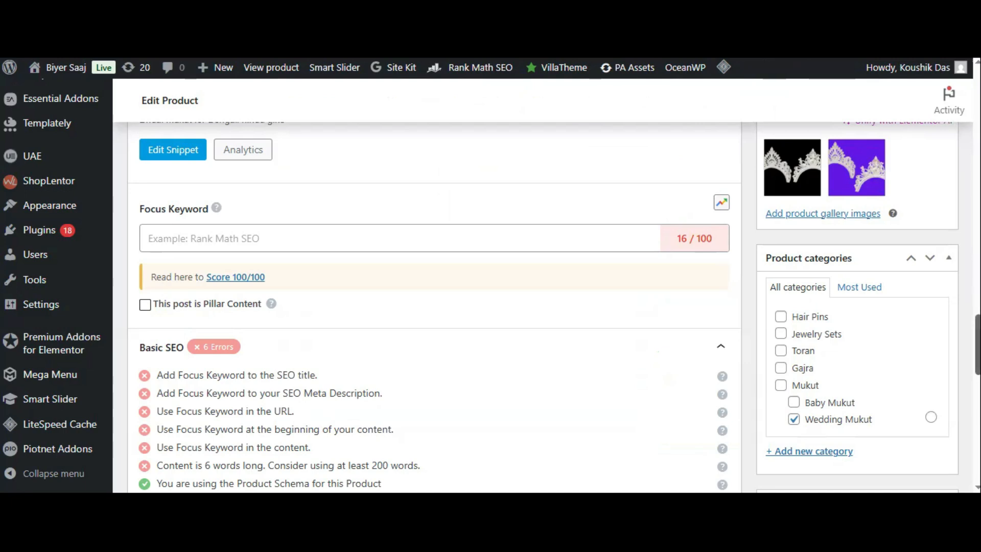
# - Review the product tags, brands, LiteSpeed options and link suggestions, and return to the product title and description
pyautogui.scroll(-3, 555, 306)
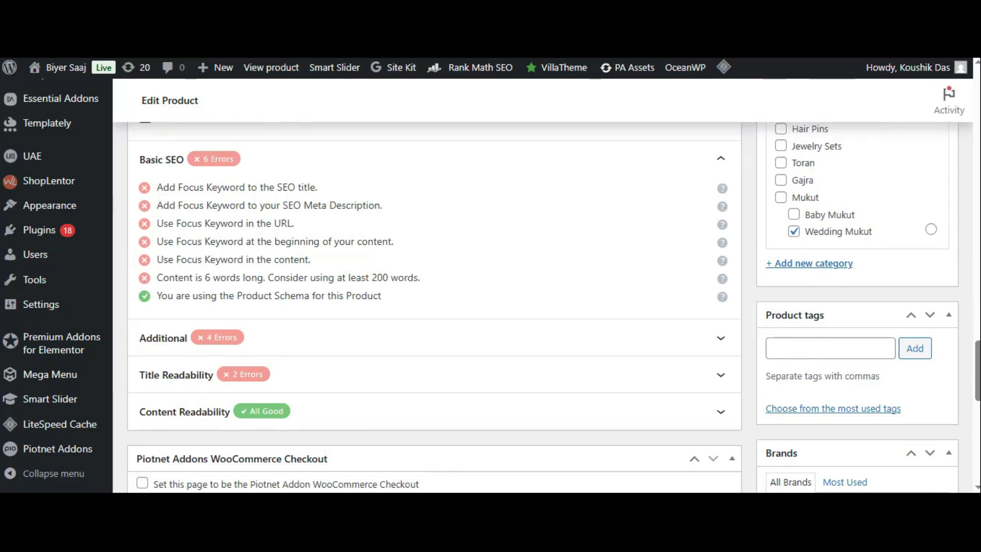
pyautogui.scroll(-1, 554, 306)
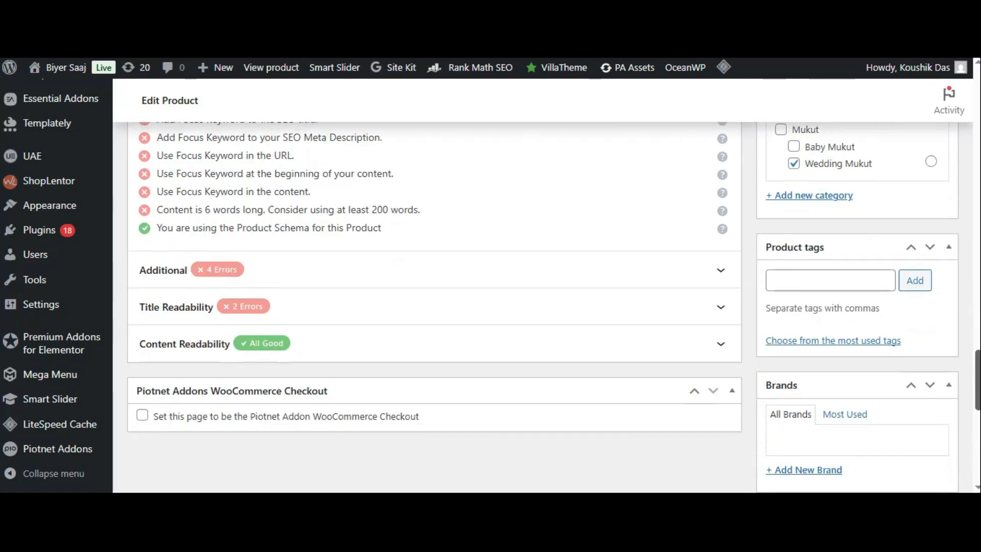
pyautogui.scroll(-2, 544, 306)
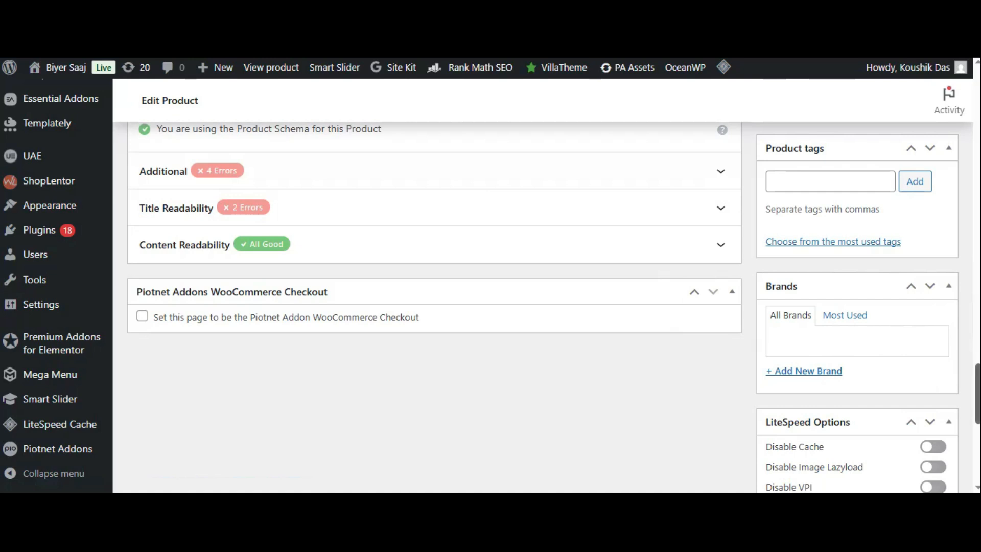
pyautogui.scroll(-3, 541, 306)
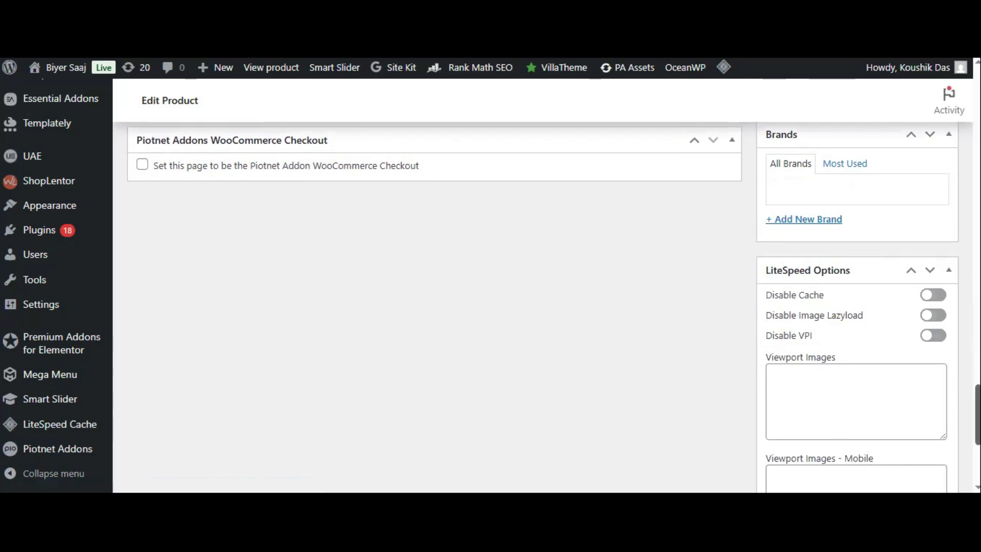
pyautogui.scroll(-5, 543, 281)
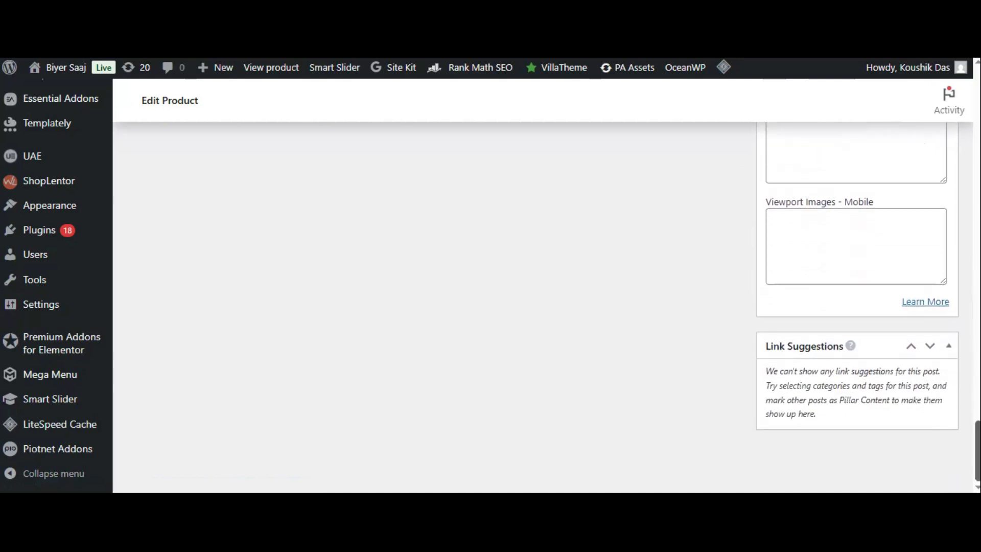
pyautogui.scroll(15, 543, 281)
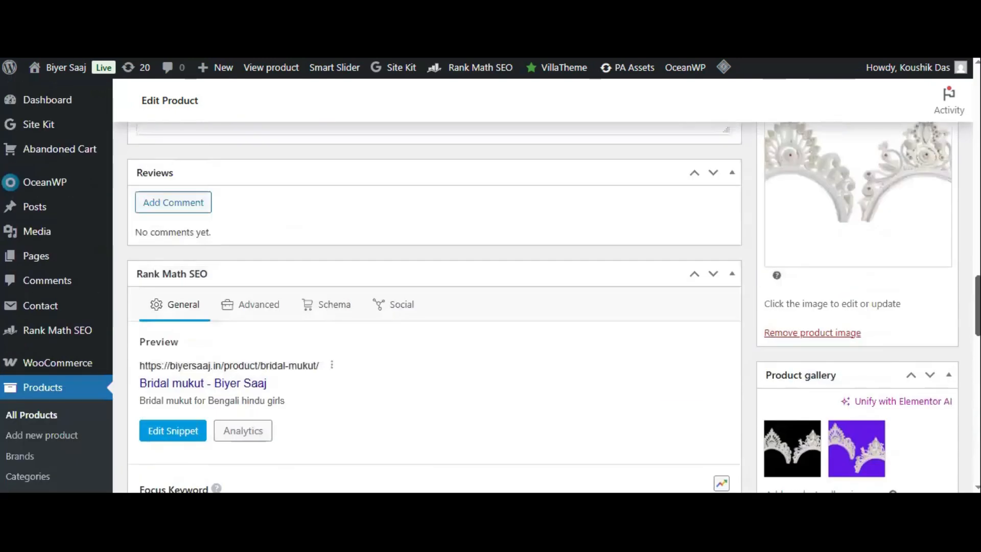
pyautogui.scroll(10, 543, 281)
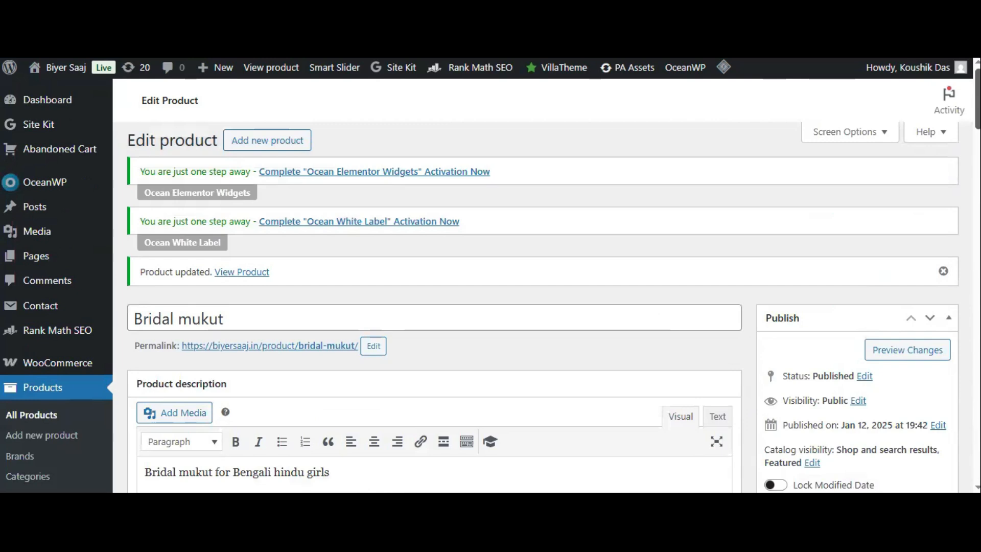
pyautogui.scroll(-3, 542, 281)
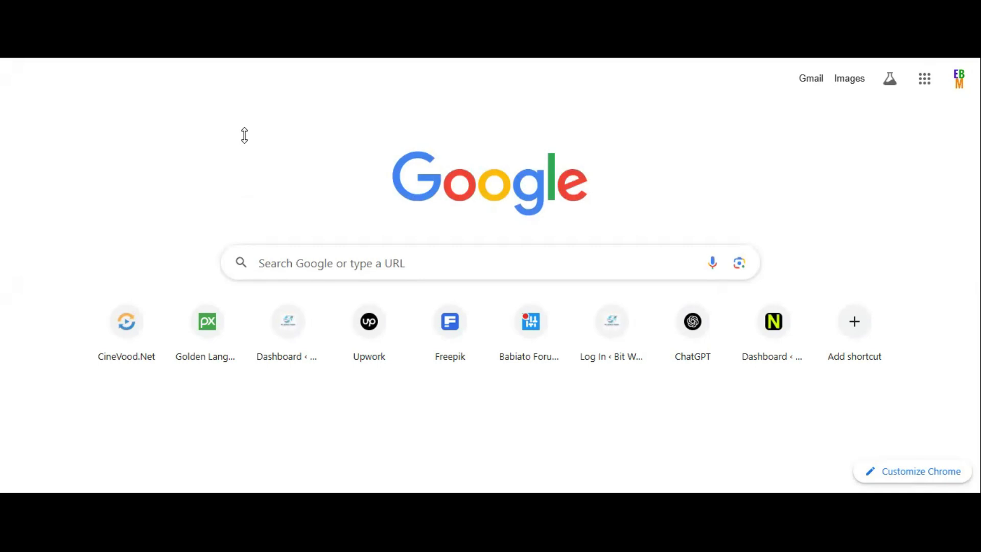
# - Switch to ChatGPT in a new browser tab
pyautogui.write('c')
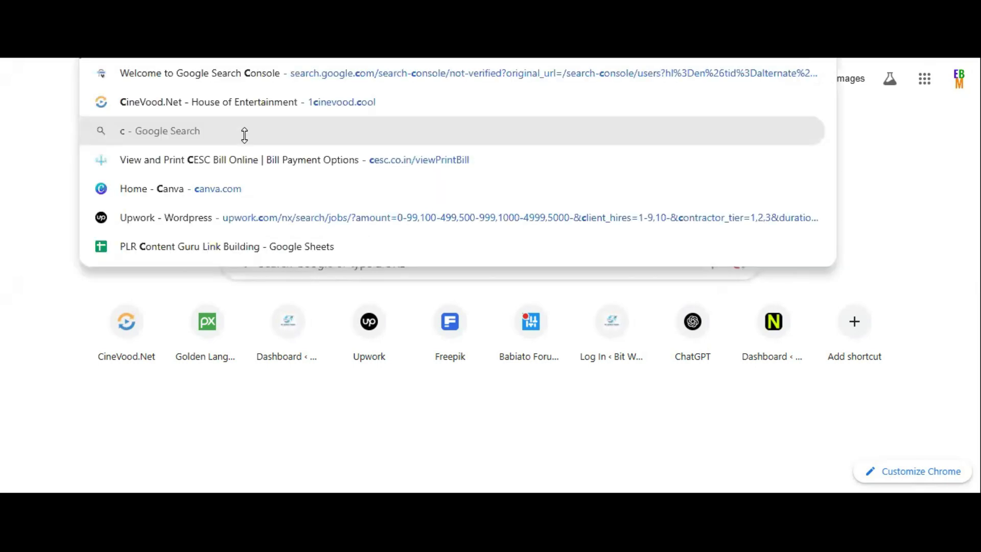
pyautogui.write('hat')
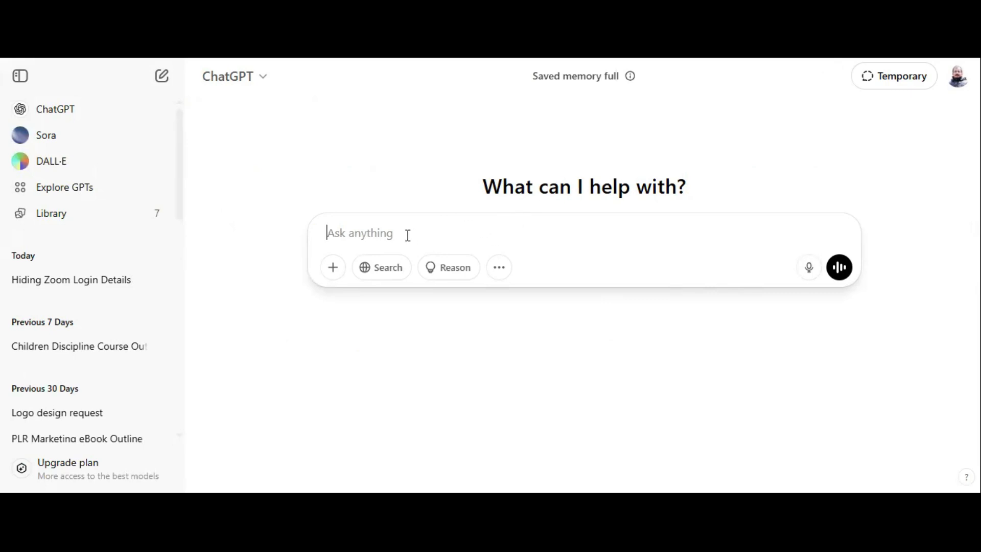
pyautogui.write('c')
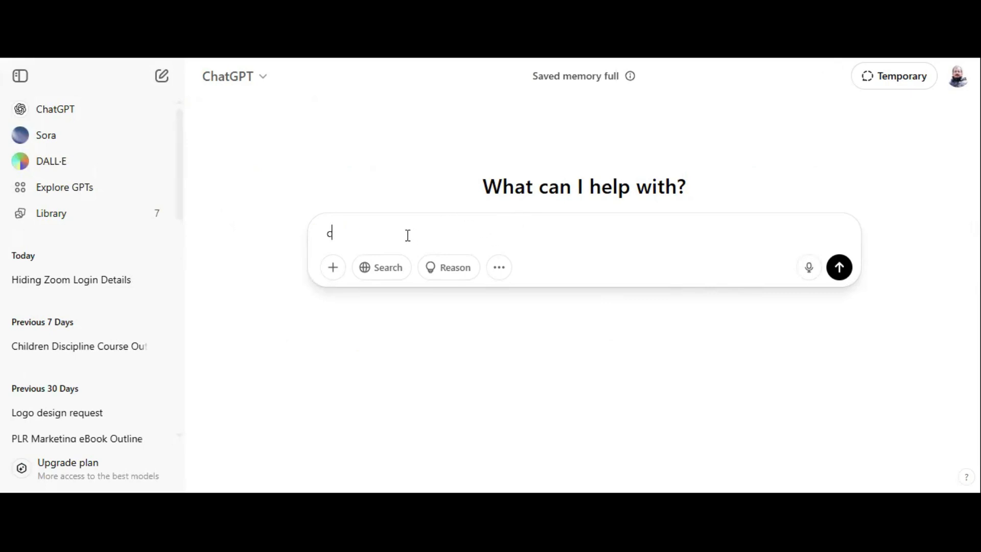
pyautogui.write('hatgpt.com')
pyautogui.press('BackSpace')
pyautogui.press('BackSpace')
pyautogui.press('BackSpace')
pyautogui.press('BackSpace')
pyautogui.press('BackSpace')
pyautogui.press('BackSpace')
pyautogui.press('BackSpace')
pyautogui.press('BackSpace')
pyautogui.press('BackSpace')
pyautogui.press('BackSpace')
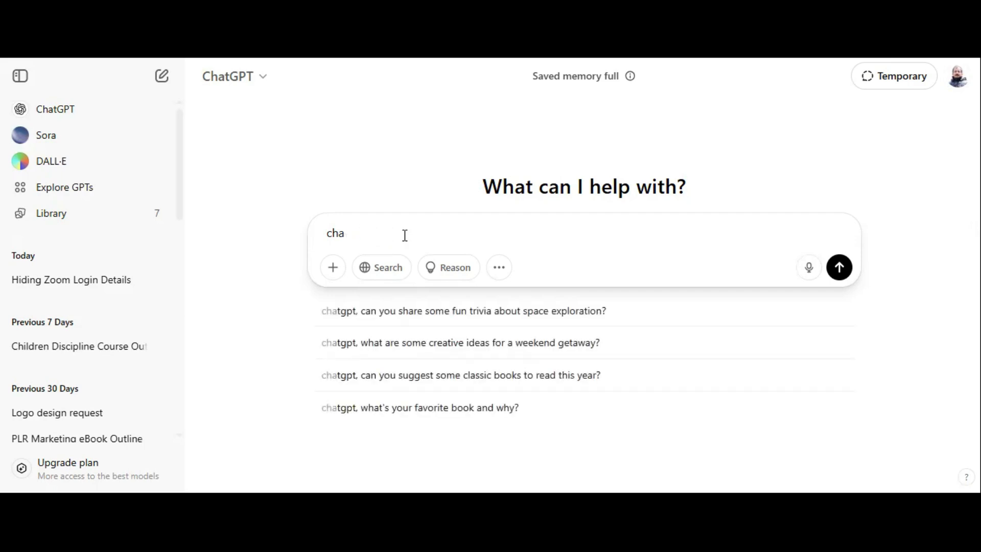
pyautogui.press('BackSpace')
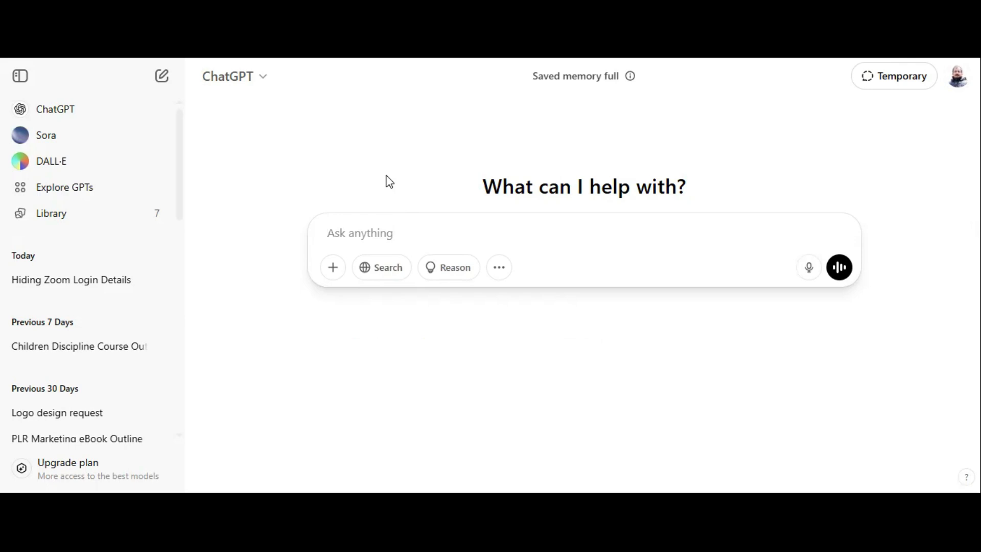
# - Enter the prompt "Write a product bullet points, detailed description and title for the product "Bridal Mukut"" in ChatGPT
pyautogui.write('W')
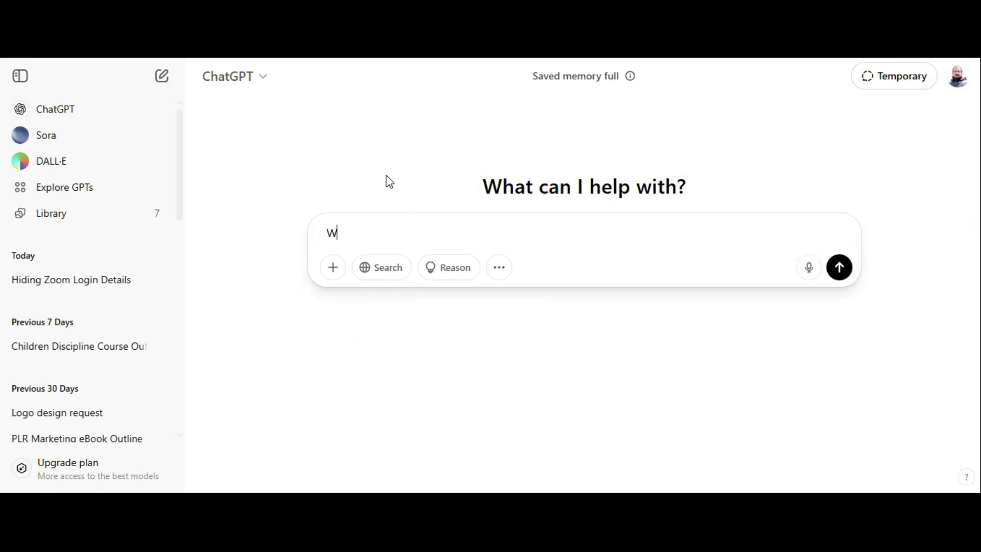
pyautogui.write('rite ')
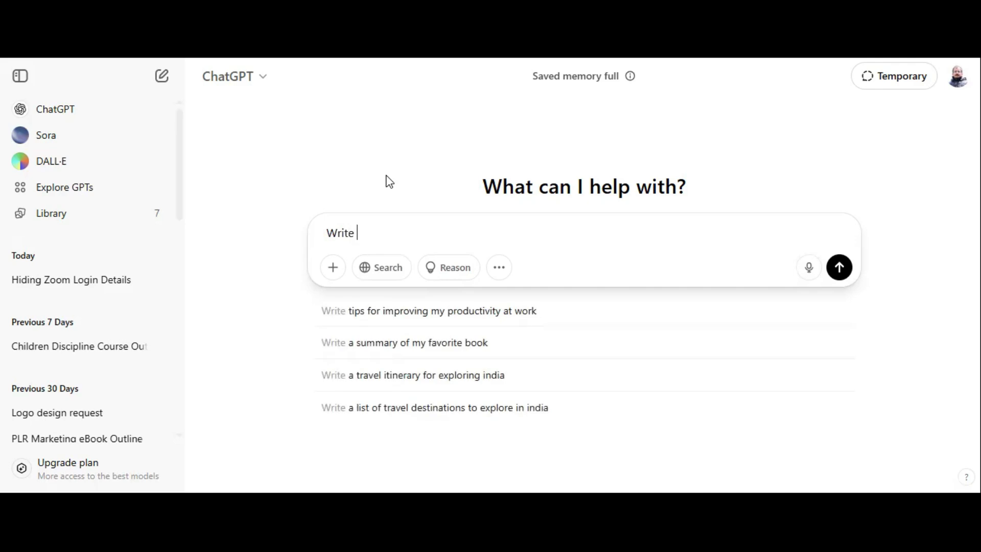
pyautogui.write('a')
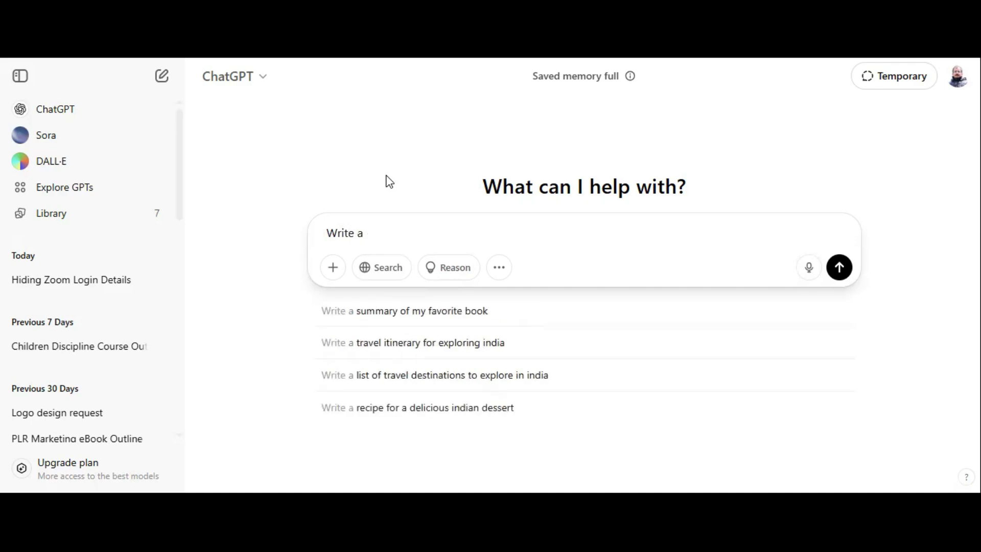
pyautogui.write(' product')
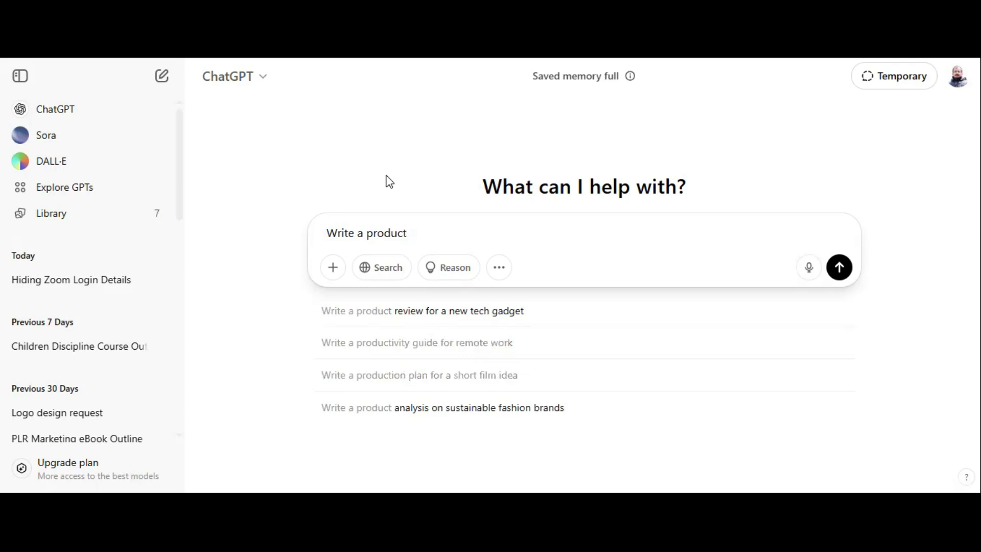
pyautogui.write(' bul')
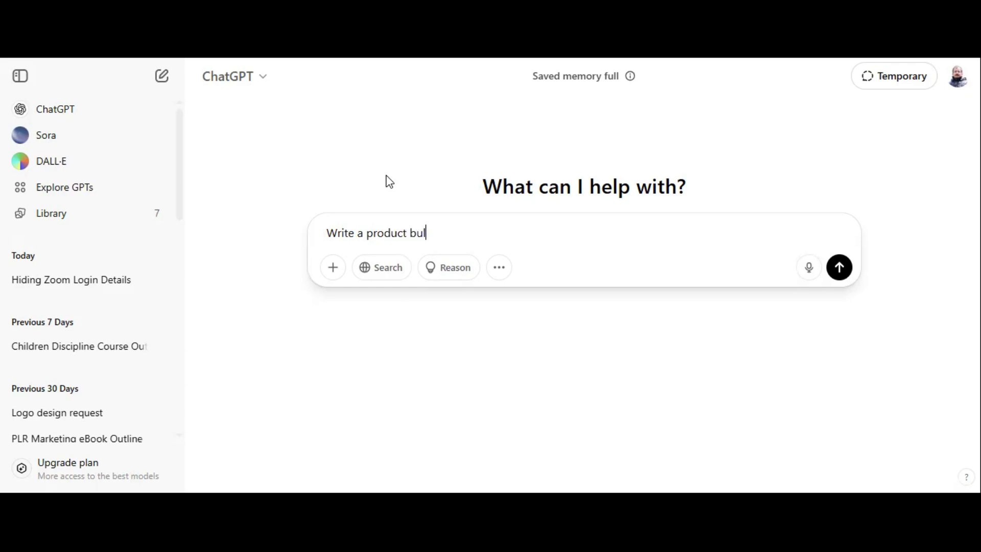
pyautogui.write('let points, detailed des')
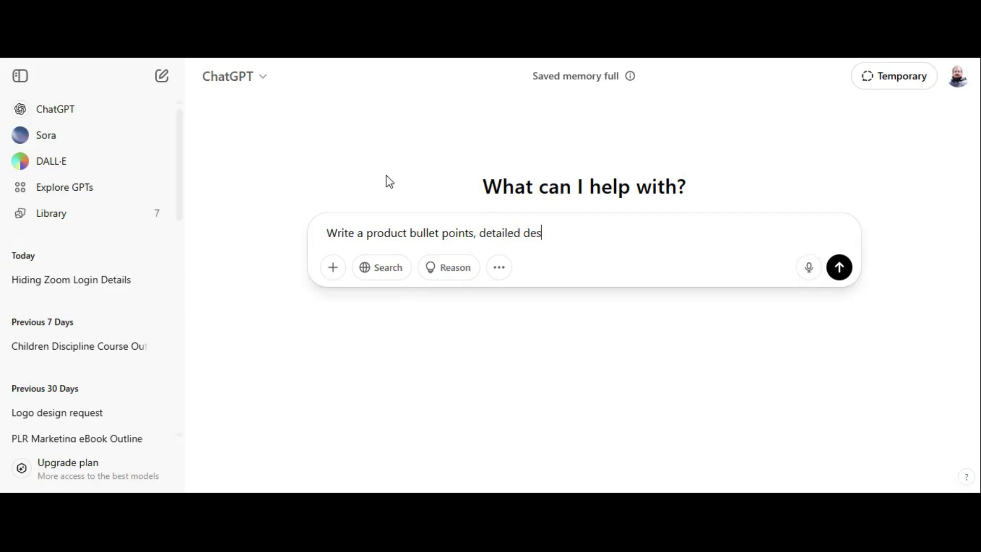
pyautogui.write('ction')
pyautogui.press('BackSpace')
pyautogui.press('BackSpace')
pyautogui.press('BackSpace')
pyautogui.press('BackSpace')
pyautogui.press('BackSpace')
pyautogui.press('BackSpace')
pyautogui.write('scription and title ')
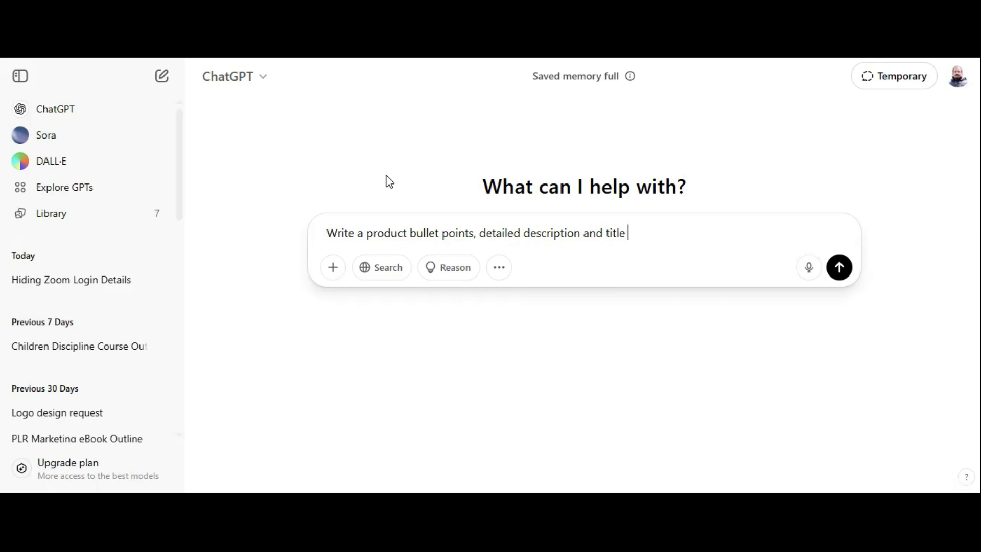
pyautogui.write('for the produd')
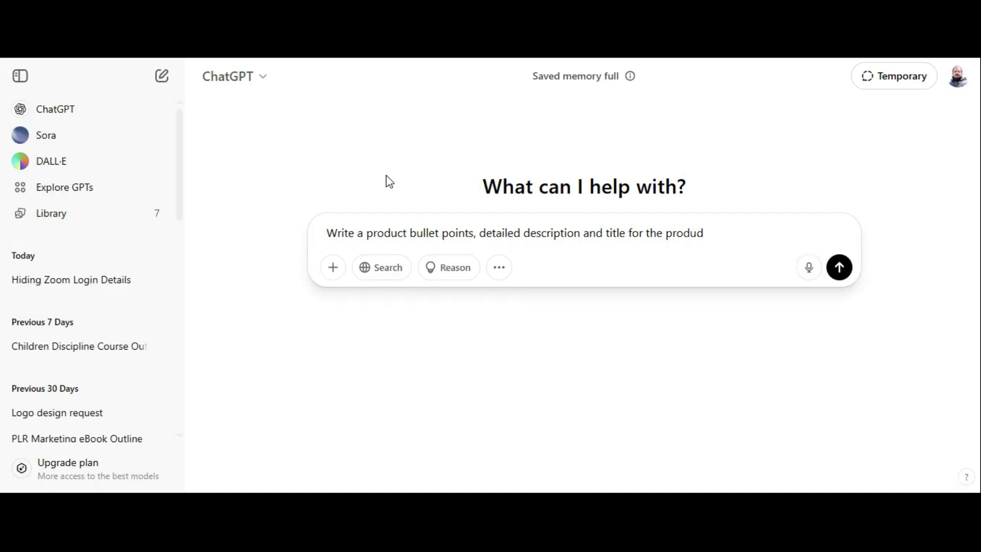
pyautogui.write('c')
pyautogui.press('BackSpace')
pyautogui.press('BackSpace')
pyautogui.press('BackSpace')
pyautogui.write('uct "Bridal Mukut"')
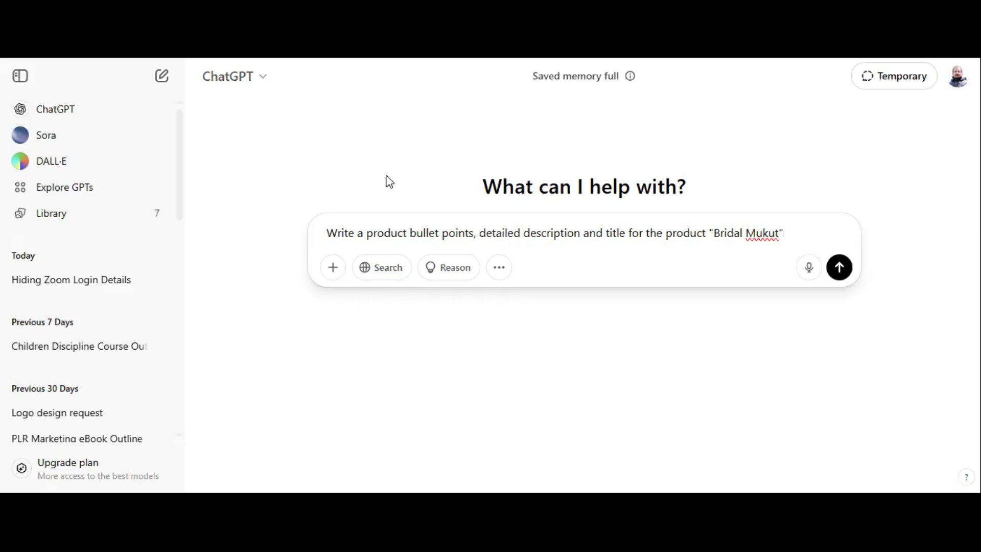
# - Add "It is made with shola and used for traditional wedding events." to the prompt and submit it
pyautogui.write('. It is made')
pyautogui.write('wi')
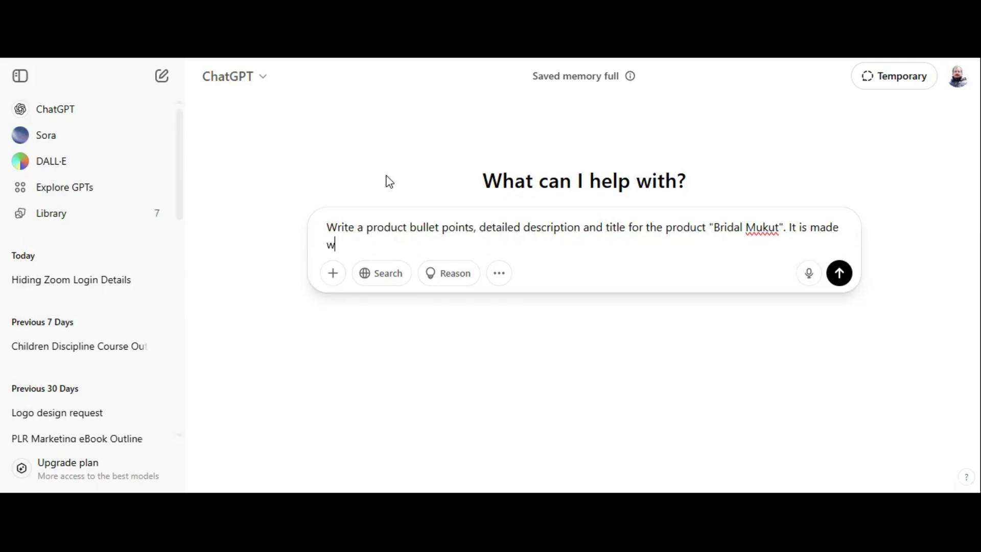
pyautogui.write('th shola and used for')
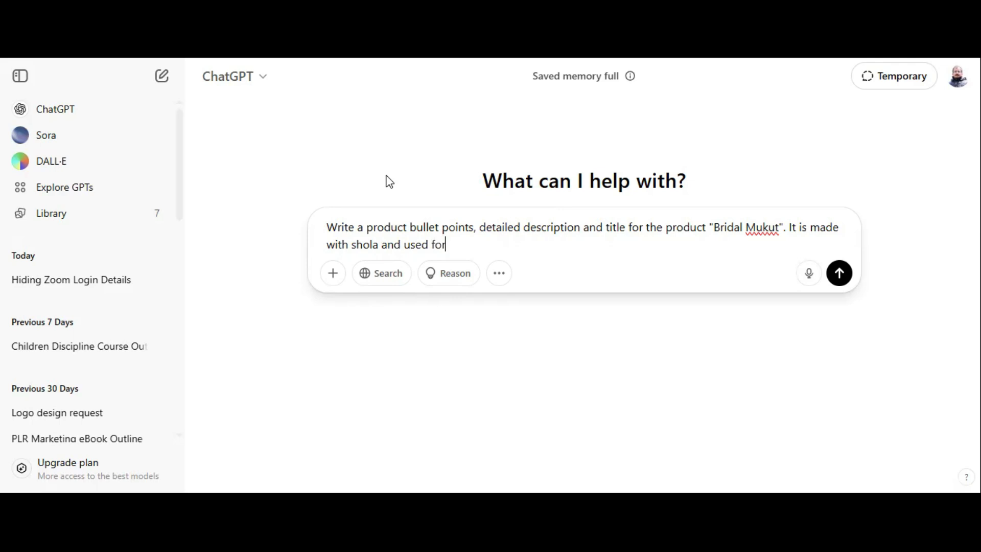
pyautogui.write(' traditional wedding events.')
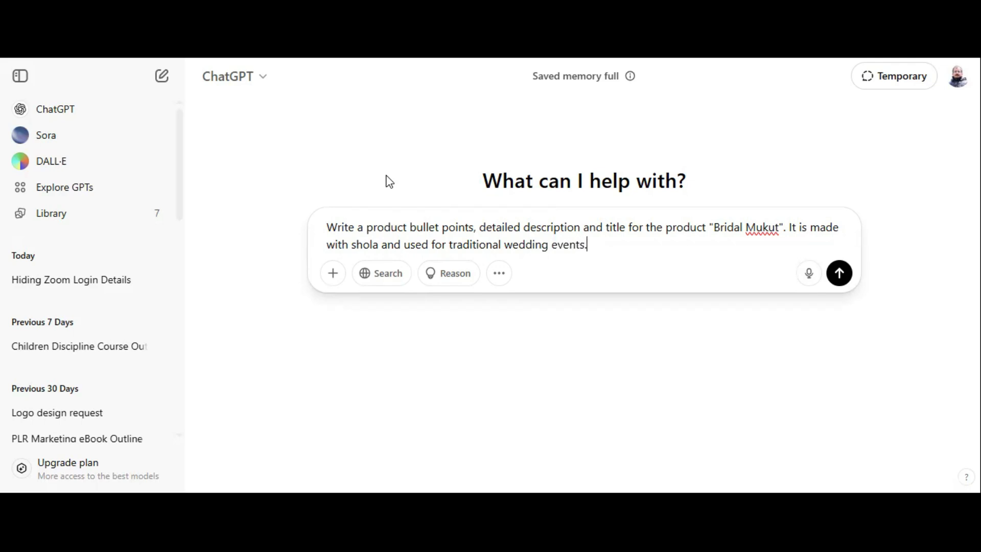
pyautogui.press('Return')
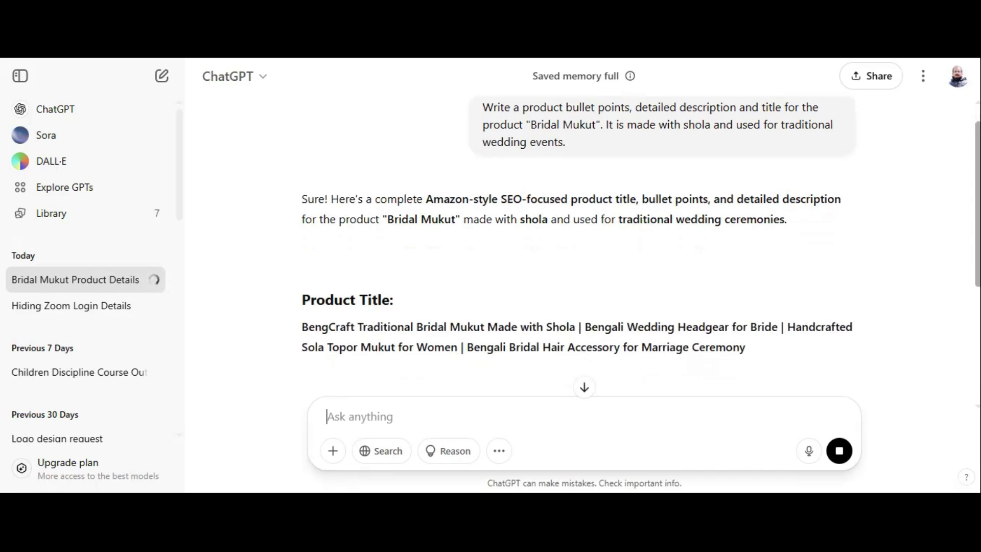
# - Copy the generated product title from ChatGPT and replace the product's title with it in the WooCommerce editor
pyautogui.scroll(-2, 949, 317)
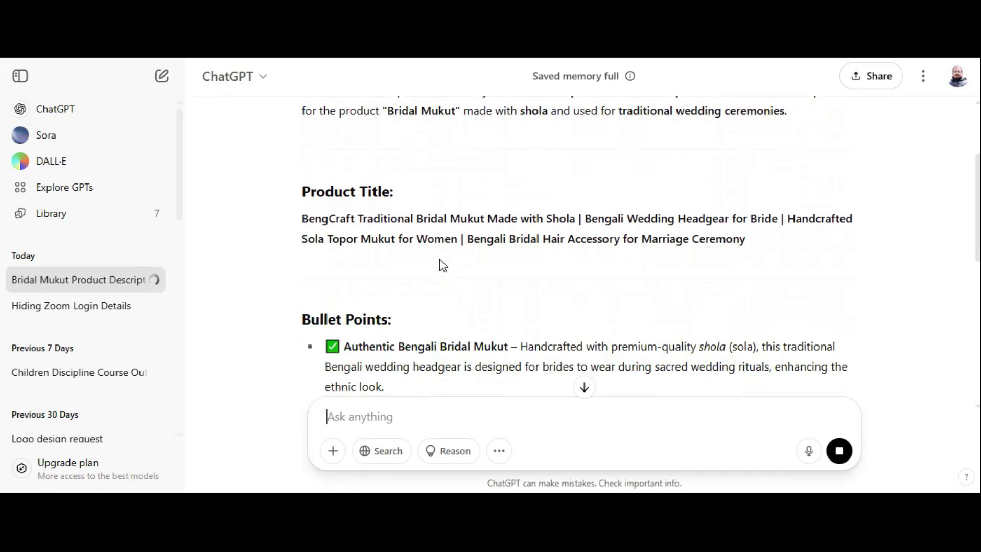
pyautogui.moveTo(303, 219); pyautogui.dragTo(741, 250)
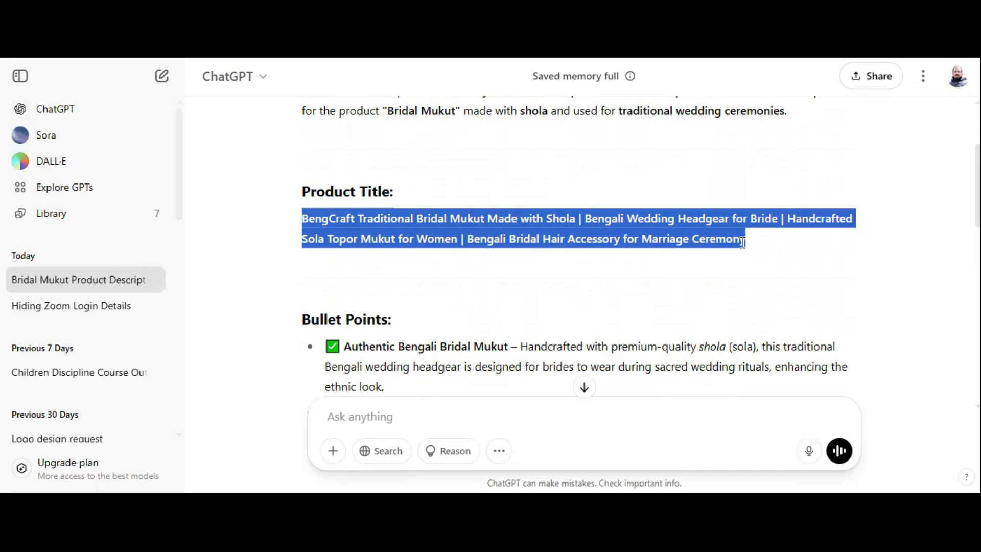
pyautogui.click(690, 229)
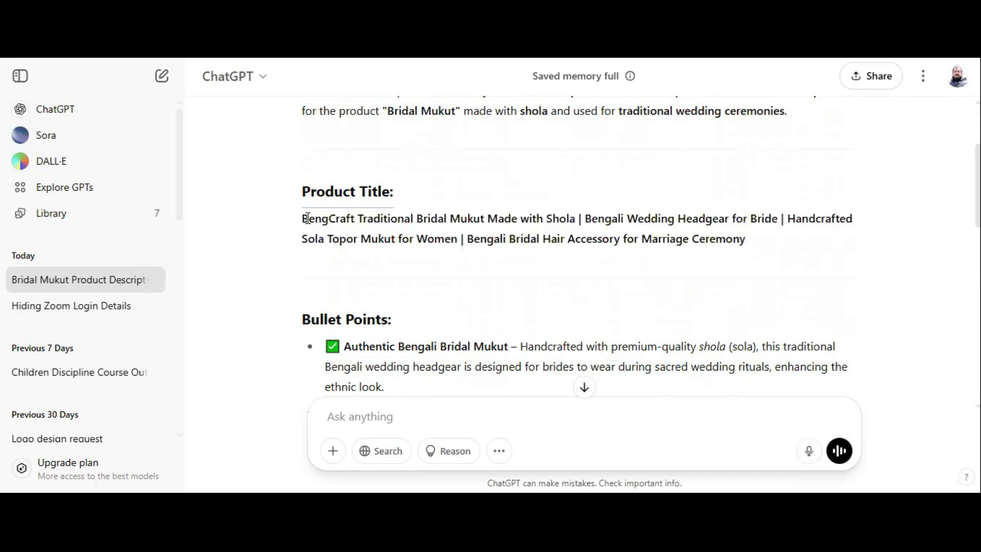
pyautogui.moveTo(302, 219); pyautogui.dragTo(750, 241)
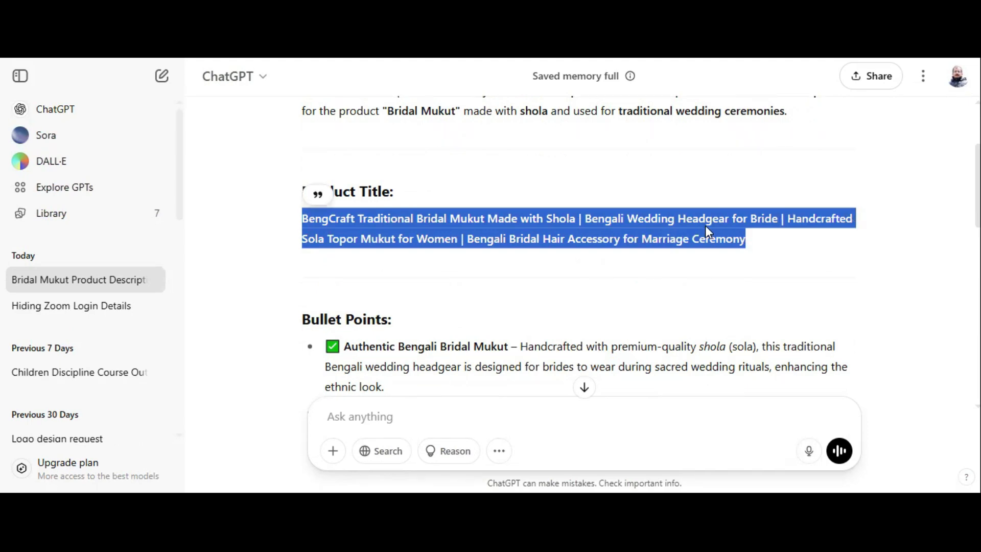
pyautogui.hotkey('alt', 'Tab')
pyautogui.moveTo(224, 173); pyautogui.dragTo(138, 166)
pyautogui.moveTo(248, 169); pyautogui.dragTo(116, 158)
pyautogui.hotkey('ctrl', 'v')
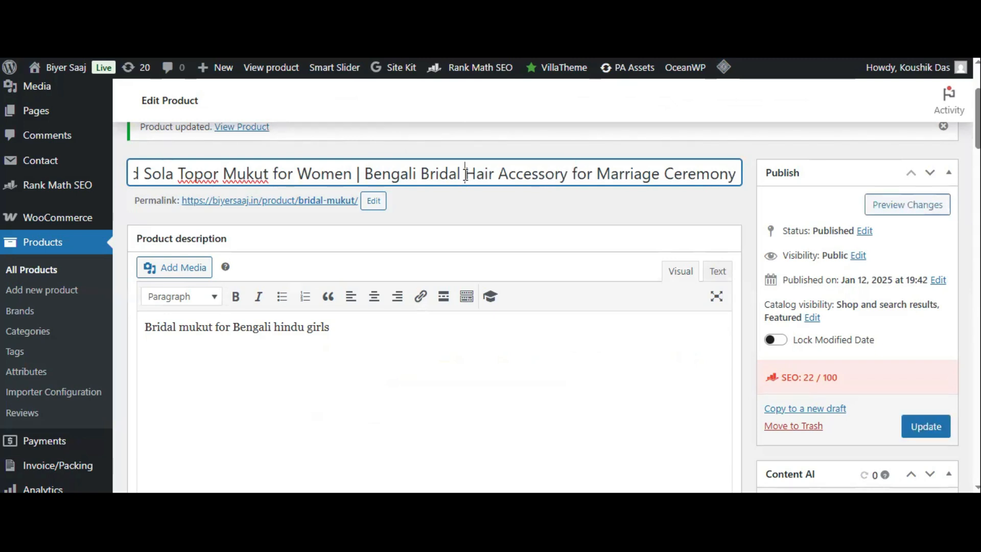
# - Delete "| Bengali Bridal" before "Hair Accessory" in the product title
pyautogui.moveTo(465, 174); pyautogui.dragTo(396, 176)
pyautogui.moveTo(358, 176); pyautogui.dragTo(351, 180)
pyautogui.press('BackSpace')
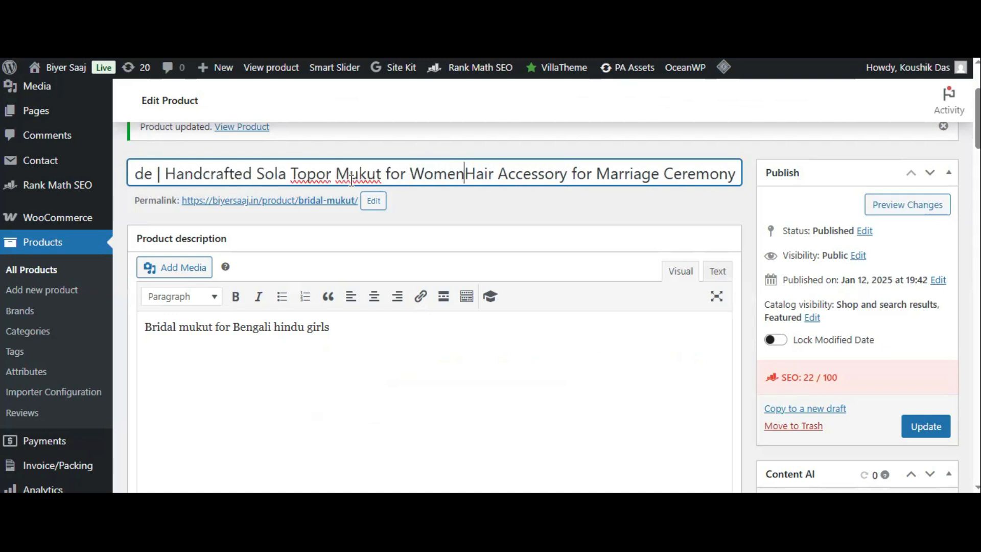
# - Replace "Made with Shola |" in the product title with a comma after "Traditional Bridal Mukut"
pyautogui.moveTo(307, 176); pyautogui.dragTo(76, 185)
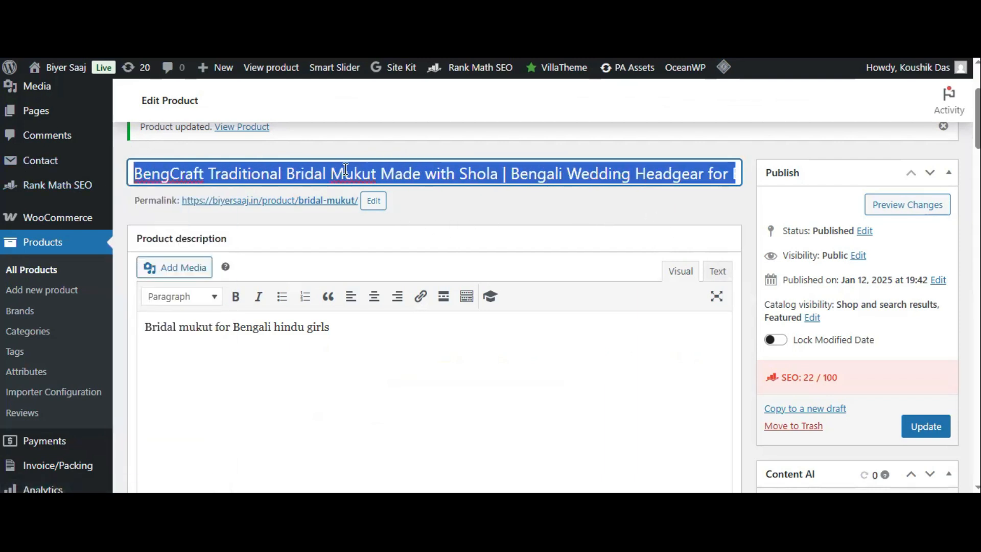
pyautogui.click(507, 174)
pyautogui.press('BackSpace')
pyautogui.press('BackSpace')
pyautogui.press('BackSpace')
pyautogui.press('BackSpace')
pyautogui.press('BackSpace')
pyautogui.press('BackSpace')
pyautogui.press('BackSpace')
pyautogui.press('BackSpace')
pyautogui.press('BackSpace')
pyautogui.press('BackSpace')
pyautogui.press('BackSpace')
pyautogui.press('BackSpace')
pyautogui.press('BackSpace')
pyautogui.press('BackSpace')
pyautogui.press('BackSpace')
pyautogui.press('BackSpace')
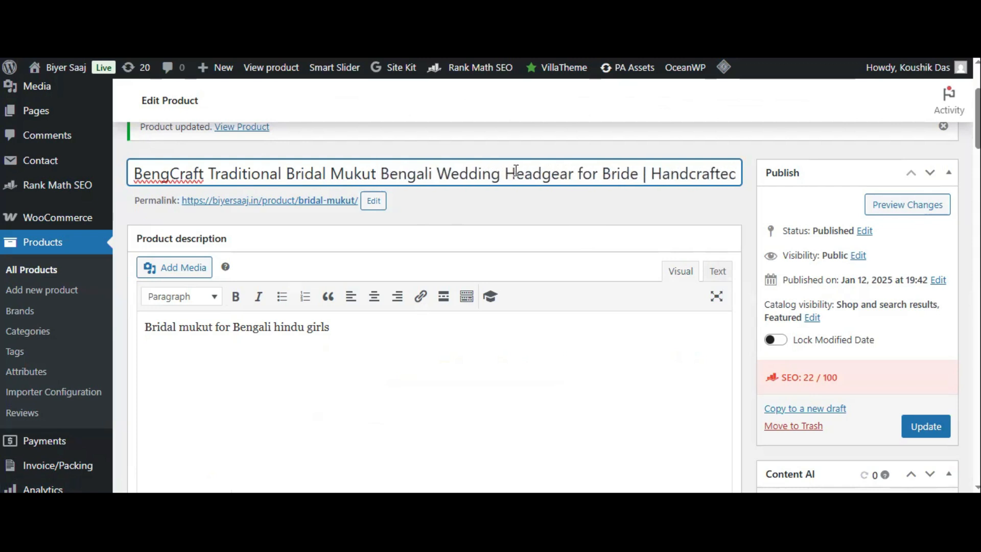
pyautogui.write(',')
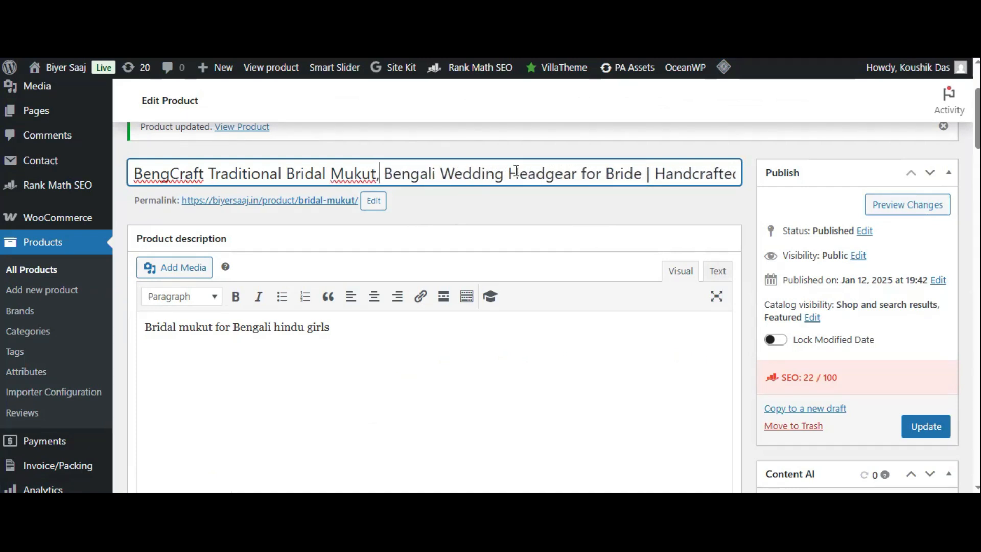
# - Remove the words "BengCraft" and "Bengali" from the product title
pyautogui.click(502, 175)
pyautogui.moveTo(209, 173); pyautogui.dragTo(132, 184)
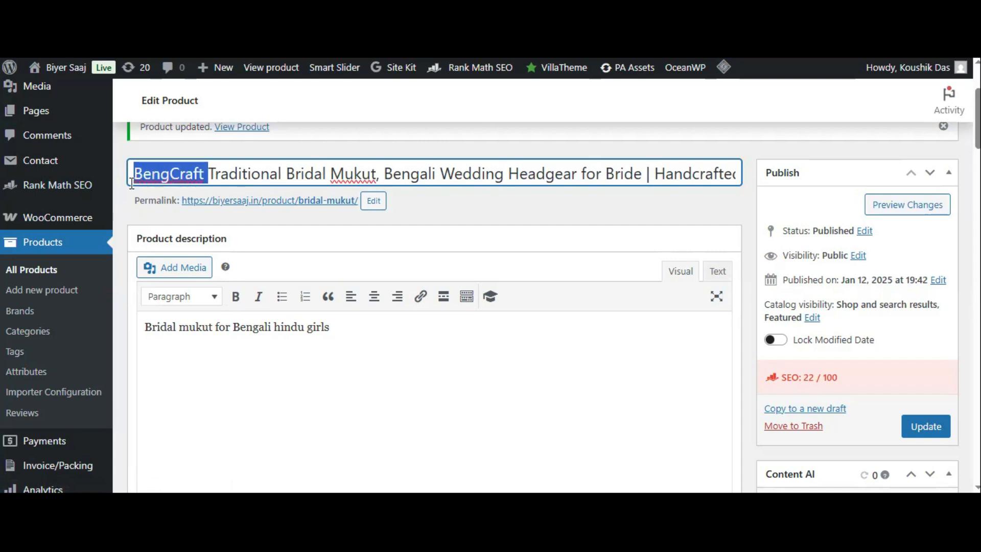
pyautogui.press('BackSpace')
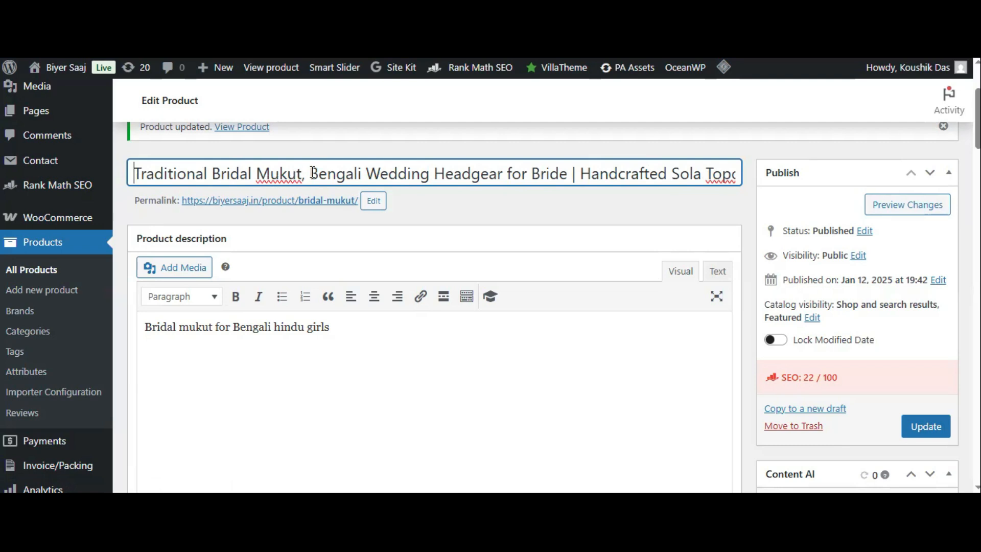
pyautogui.click(369, 173)
pyautogui.press('BackSpace')
pyautogui.press('BackSpace')
pyautogui.press('BackSpace')
pyautogui.press('BackSpace')
pyautogui.press('BackSpace')
pyautogui.press('BackSpace')
pyautogui.press('BackSpace')
pyautogui.press('BackSpace')
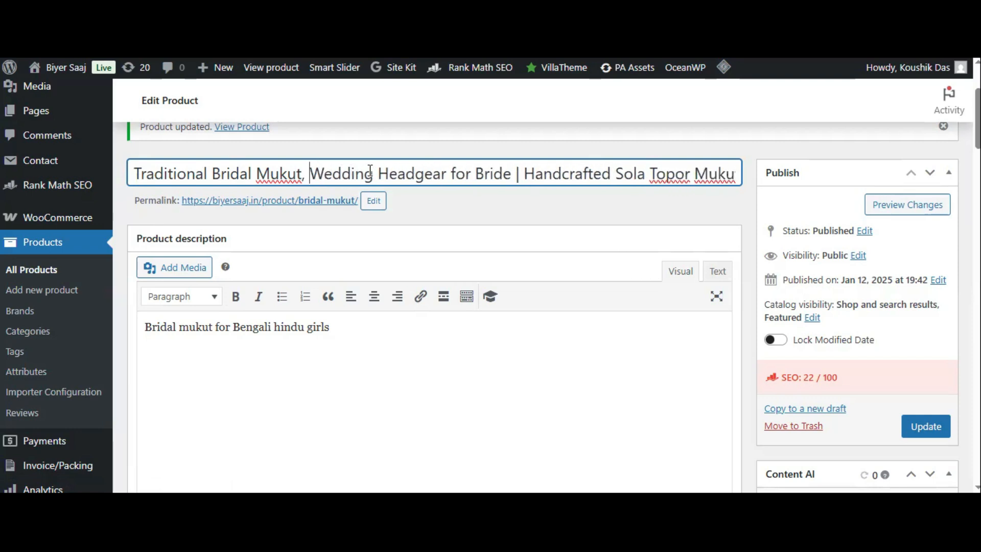
# - Replace "for Bride |" in the product title with a comma after "Wedding Headgear"
pyautogui.click(524, 172)
pyautogui.press('BackSpace')
pyautogui.press('BackSpace')
pyautogui.press('BackSpace')
pyautogui.press('BackSpace')
pyautogui.press('BackSpace')
pyautogui.press('BackSpace')
pyautogui.press('BackSpace')
pyautogui.press('BackSpace')
pyautogui.press('BackSpace')
pyautogui.press('BackSpace')
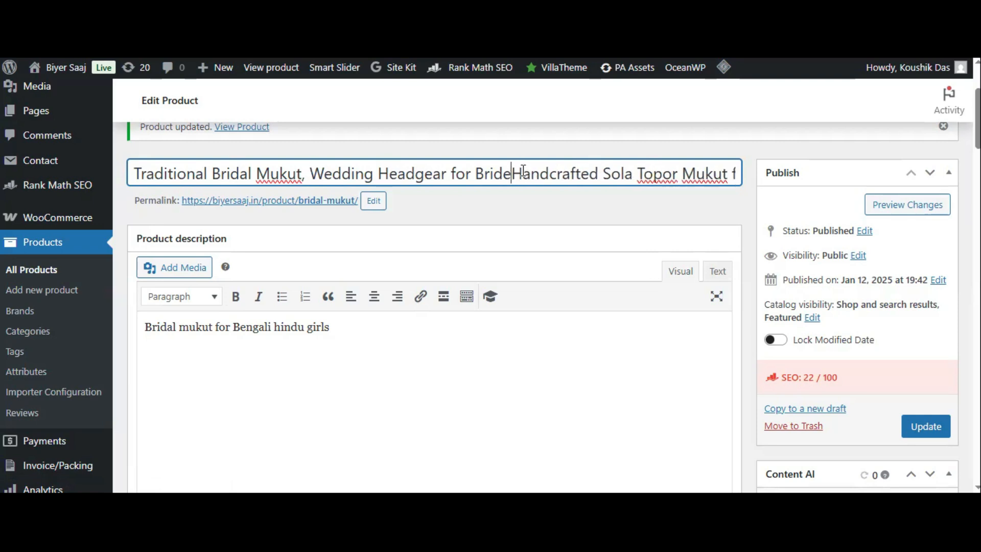
pyautogui.press('BackSpace')
pyautogui.press('BackSpace')
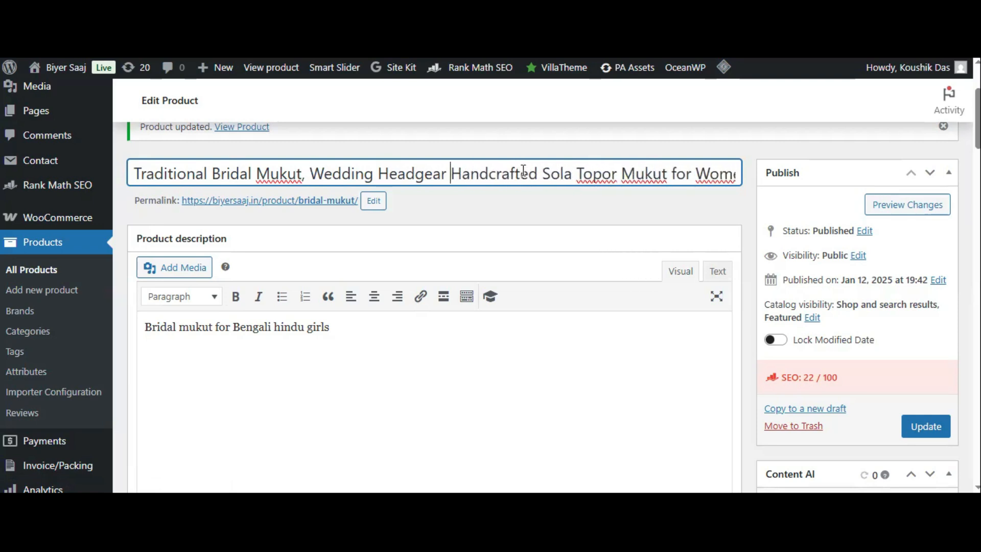
pyautogui.write(',')
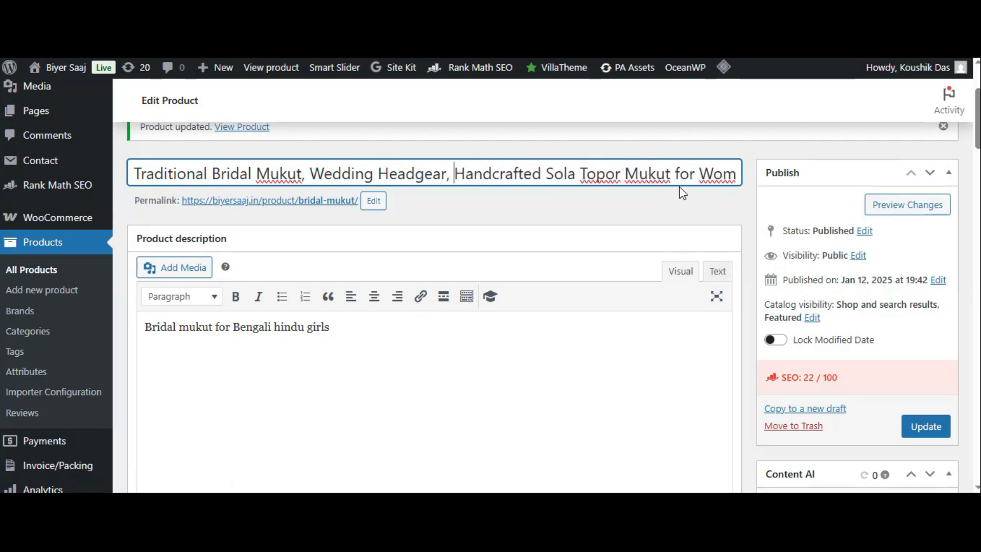
# - Delete "Sola Topor Mukut for" from the product title and separate "Women" and "Hair" with a space
pyautogui.moveTo(696, 172); pyautogui.dragTo(553, 177)
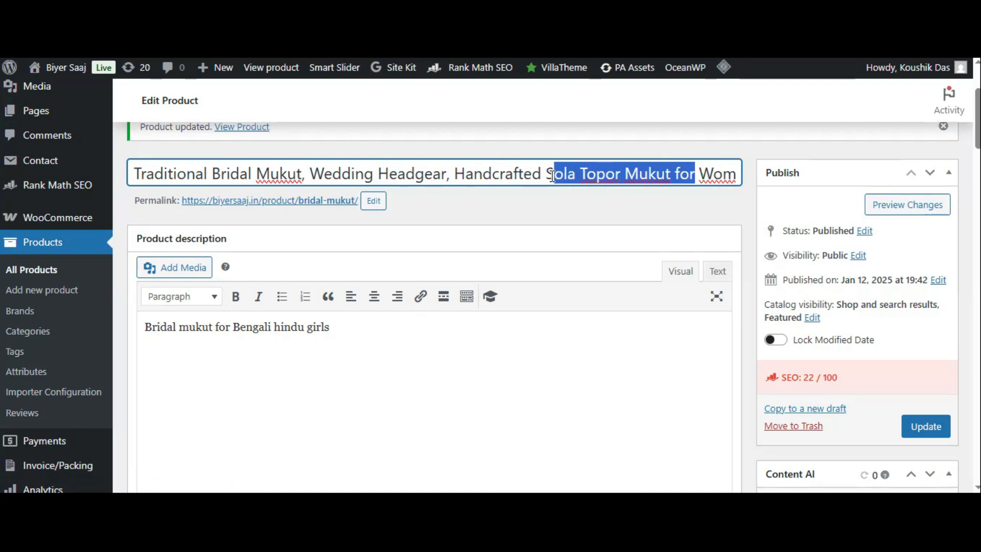
pyautogui.press('BackSpace')
pyautogui.press('BackSpace')
pyautogui.press('BackSpace')
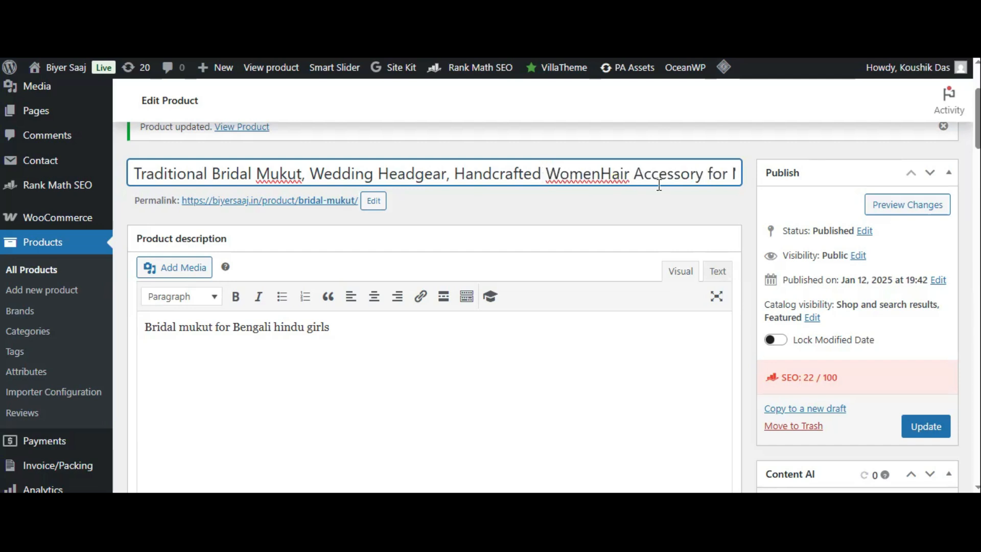
pyautogui.click(602, 172)
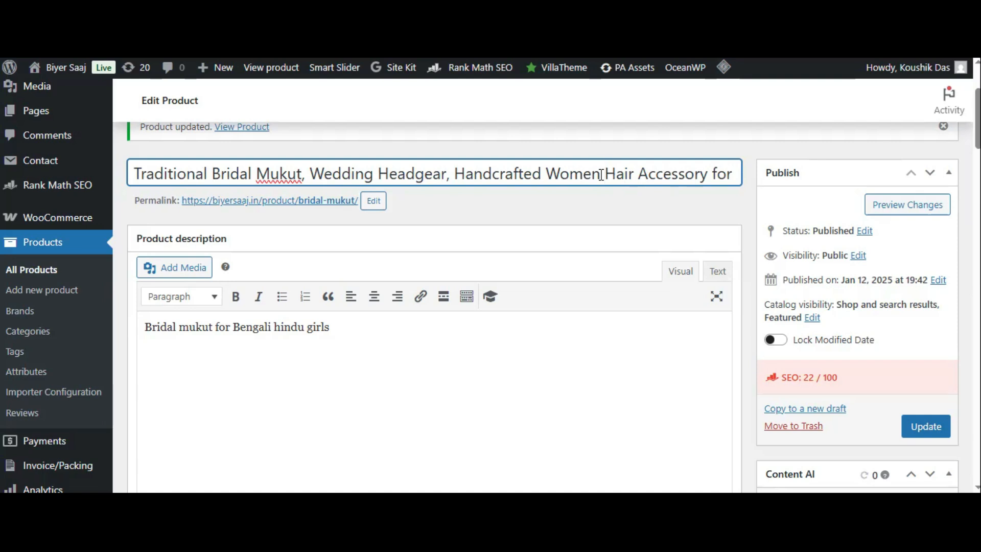
# - Delete "for Marriage Ceremony" from the end of the product title and update the product
pyautogui.moveTo(707, 172); pyautogui.dragTo(759, 180)
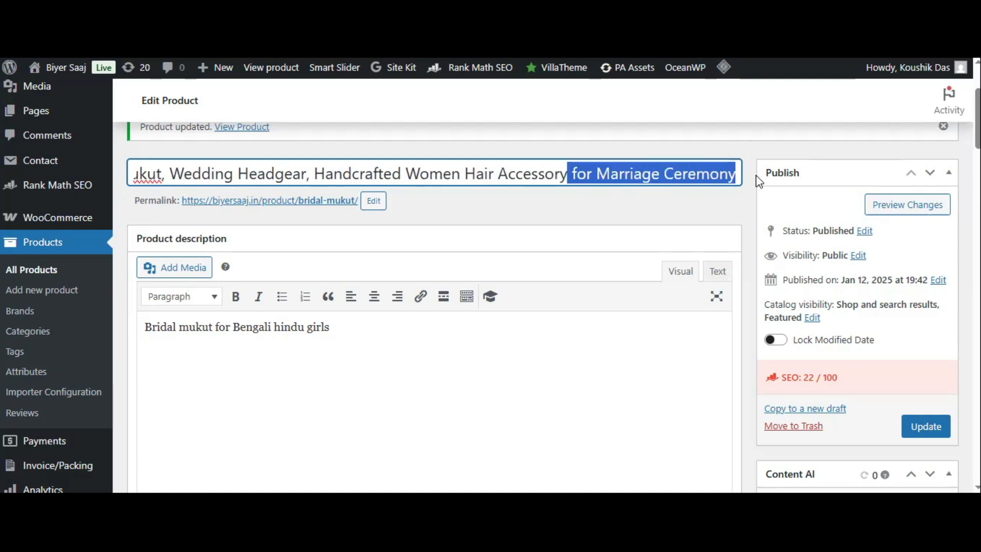
pyautogui.press('BackSpace')
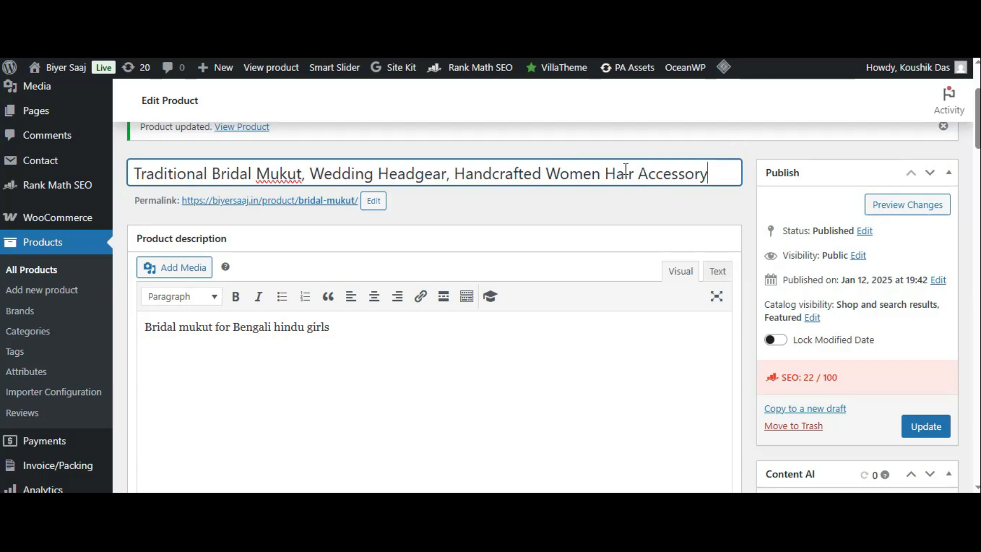
pyautogui.press('Return')
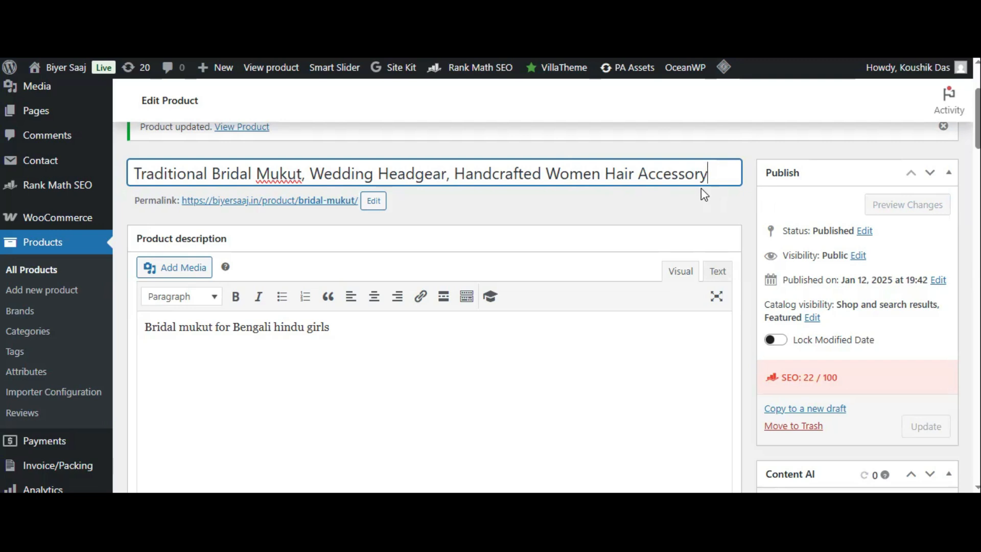
# - Copy the five bullet points from the ChatGPT reply into the empty product short description in the WooCommerce editor
pyautogui.hotkey('alt', 'Tab')
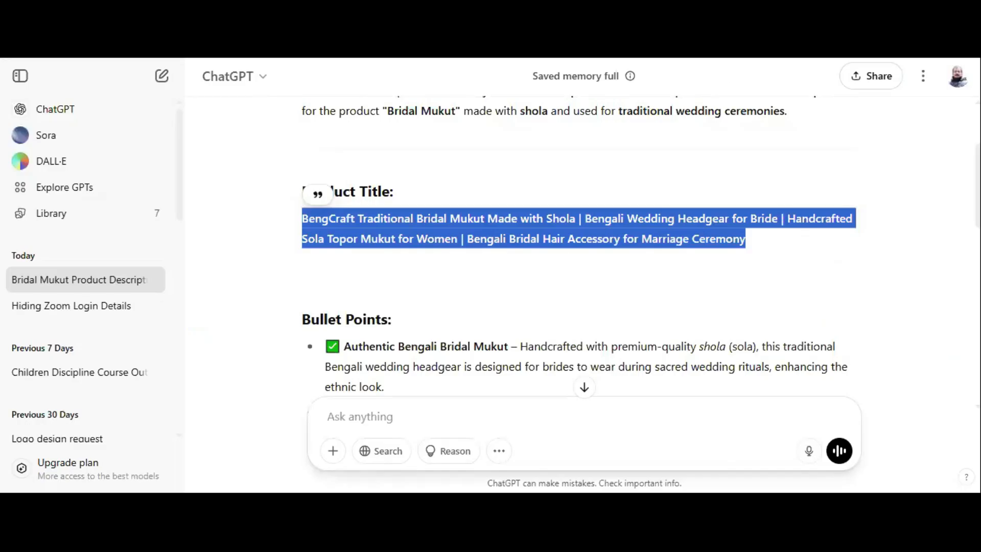
pyautogui.scroll(-3, 582, 245)
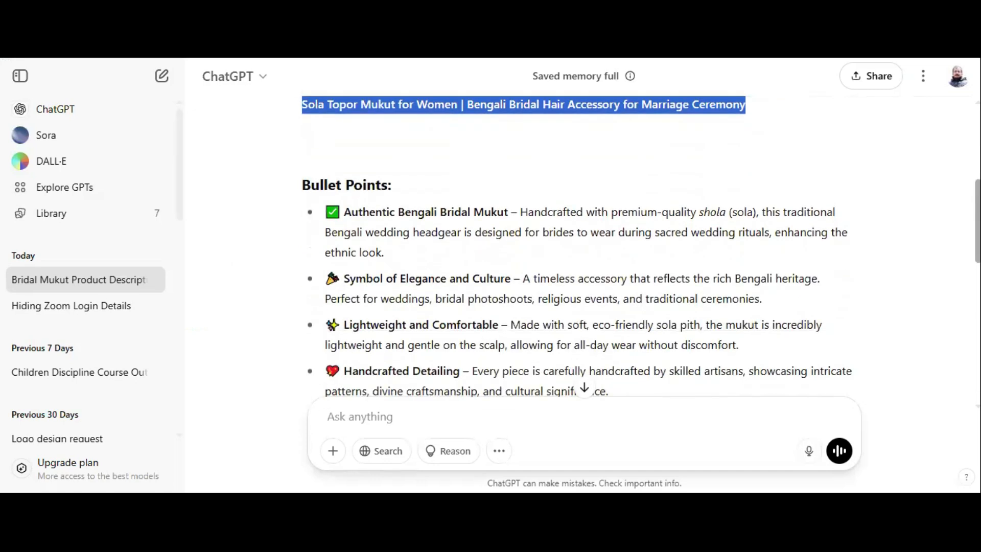
pyautogui.scroll(-1, 582, 245)
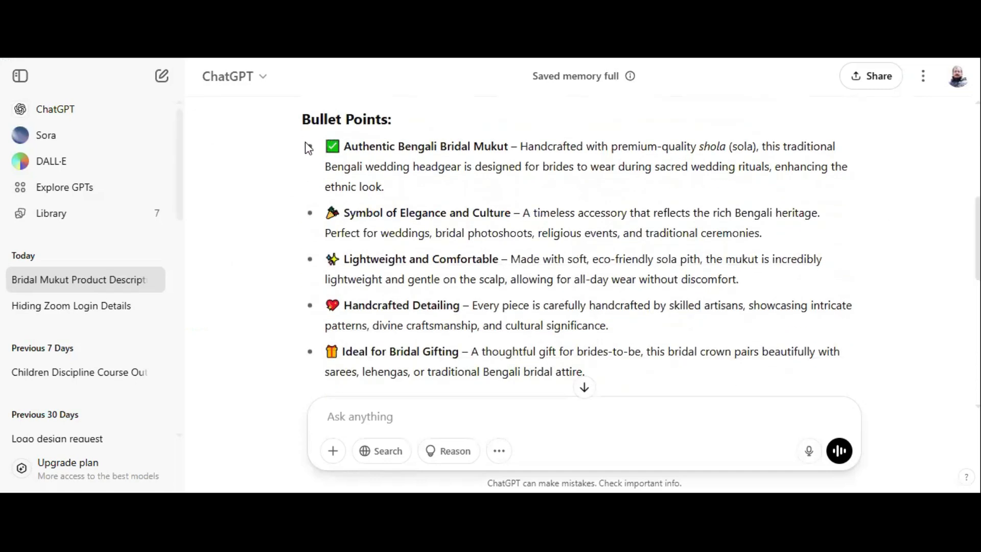
pyautogui.moveTo(308, 148); pyautogui.dragTo(585, 152)
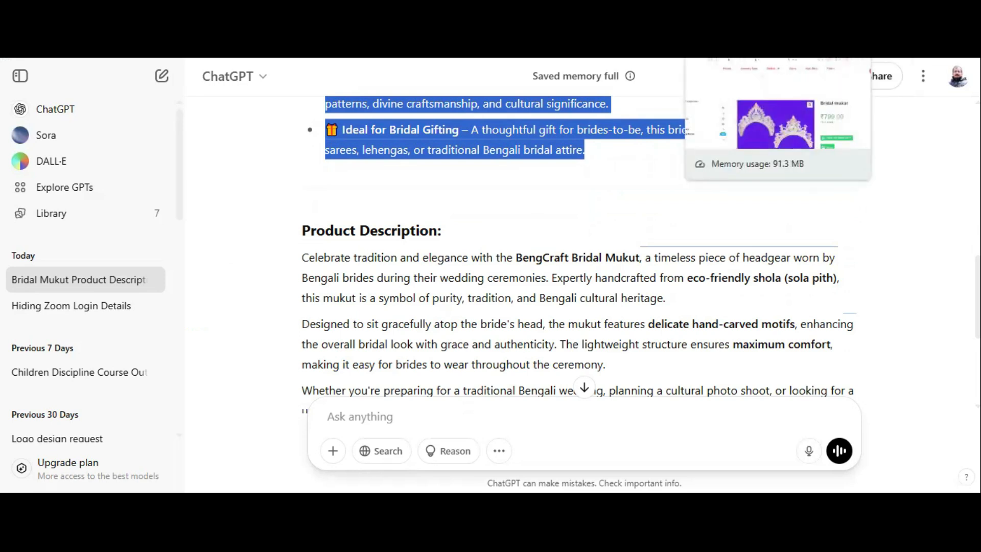
pyautogui.hotkey('ctrl', 'Tab')
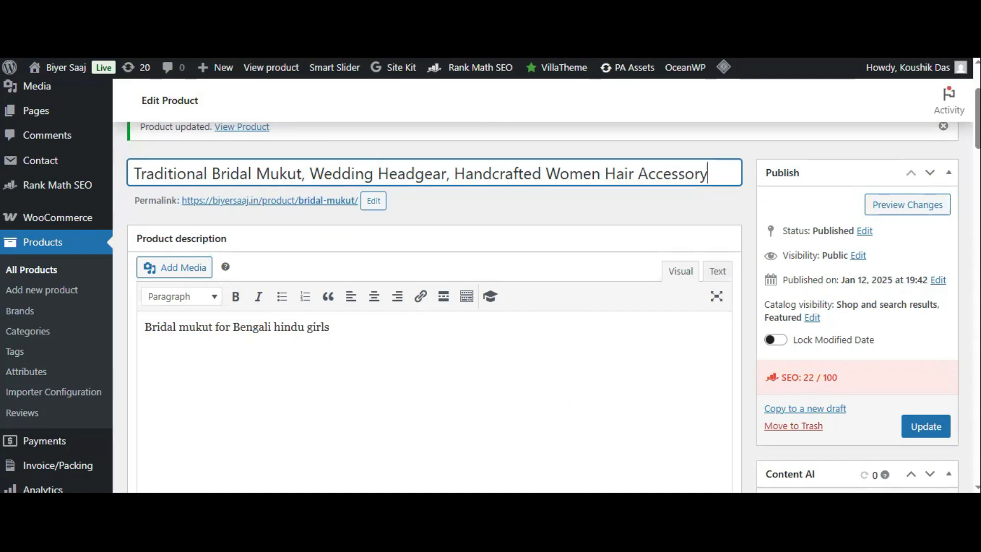
pyautogui.scroll(-15, 491, 286)
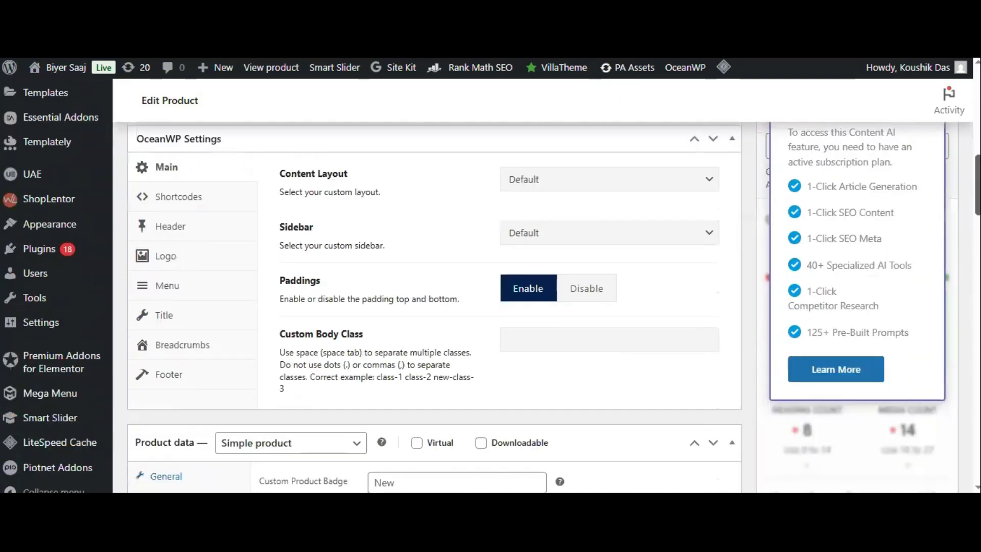
pyautogui.scroll(-5, 471, 362)
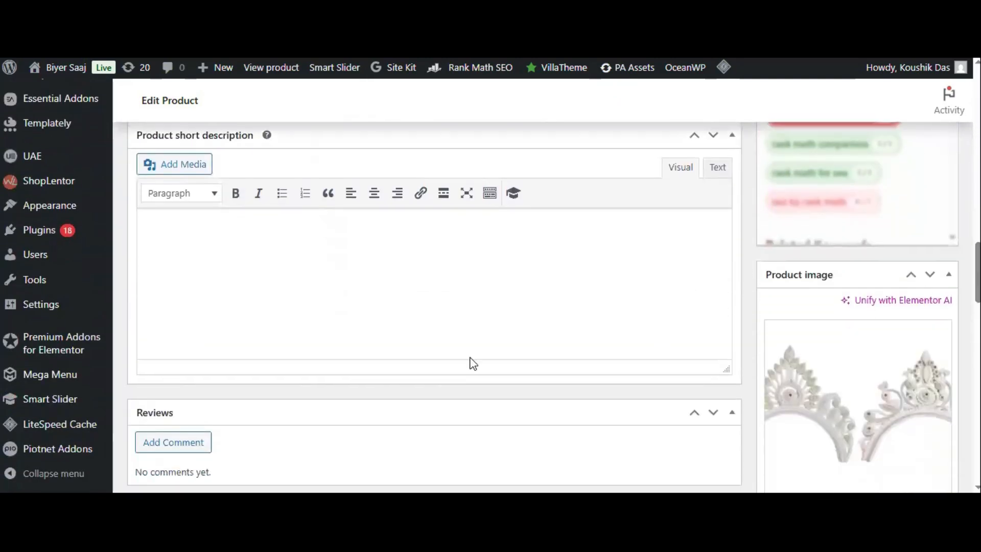
pyautogui.click(382, 268)
pyautogui.hotkey('ctrl', 'v')
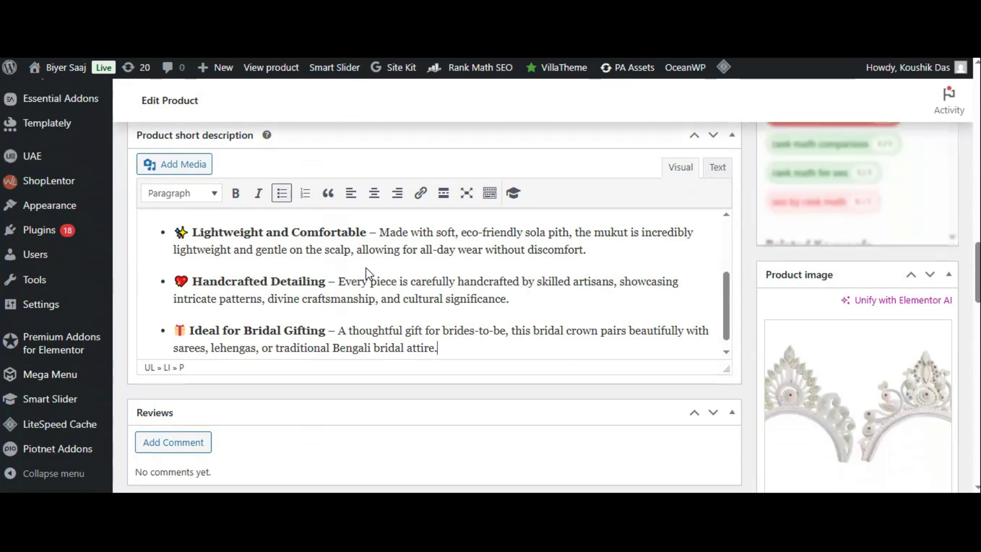
pyautogui.moveTo(730, 295); pyautogui.dragTo(736, 203)
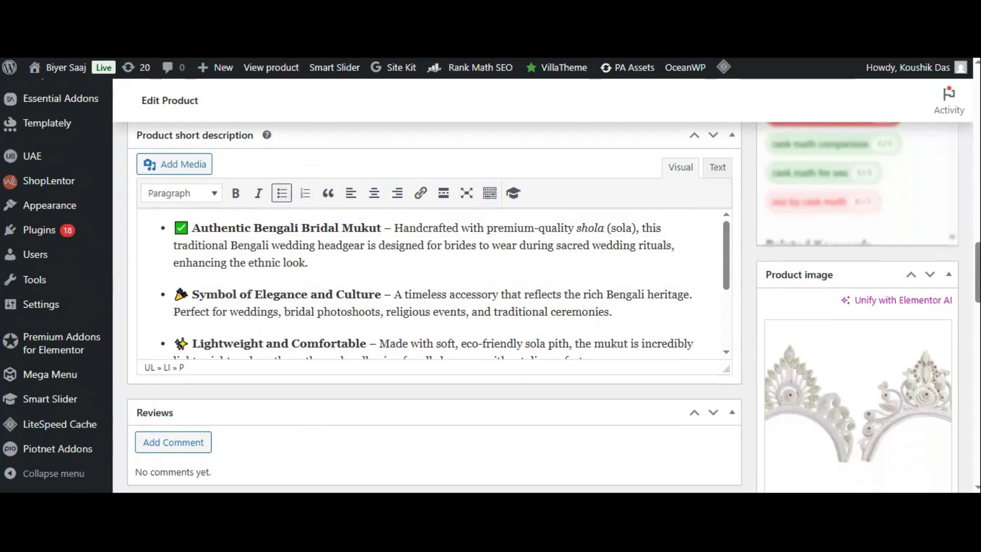
# - Replace the product description "Bridal mukut for Bengali hindu girls" with the full Product Description text copied from ChatGPT
pyautogui.hotkey('ctrl', 'Tab')
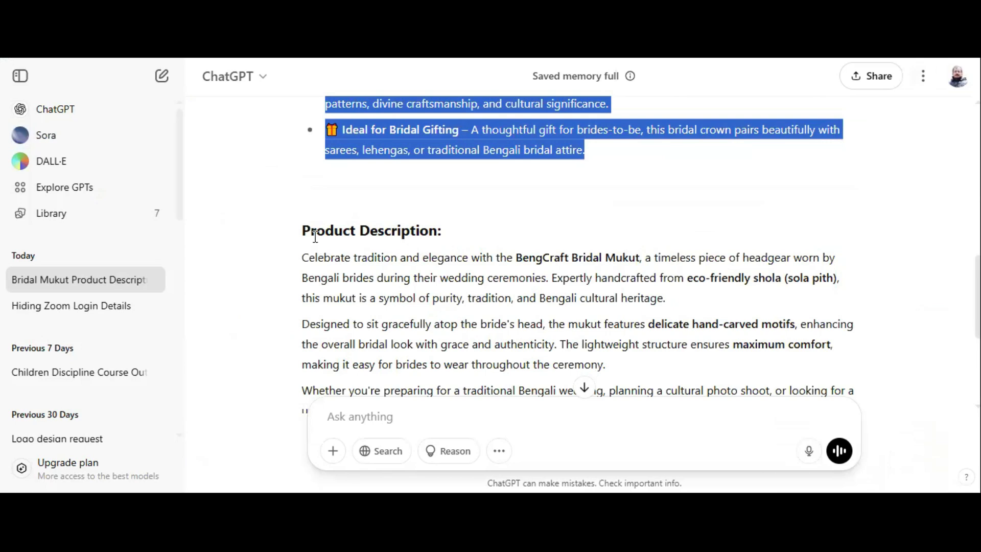
pyautogui.moveTo(302, 258); pyautogui.dragTo(619, 240)
pyautogui.hotkey('ctrl', 'c')
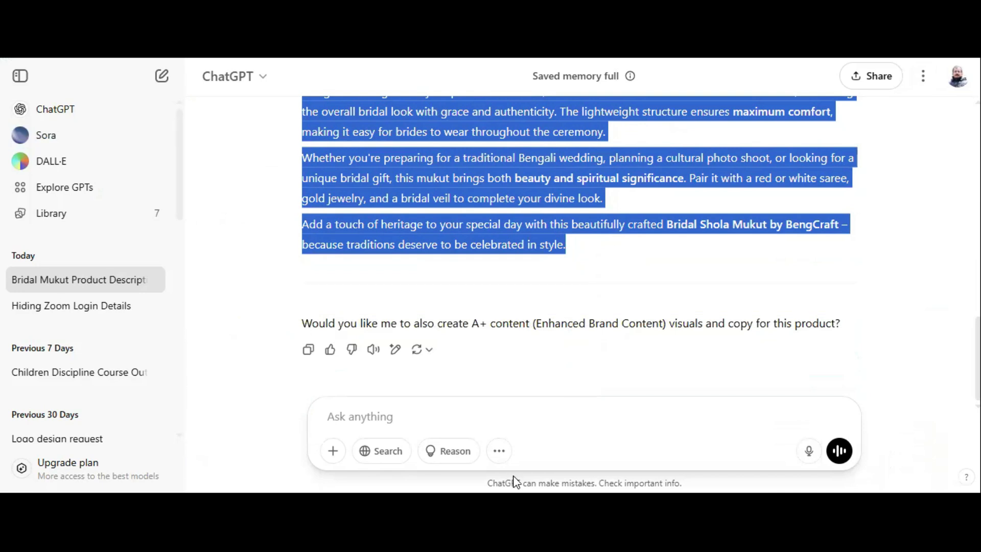
pyautogui.moveTo(531, 491)
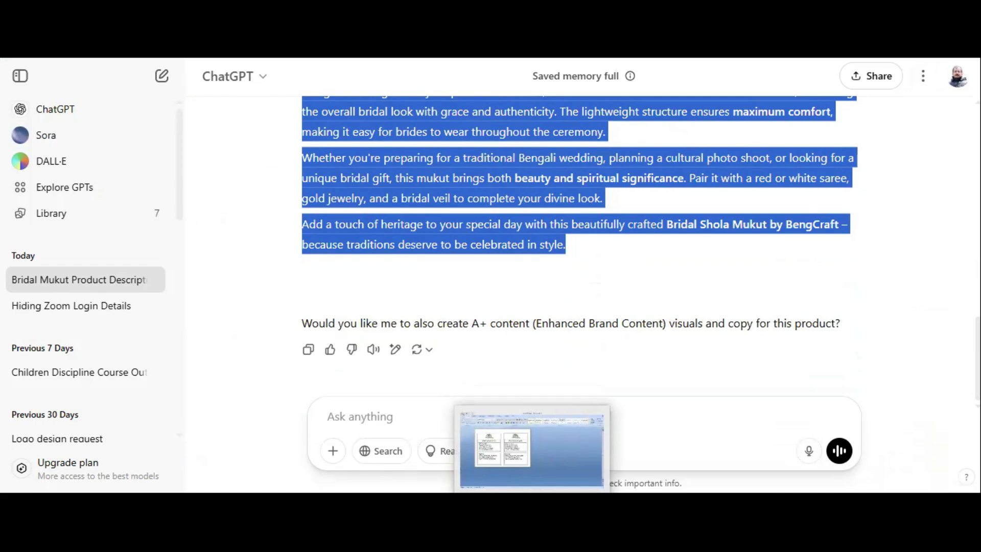
pyautogui.hotkey('ctrl', 'Tab')
pyautogui.moveTo(726, 255); pyautogui.dragTo(706, 198)
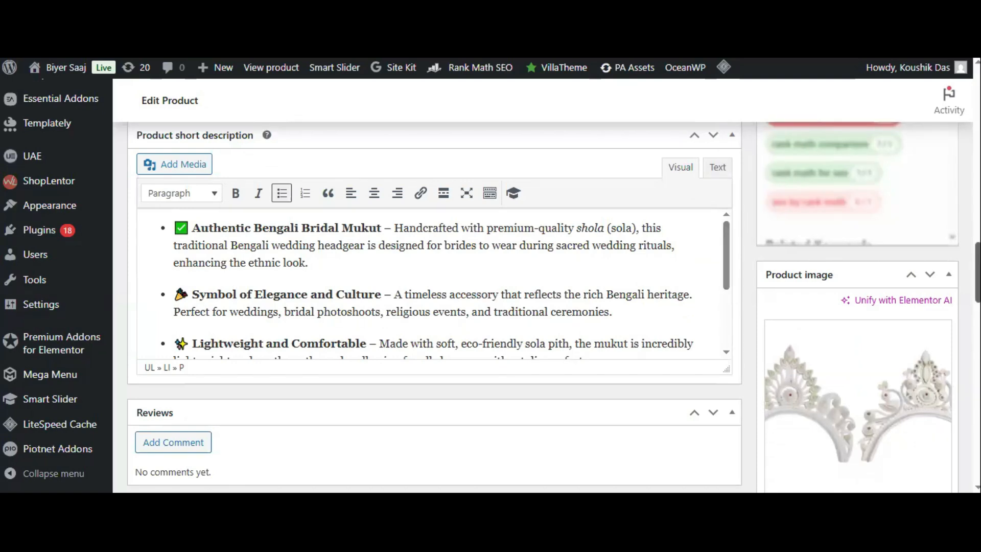
pyautogui.scroll(6, 434, 306)
pyautogui.scroll(10, 525, 255)
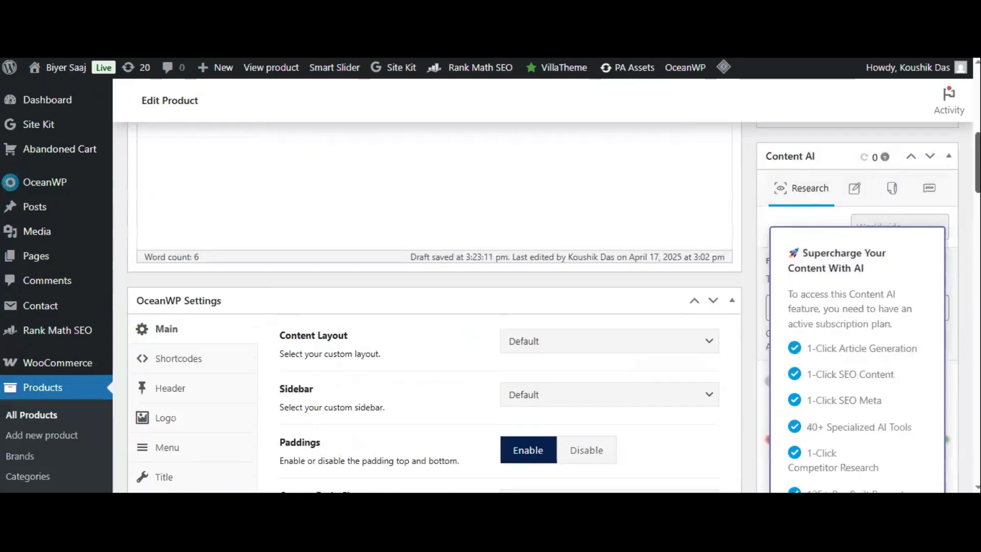
pyautogui.moveTo(524, 254); pyautogui.dragTo(127, 240)
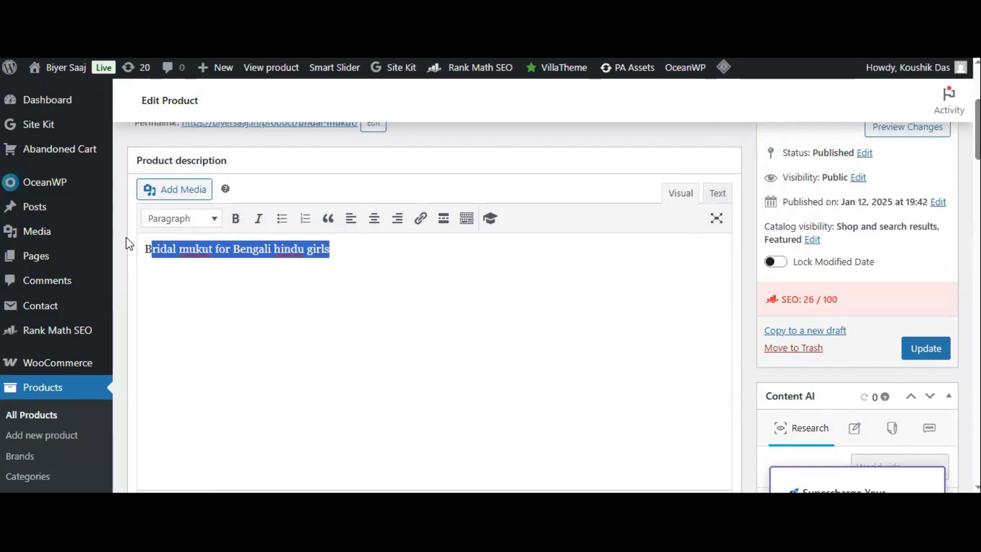
pyautogui.hotkey('ctrl', 'v')
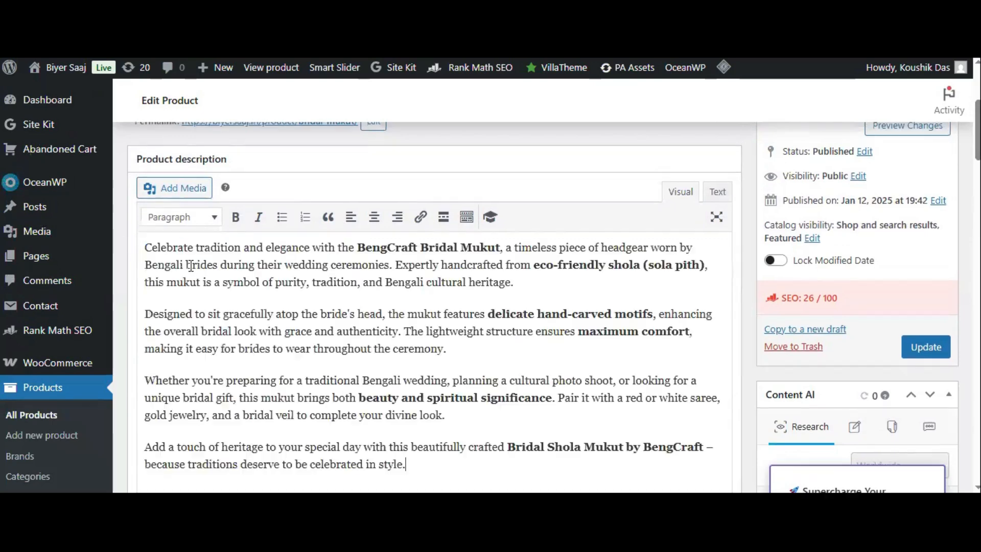
pyautogui.scroll(-1, 191, 266)
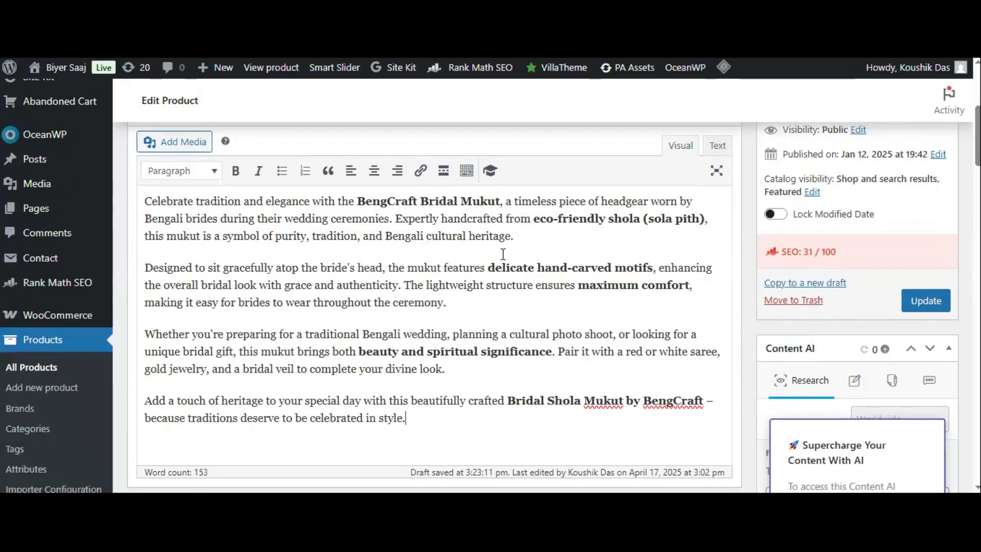
pyautogui.scroll(-4, 490, 286)
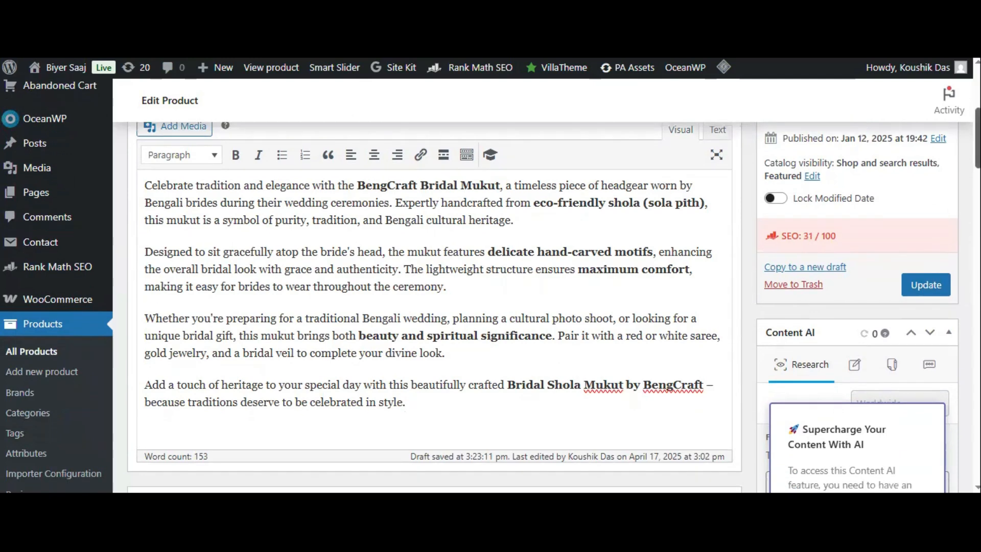
pyautogui.scroll(6, 491, 286)
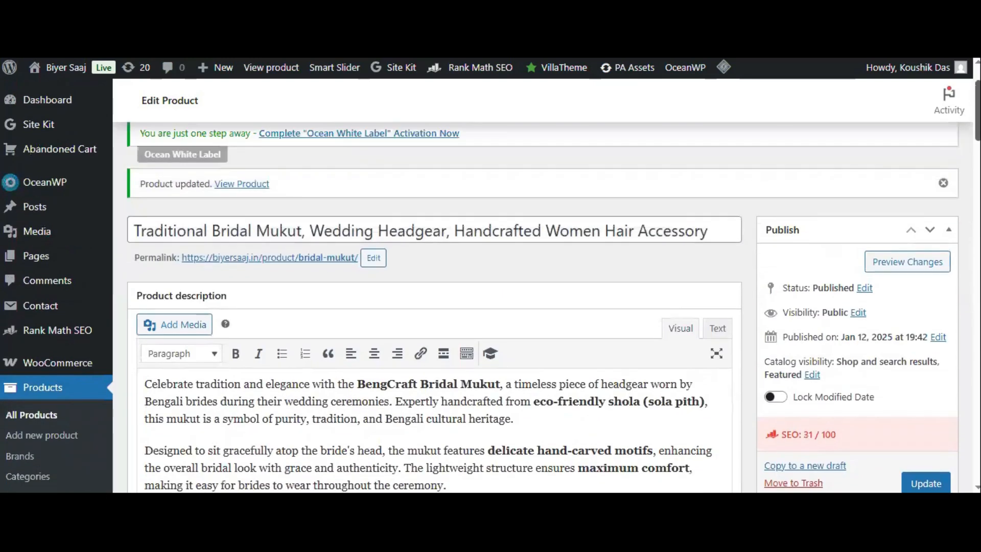
# - Set the product's stock quantity to 99 in the inventory data
pyautogui.scroll(-3, 490, 286)
pyautogui.scroll(-14, 946, 223)
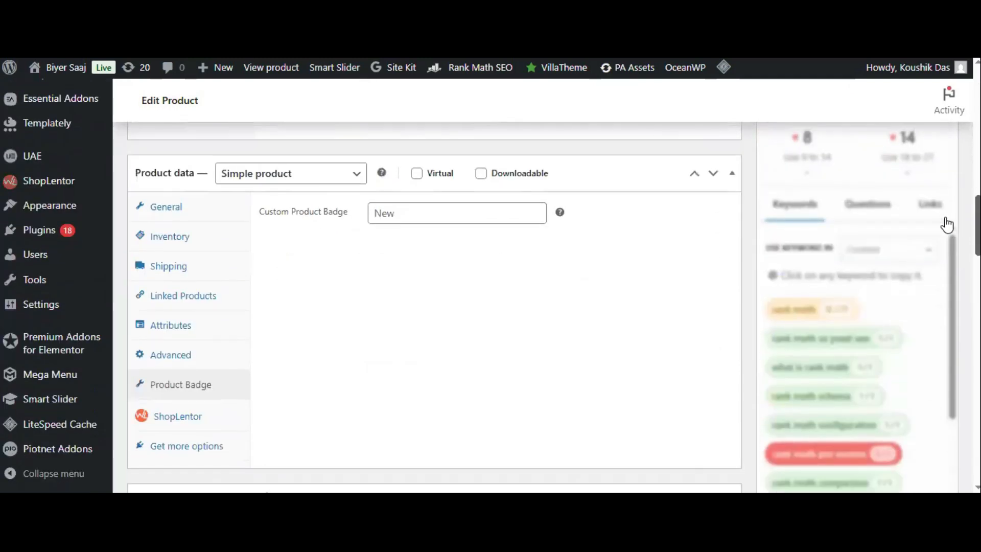
pyautogui.click(156, 217)
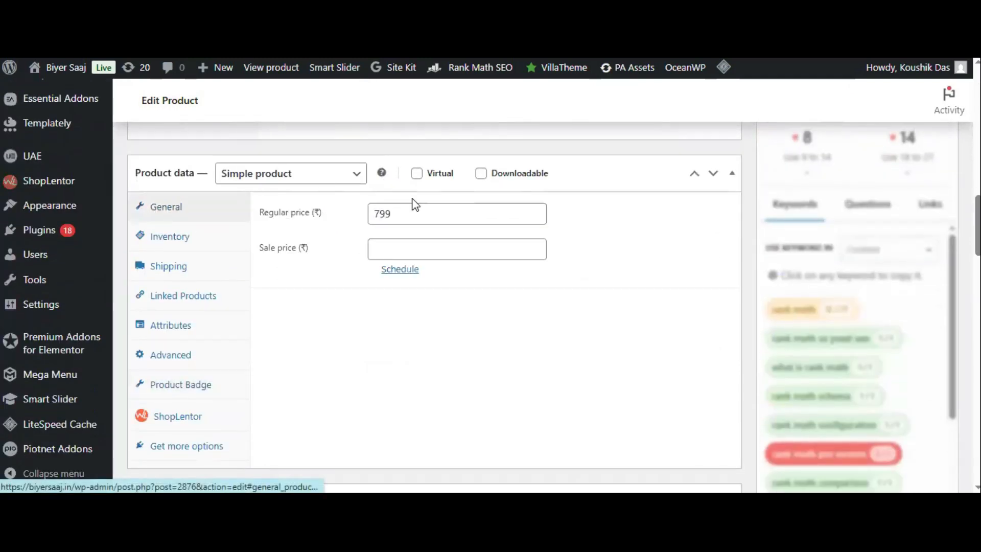
pyautogui.click(399, 213)
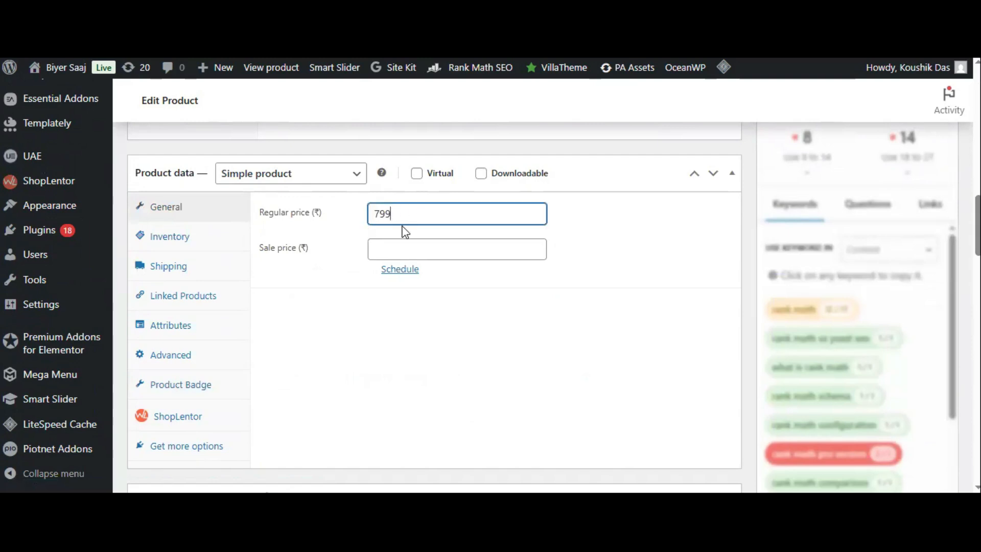
pyautogui.click(184, 243)
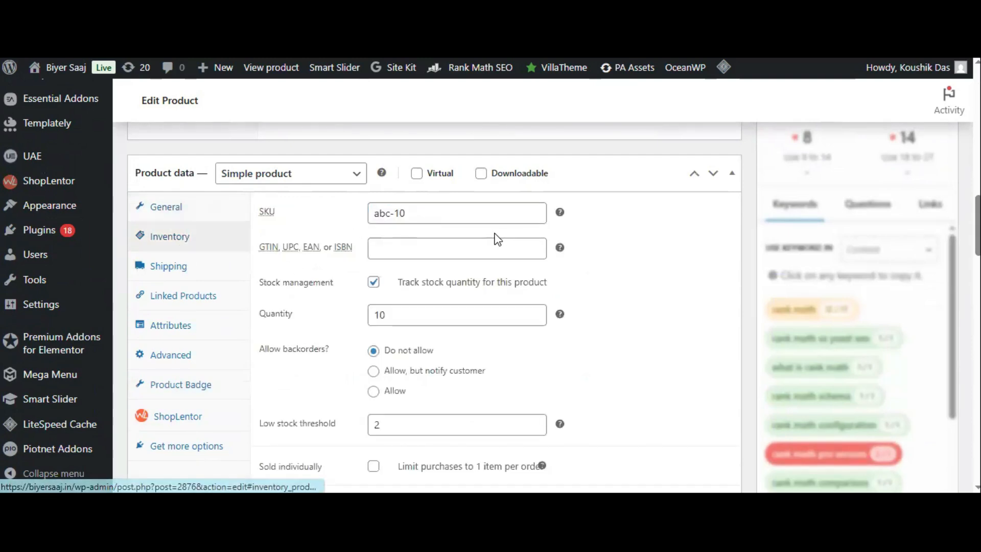
pyautogui.doubleClick(410, 314)
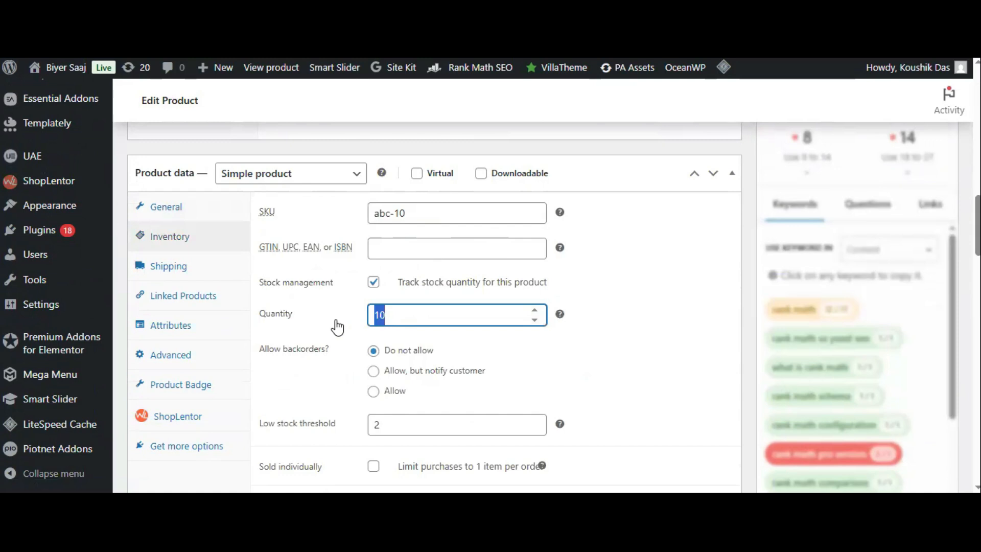
pyautogui.write('100')
pyautogui.moveTo(394, 314); pyautogui.dragTo(371, 315)
pyautogui.write('99')
pyautogui.click(701, 245)
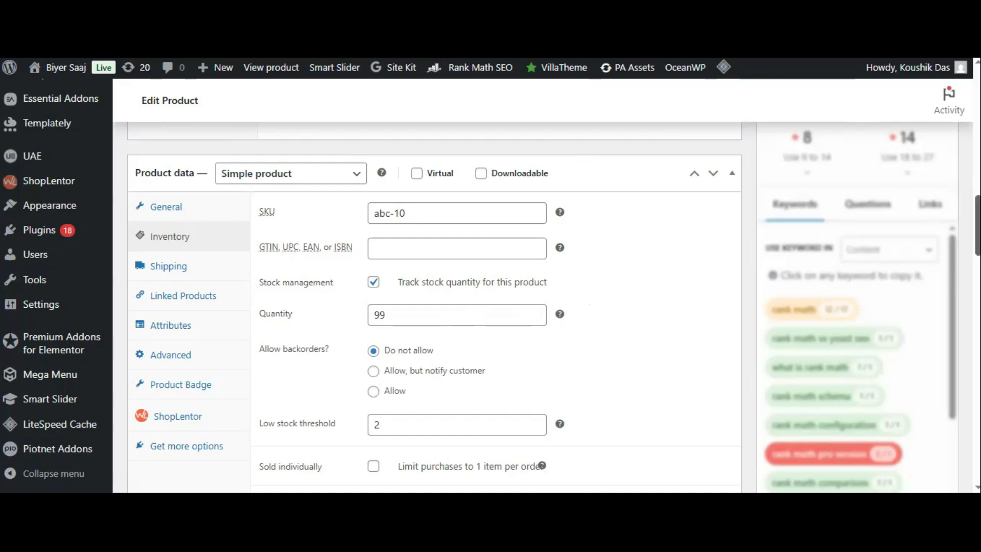
# - Update the product to save the new description, short description and stock quantity
pyautogui.scroll(-7, 434, 307)
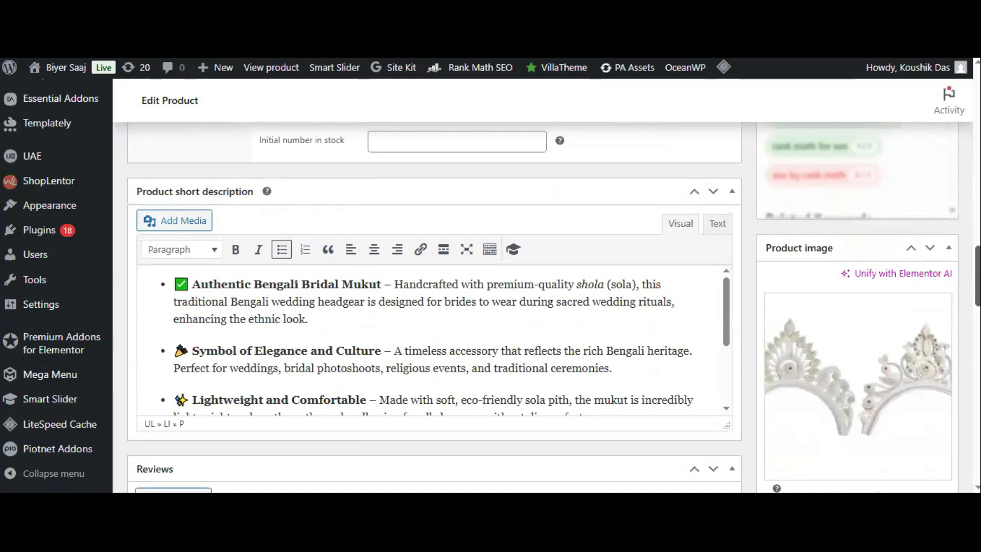
pyautogui.scroll(-7, 932, 417)
pyautogui.scroll(20, 931, 417)
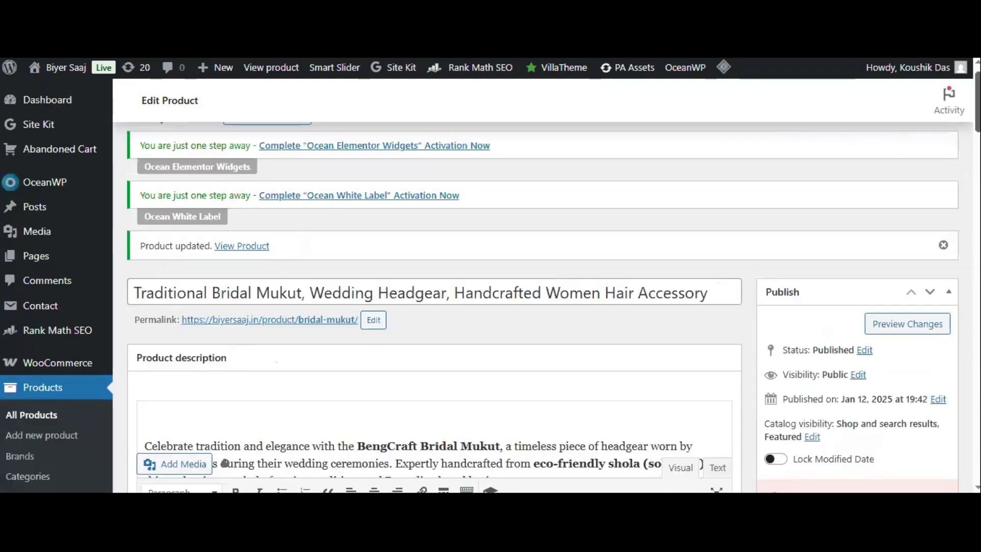
pyautogui.scroll(-3, 490, 307)
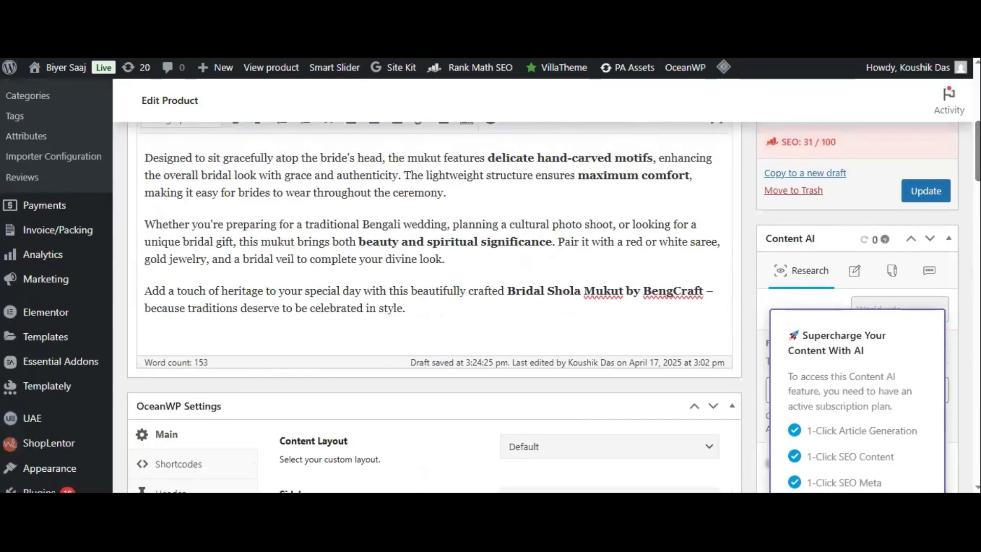
pyautogui.click(928, 194)
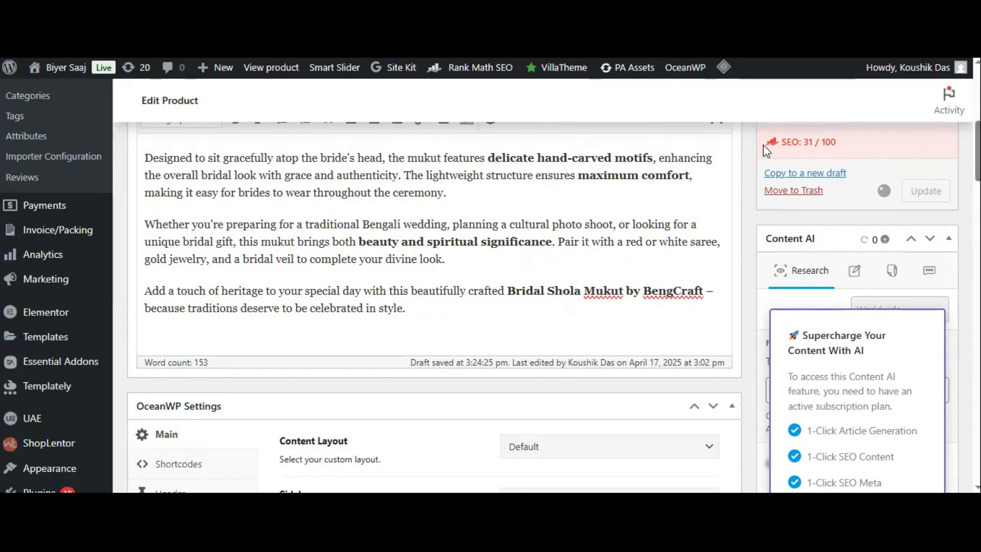
# - Review the product's live store page, including its gallery images, title, bullet points and stock
pyautogui.scroll(3, 434, 306)
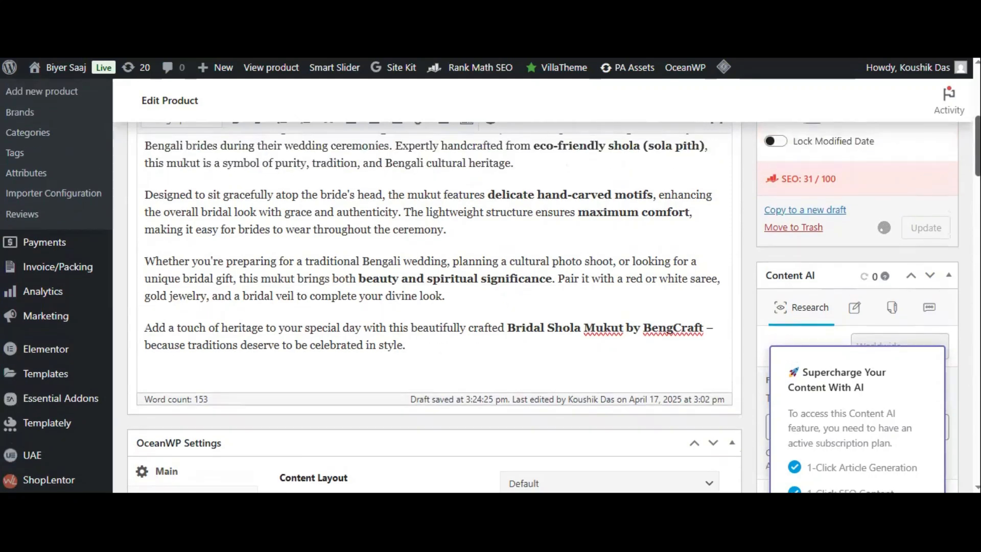
pyautogui.scroll(5, 435, 307)
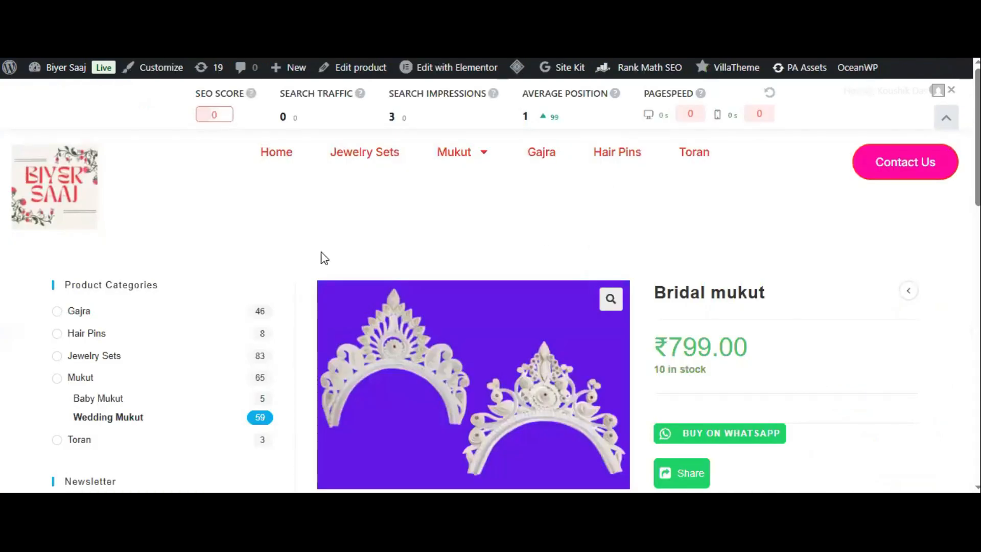
pyautogui.scroll(-5, 337, 306)
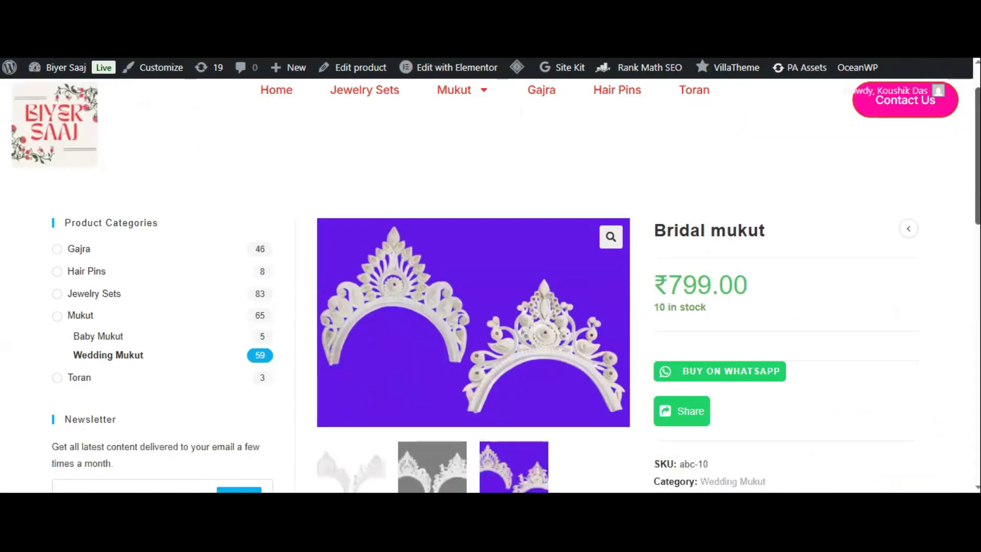
pyautogui.click(344, 302)
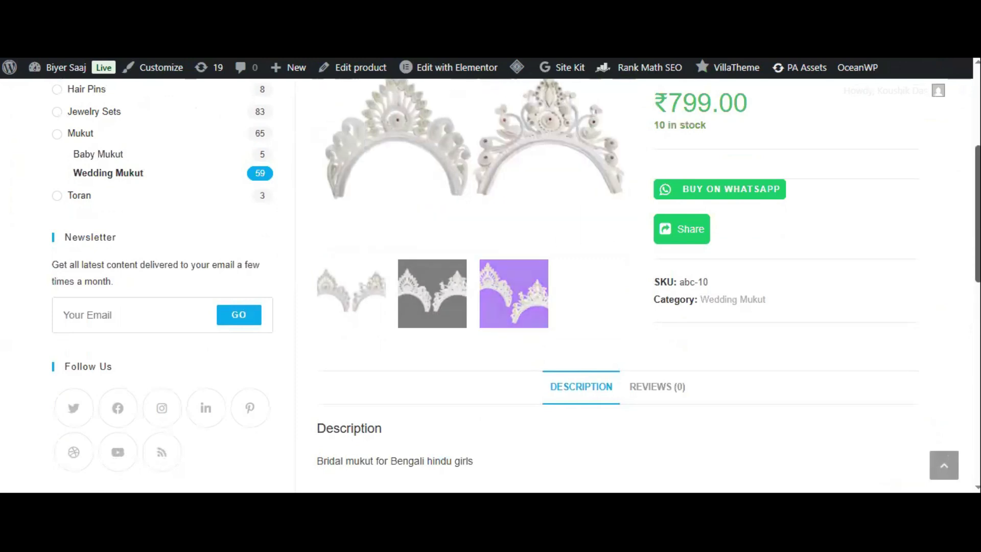
pyautogui.scroll(3, 736, 228)
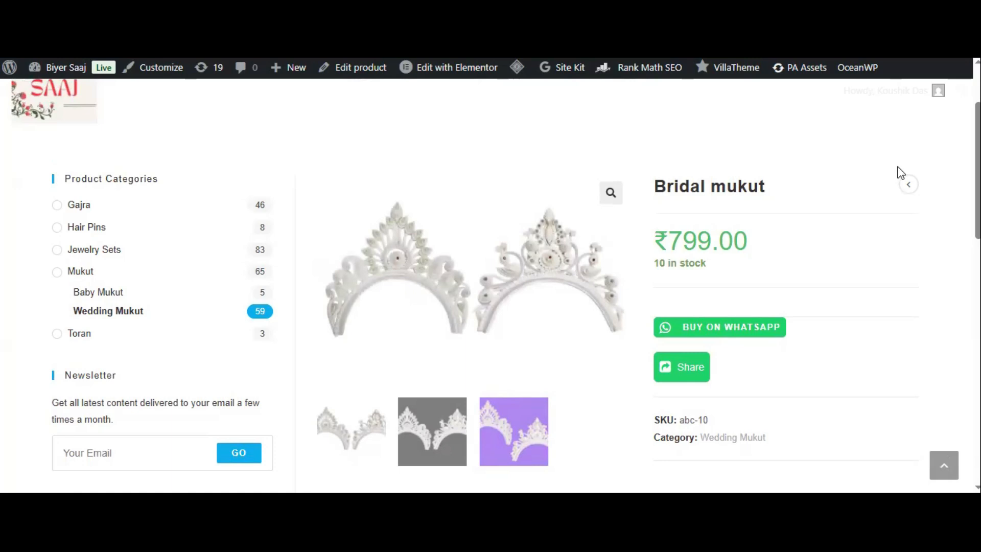
pyautogui.moveTo(978, 155); pyautogui.dragTo(978, 257)
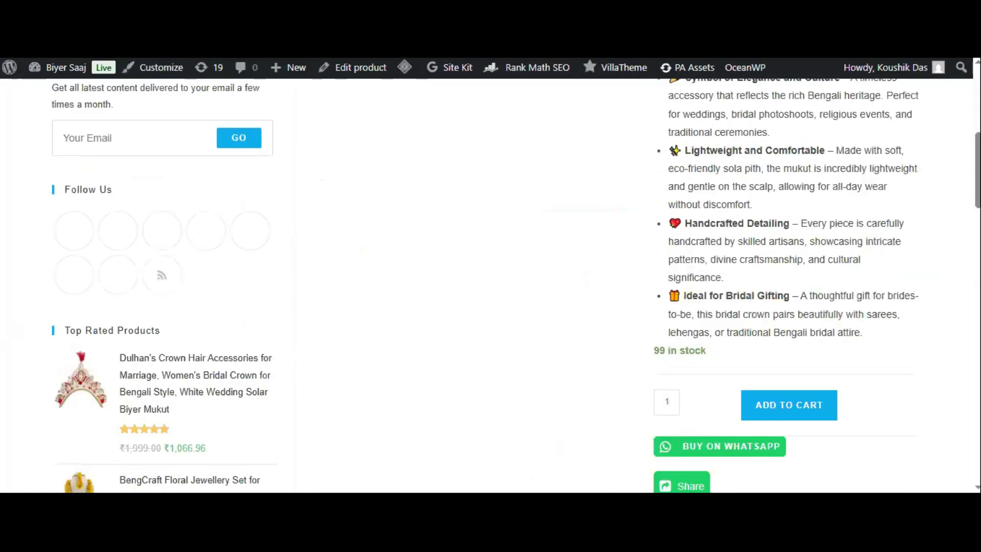
# - Read through the live product page again, checking the bullet points, stock, full description and related products
pyautogui.scroll(-1, 490, 276)
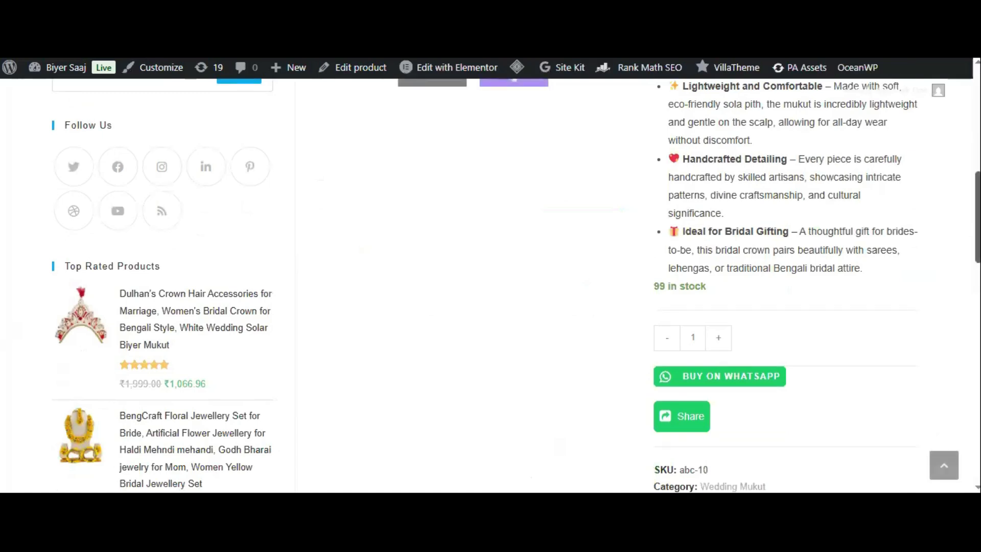
pyautogui.scroll(7, 490, 286)
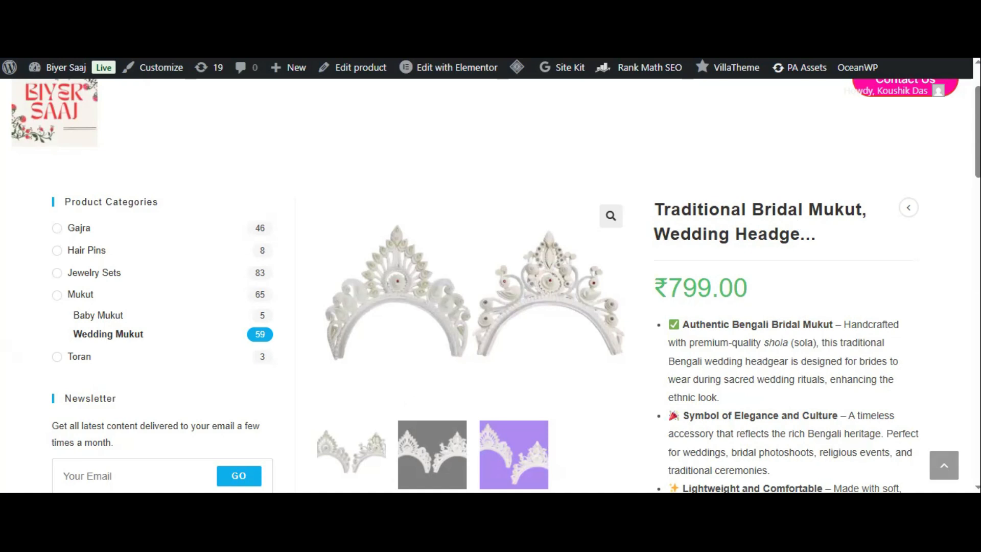
pyautogui.scroll(-10, 490, 287)
pyautogui.scroll(-15, 490, 286)
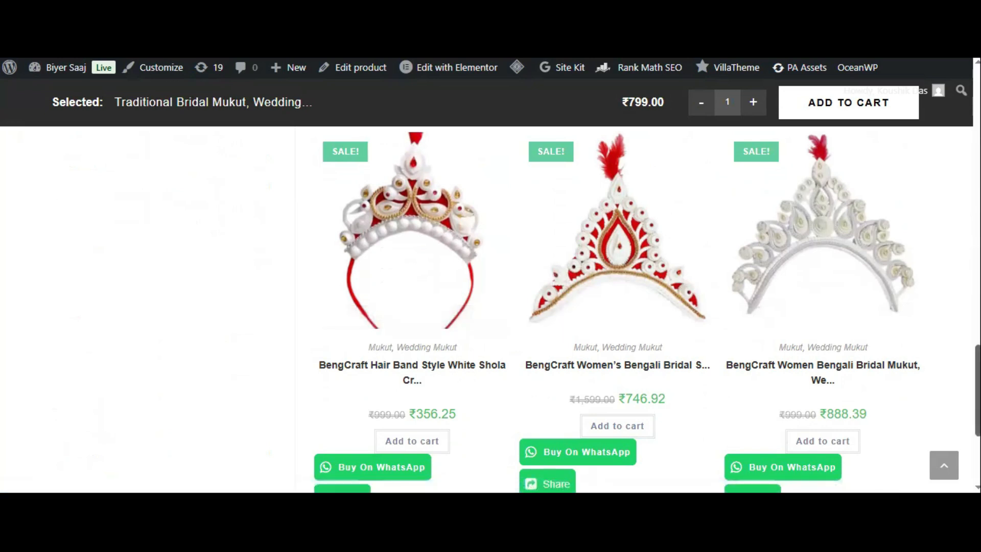
pyautogui.scroll(6, 647, 312)
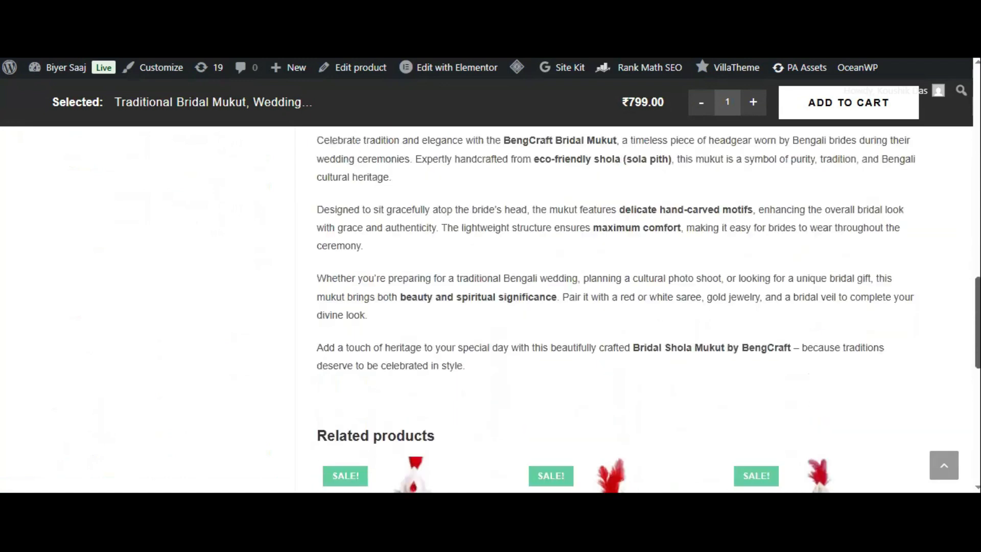
pyautogui.scroll(15, 800, 192)
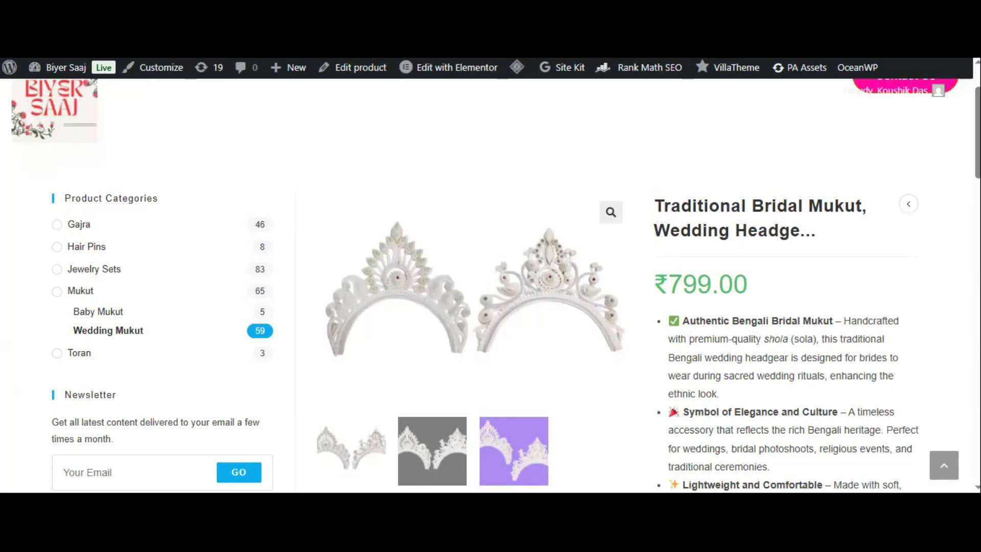
pyautogui.scroll(-5, 756, 217)
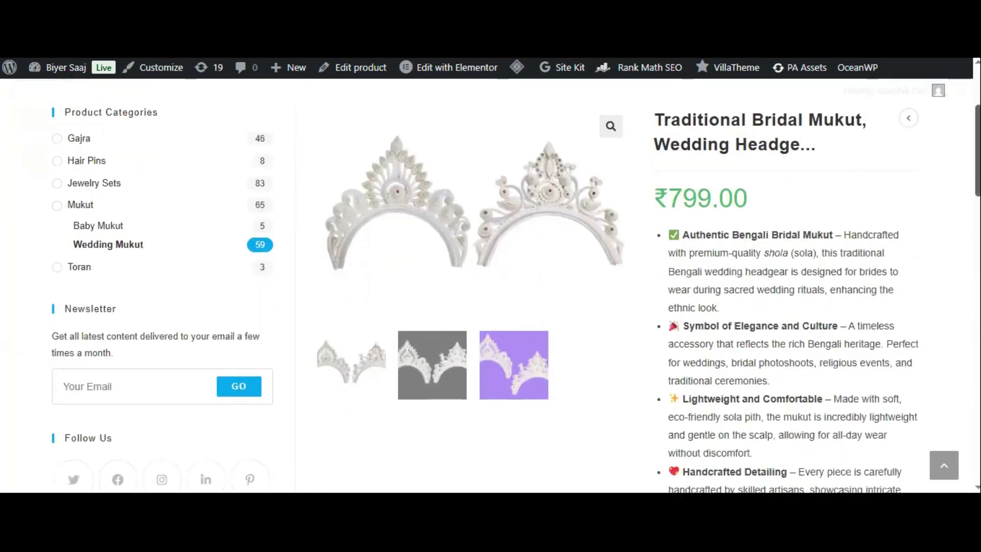
pyautogui.scroll(-2, 490, 286)
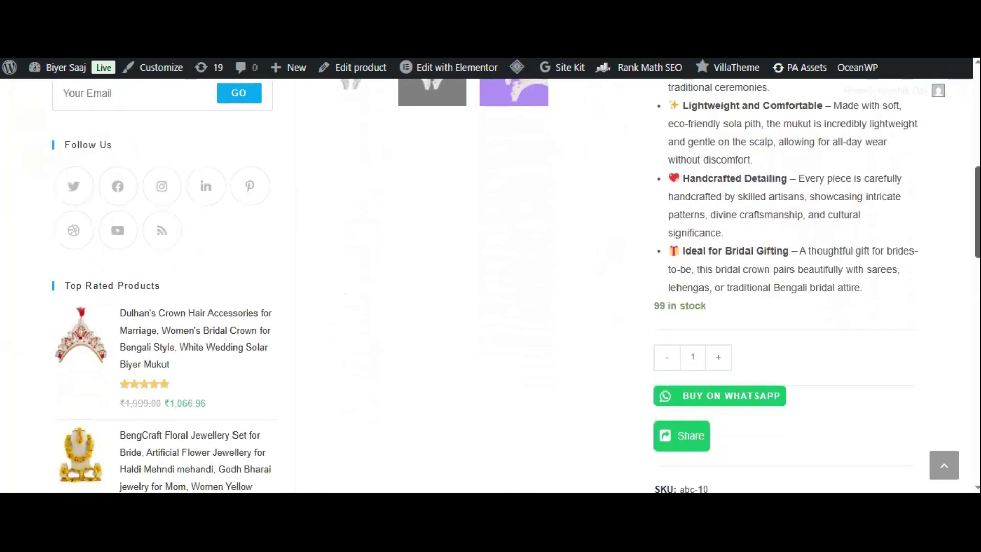
pyautogui.scroll(-10, 490, 281)
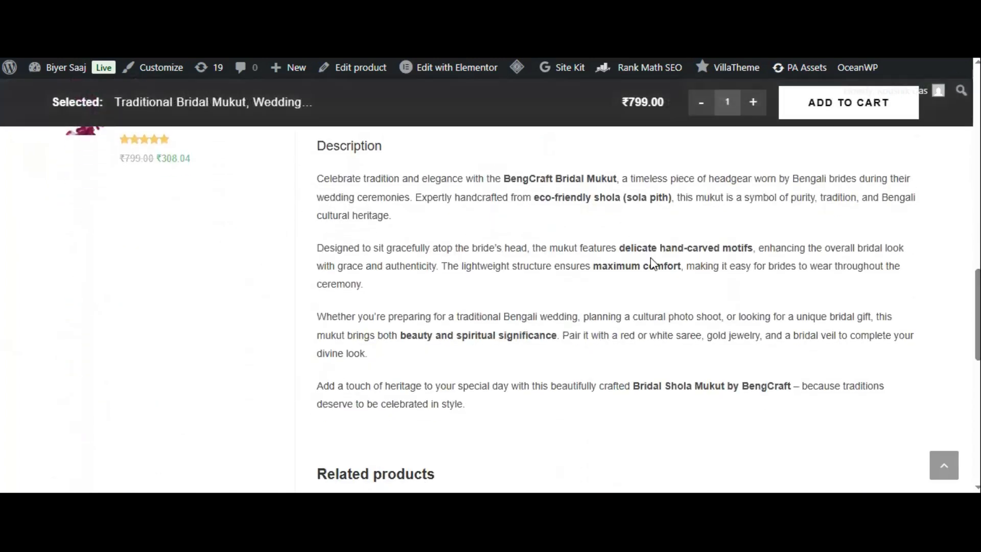
pyautogui.scroll(8, 652, 263)
pyautogui.scroll(8, 491, 286)
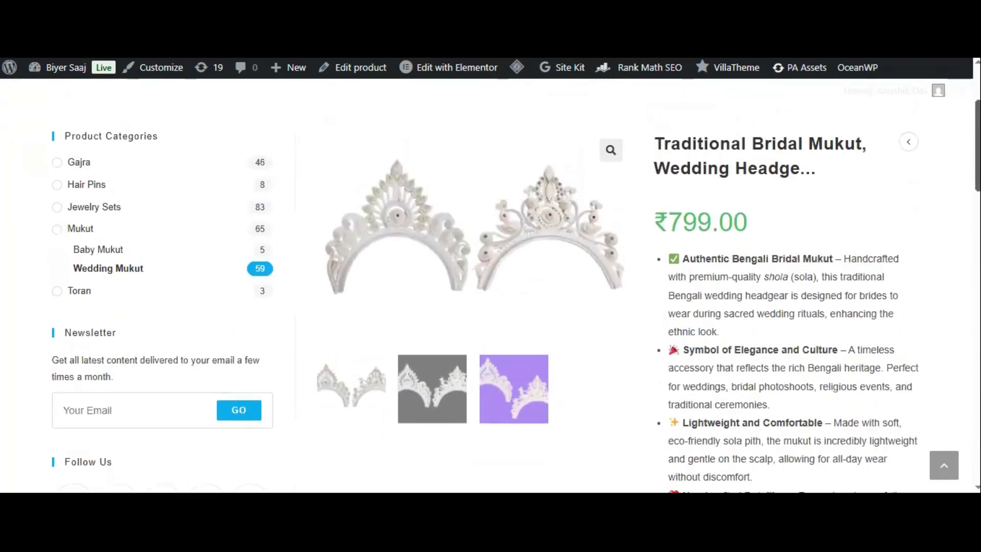
pyautogui.scroll(2, 491, 286)
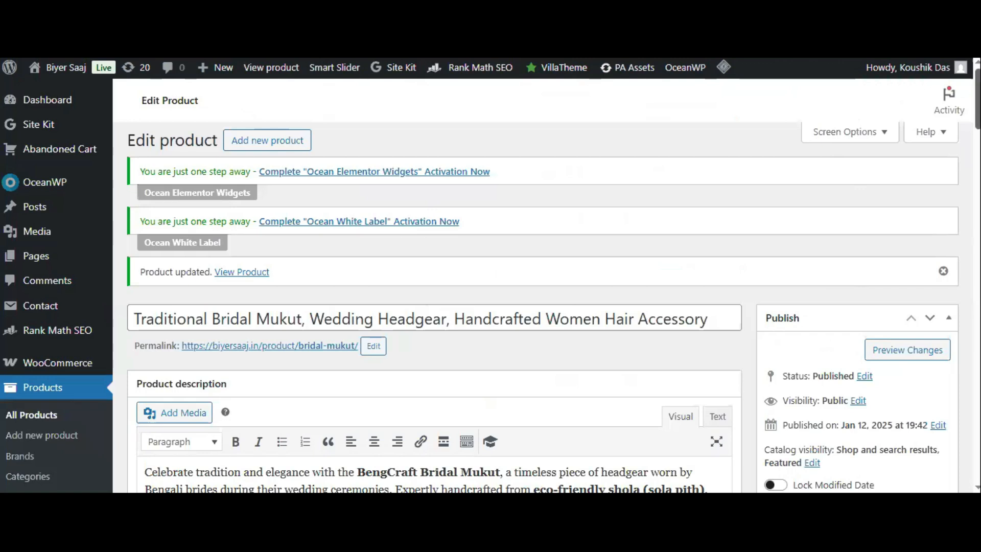
# - Return to the product's edit page and look over its short description, reviews and product image sections
pyautogui.scroll(-7, 490, 282)
pyautogui.scroll(-15, 891, 297)
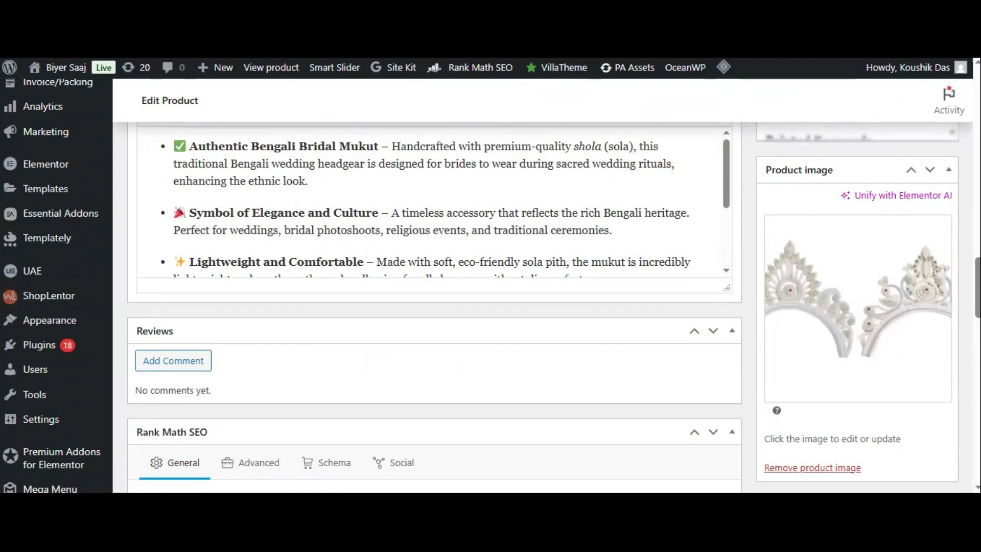
pyautogui.scroll(2, 491, 286)
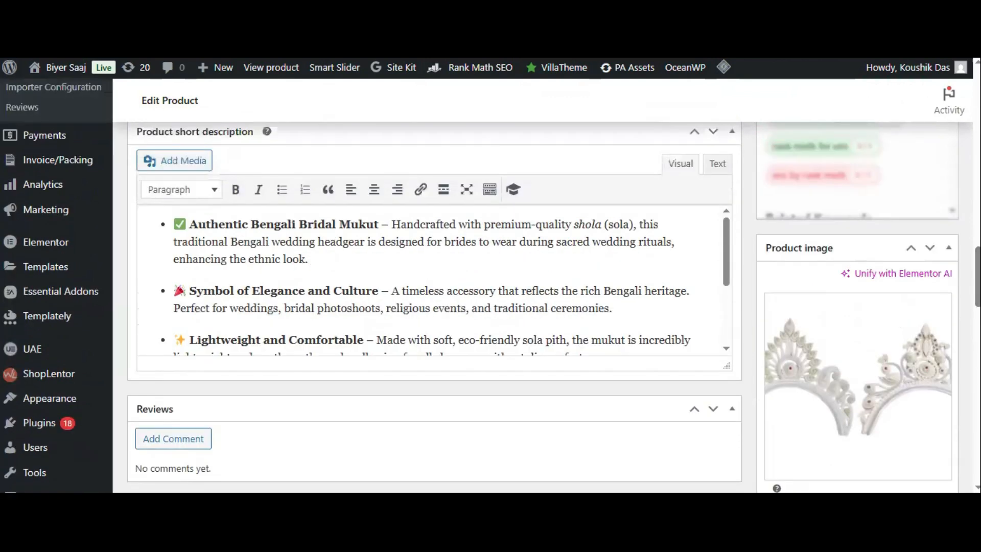